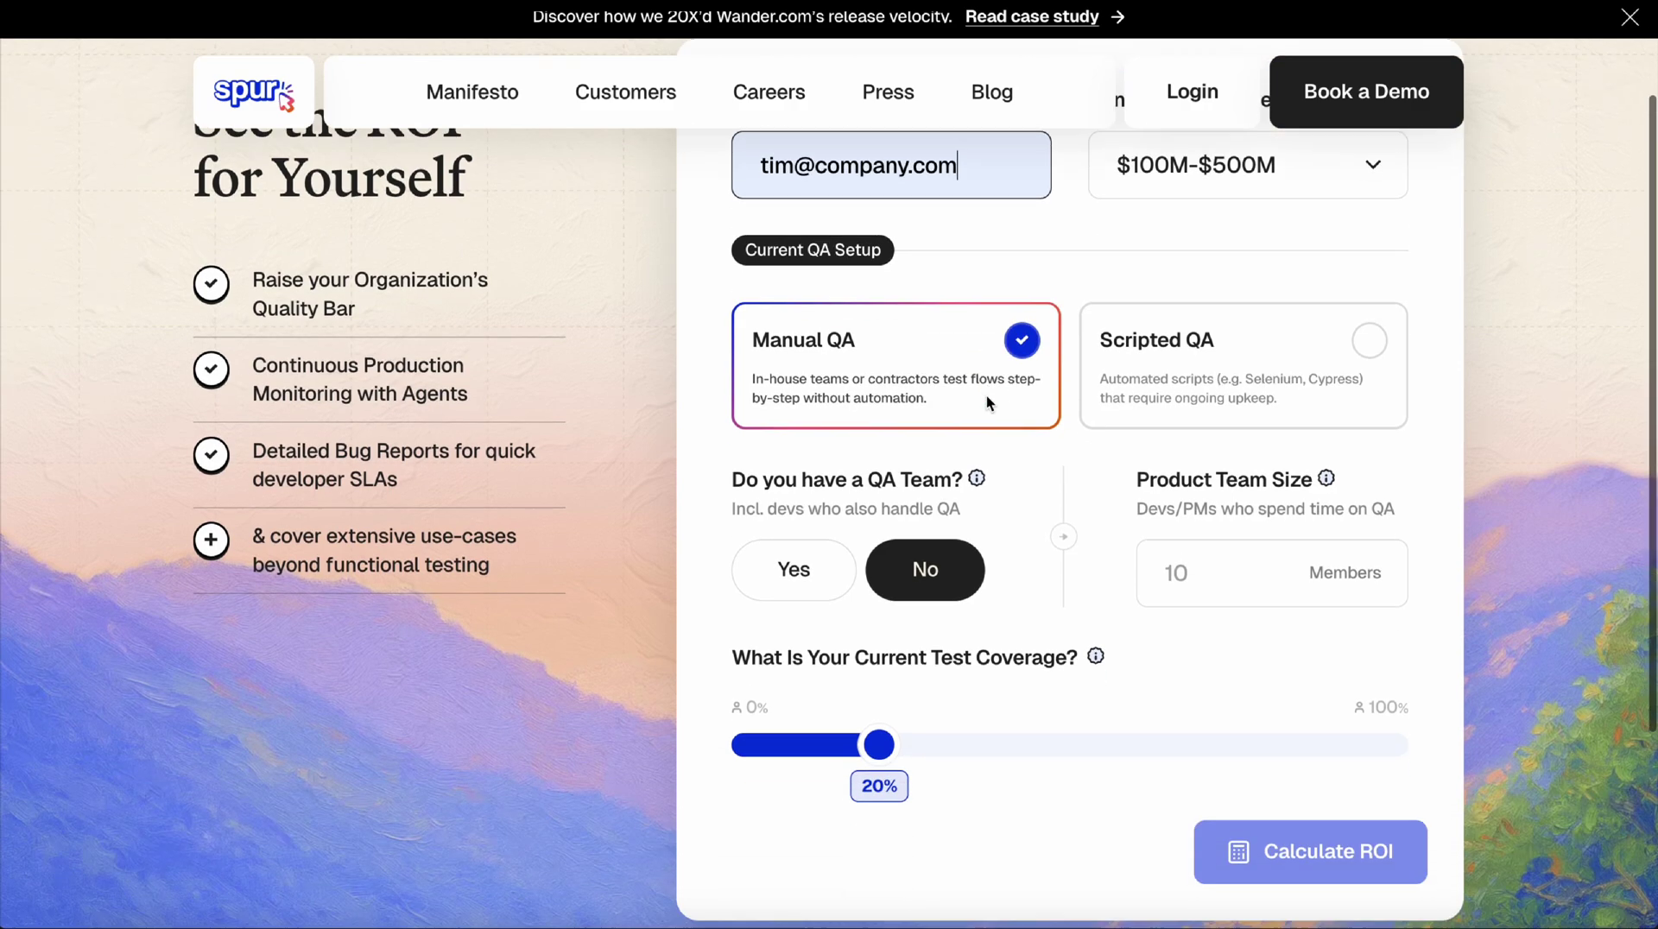
- Enter a Product Team Size of 5, mark QA team Yes with 2 testers, and choose Scripted QA
{"action": "left_click", "coordinate": [1252, 521]}
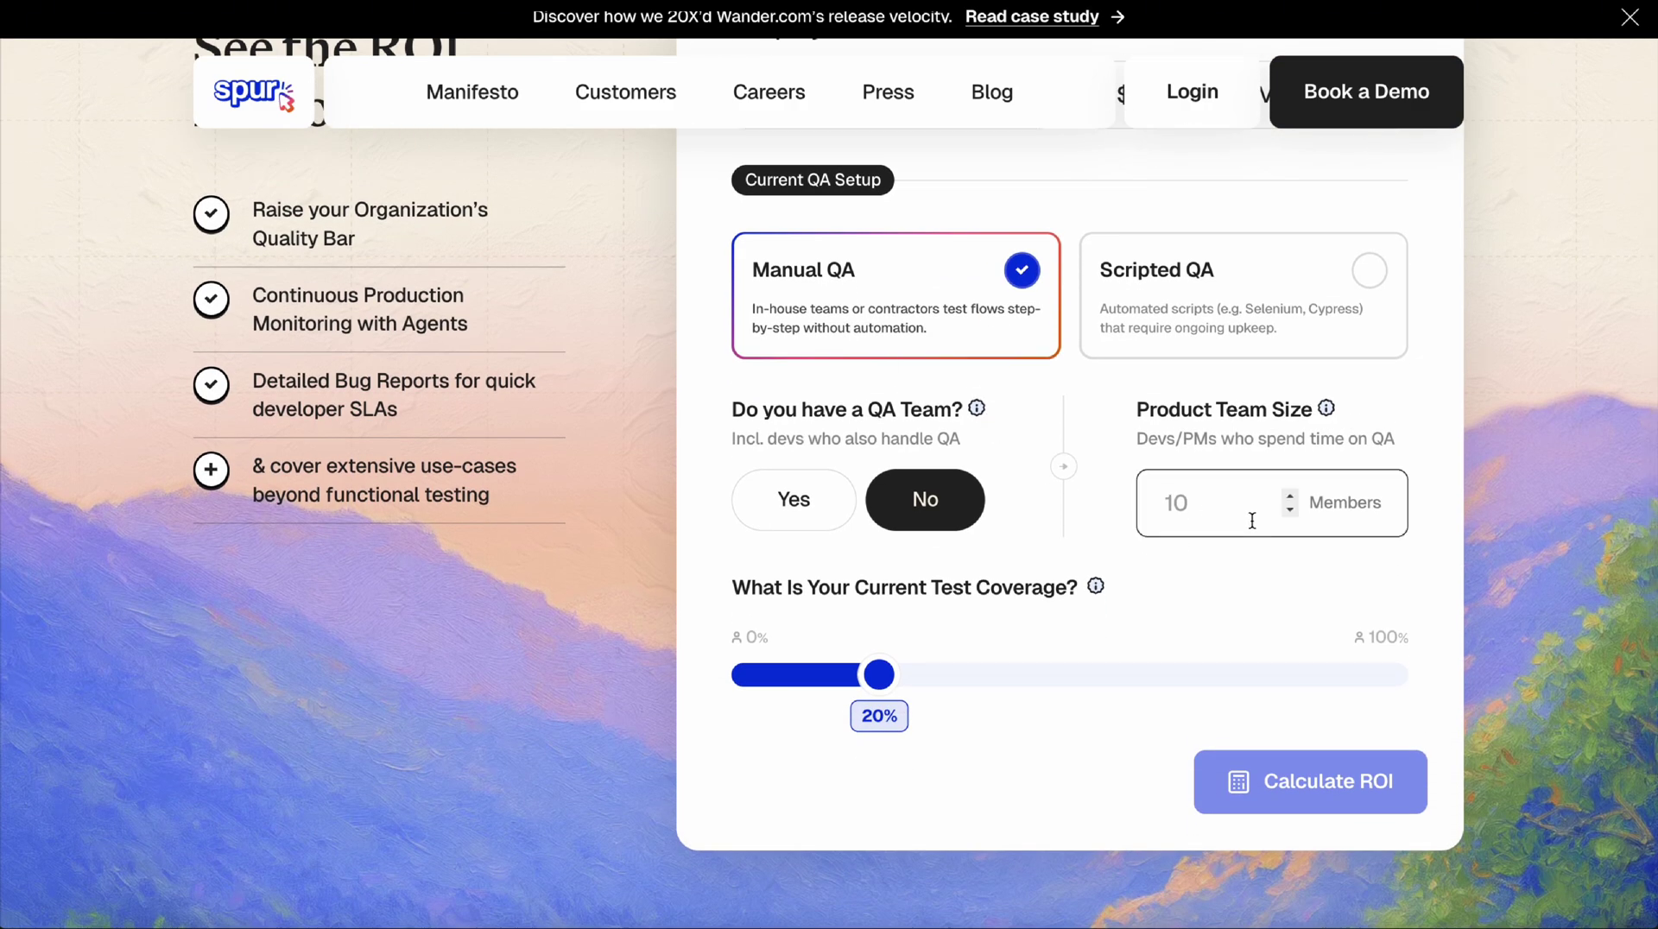
{"action": "type", "text": "5"}
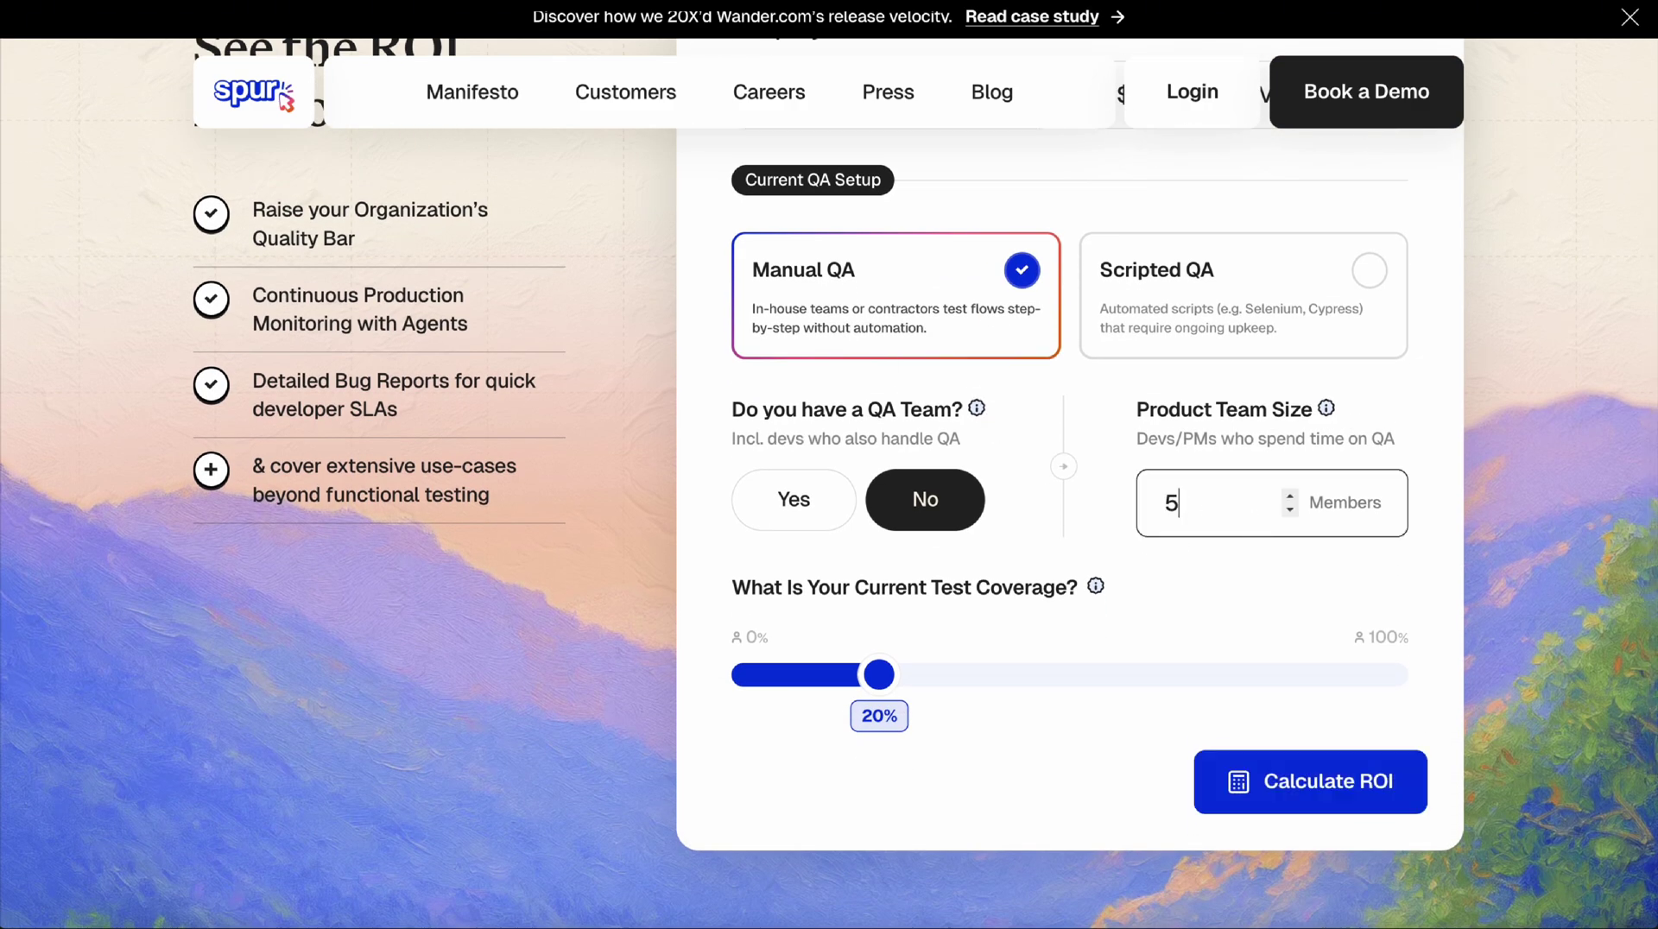
{"action": "left_click", "coordinate": [765, 494]}
{"action": "left_click", "coordinate": [1218, 488]}
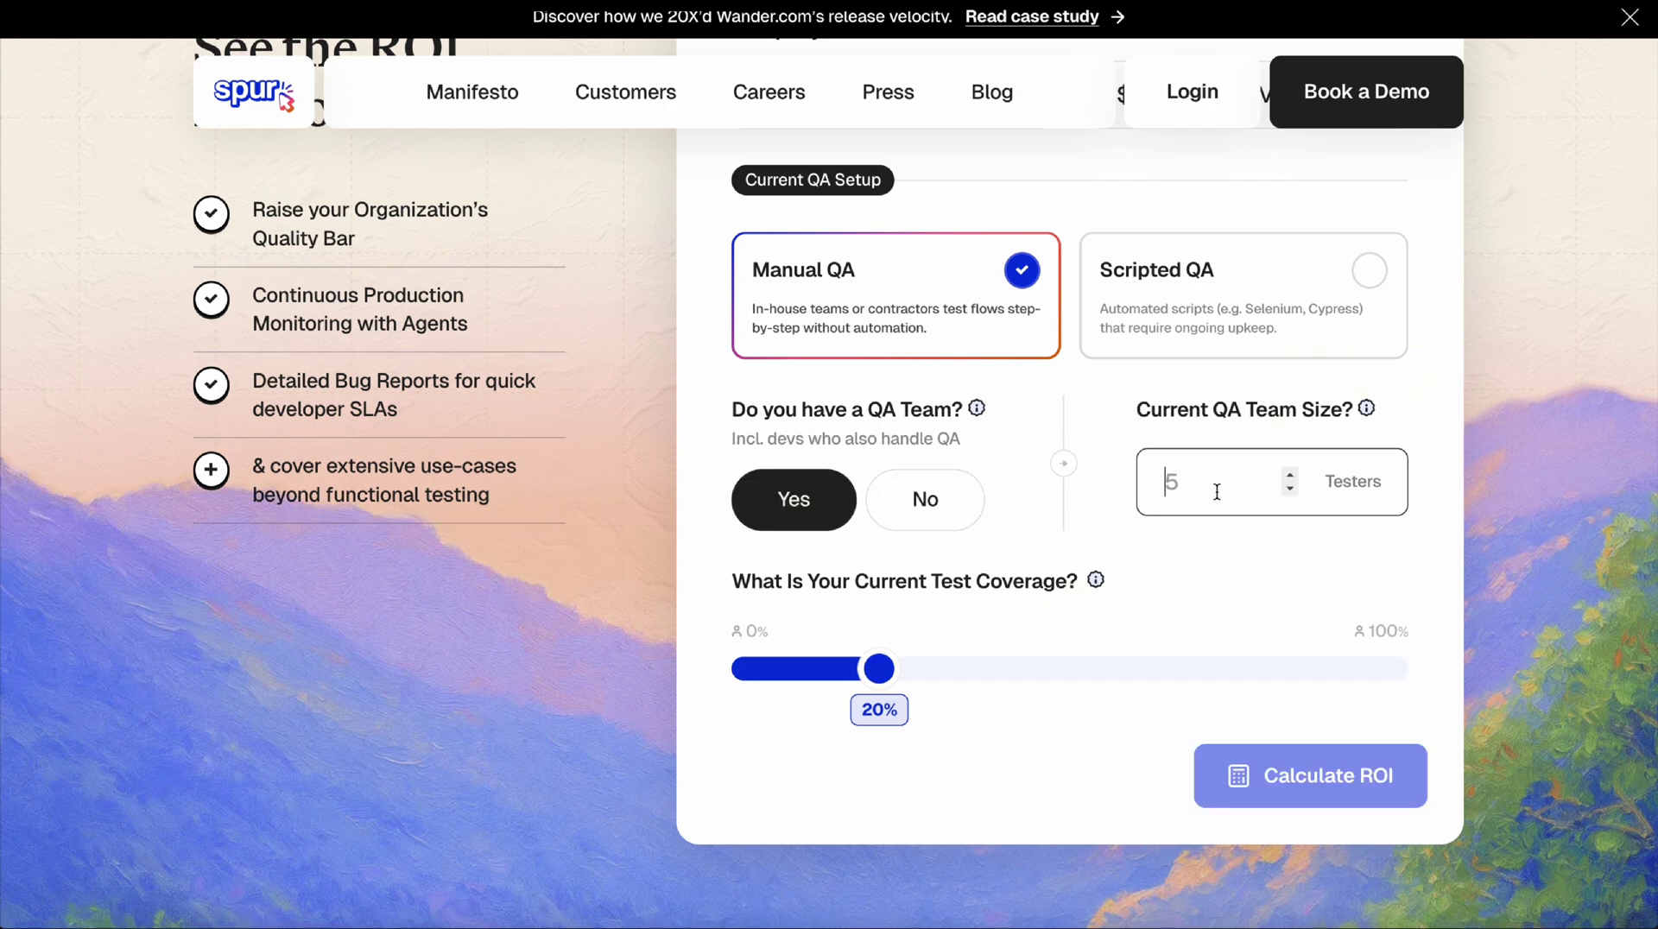
{"action": "type", "text": "2"}
{"action": "left_click", "coordinate": [1312, 309]}
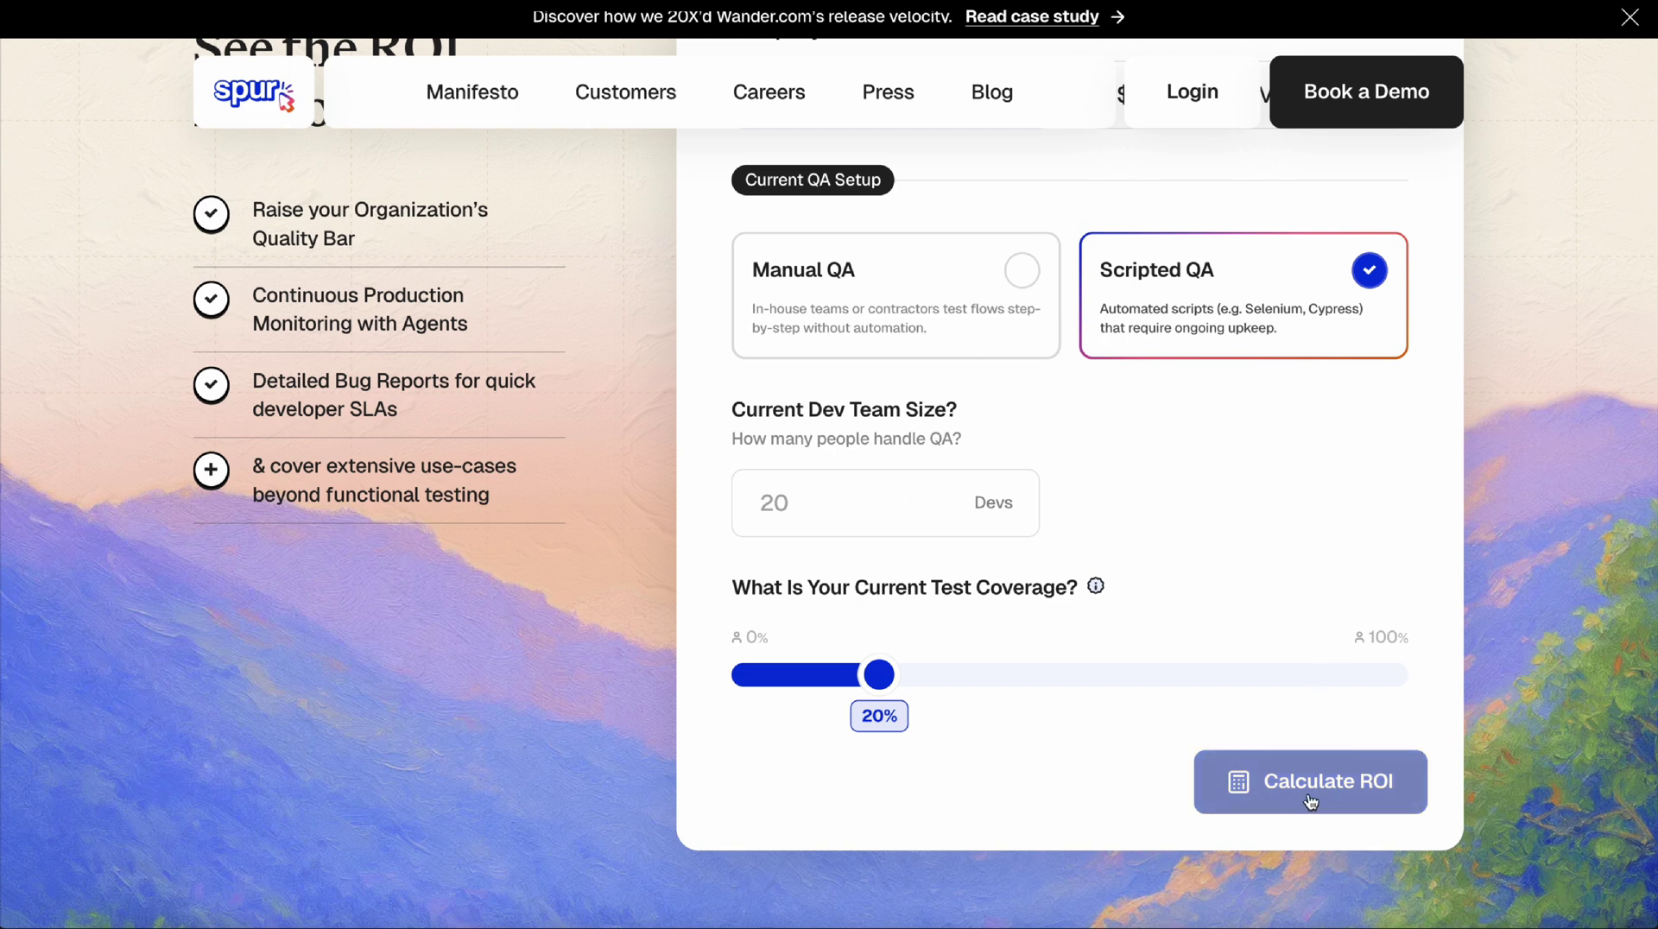
- Fill in Dev Team Size 10 and calculate the ROI results
{"action": "left_click", "coordinate": [1280, 785]}
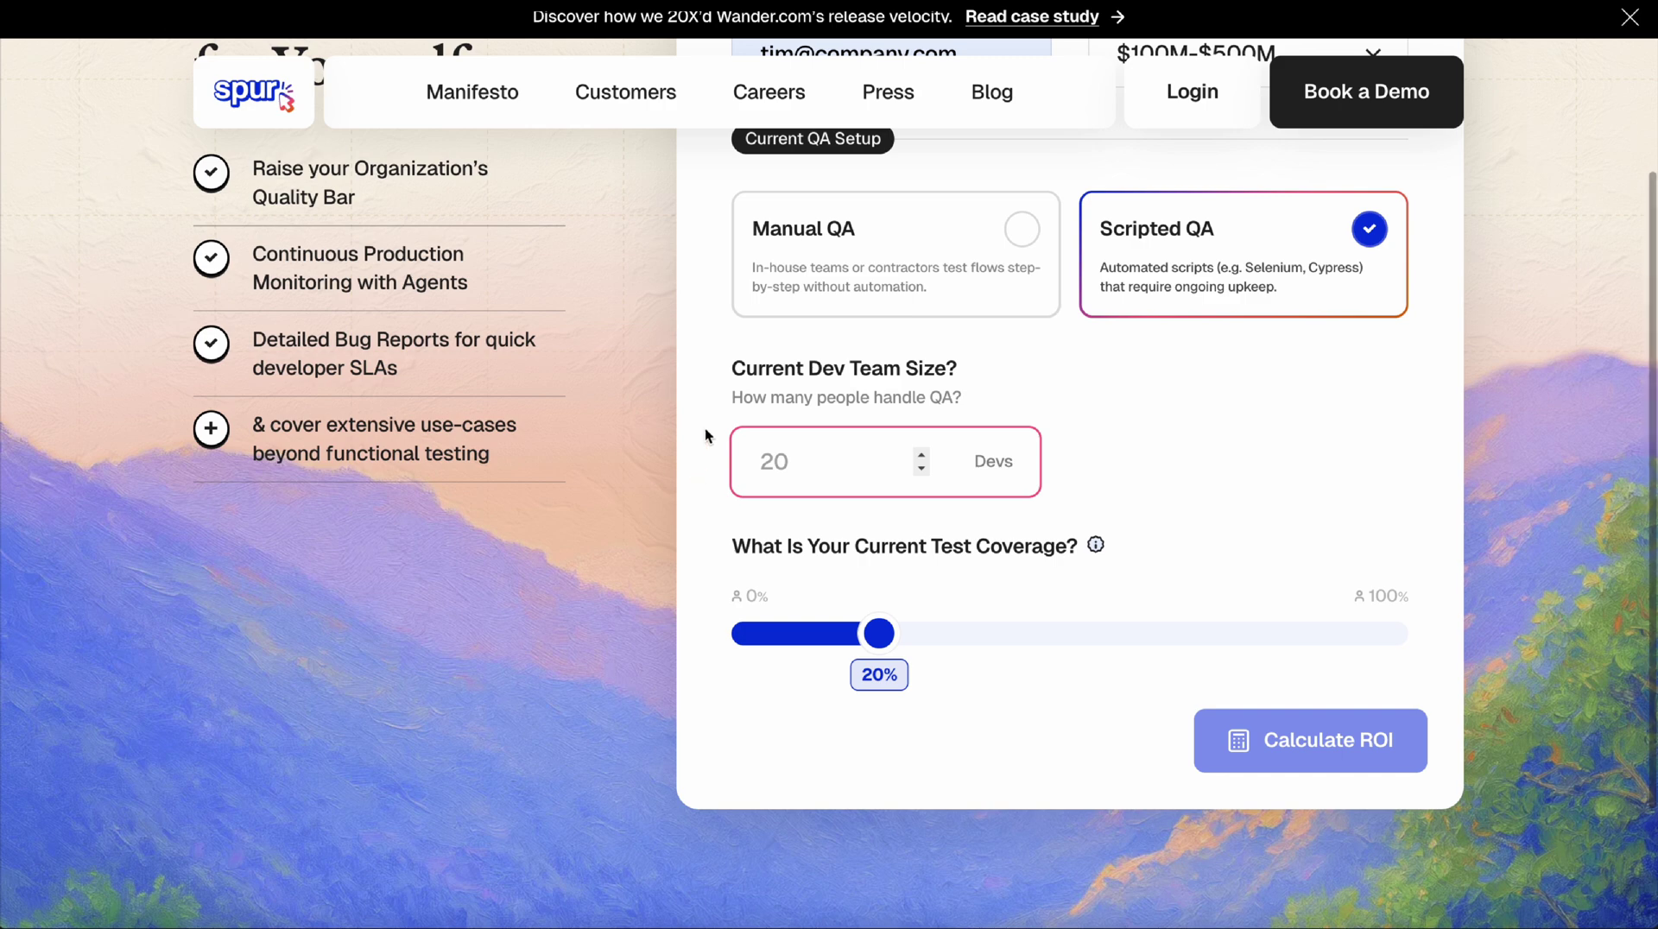
{"action": "left_click", "coordinate": [777, 461]}
{"action": "type", "text": "10"}
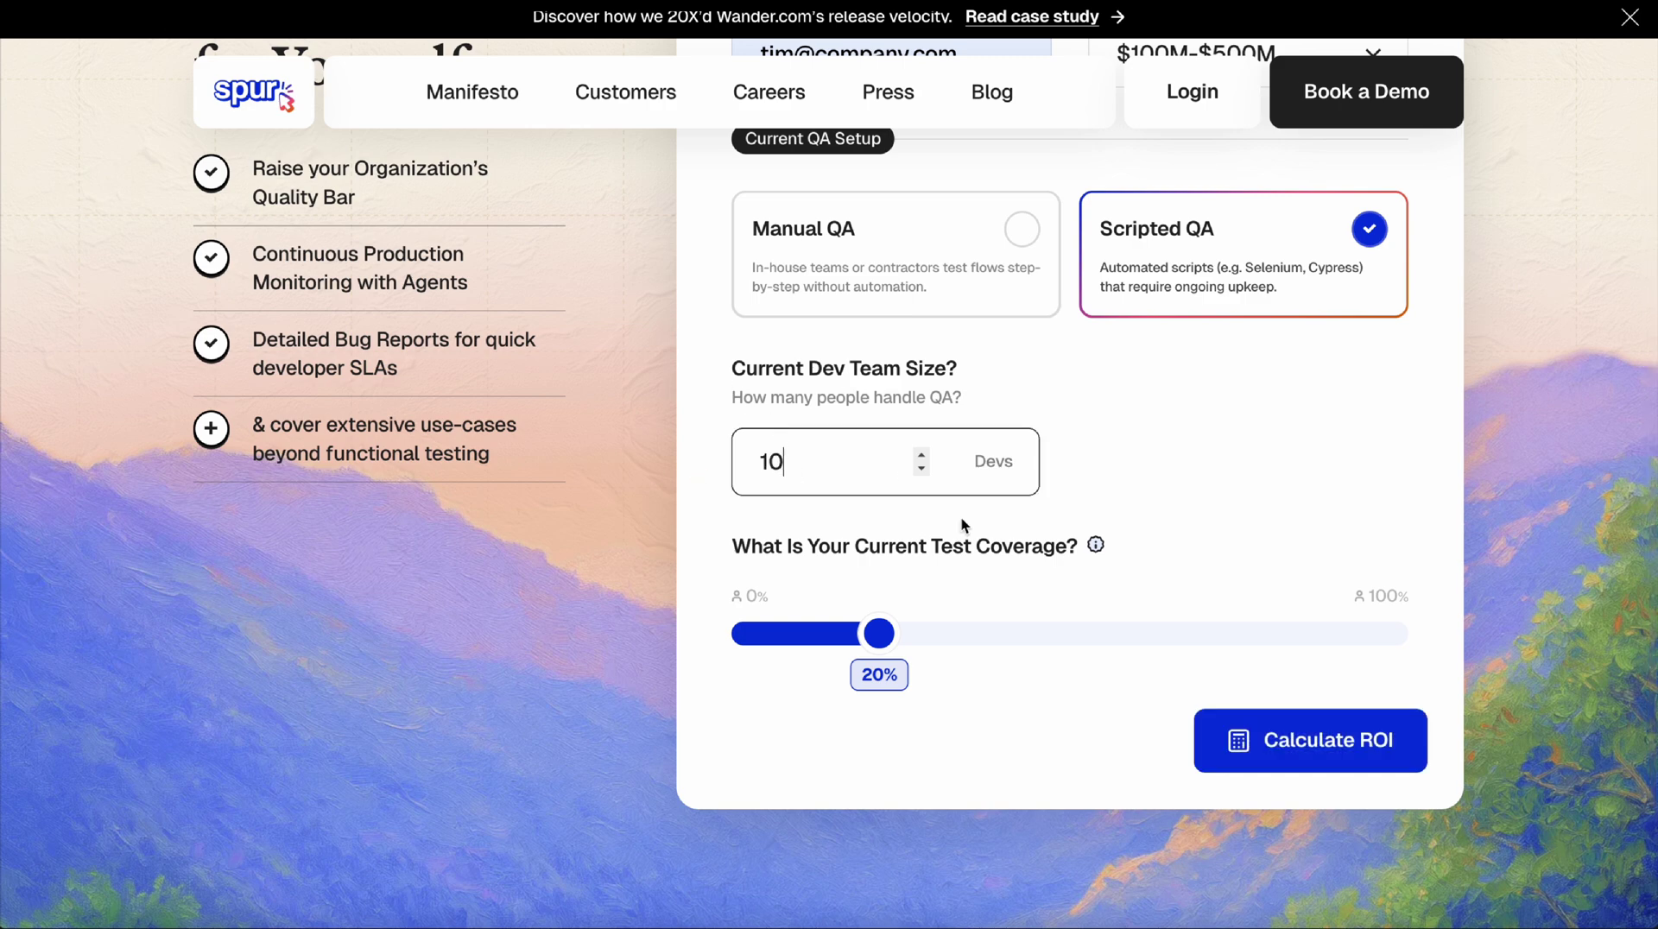
{"action": "left_click", "coordinate": [1097, 634]}
- Raise the automation coverage goal to 99%, leaving Release Frequency on Weekly
{"action": "left_click", "coordinate": [1328, 740]}
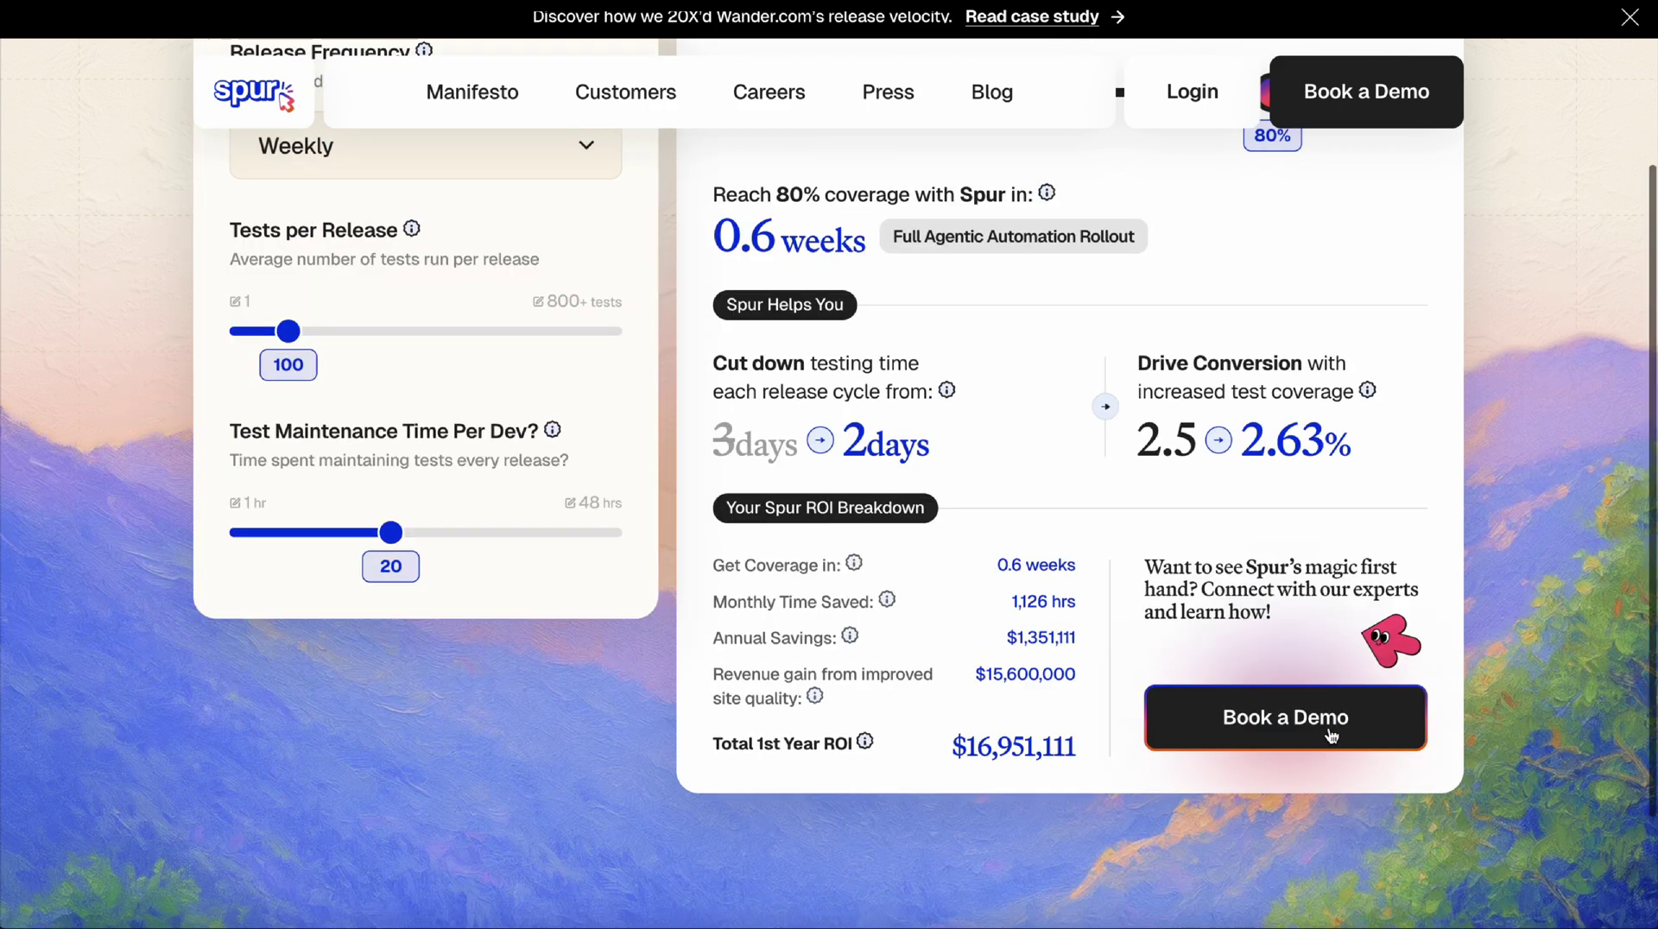
{"action": "left_click_drag", "start_coordinate": [1274, 333], "coordinate": [1404, 344]}
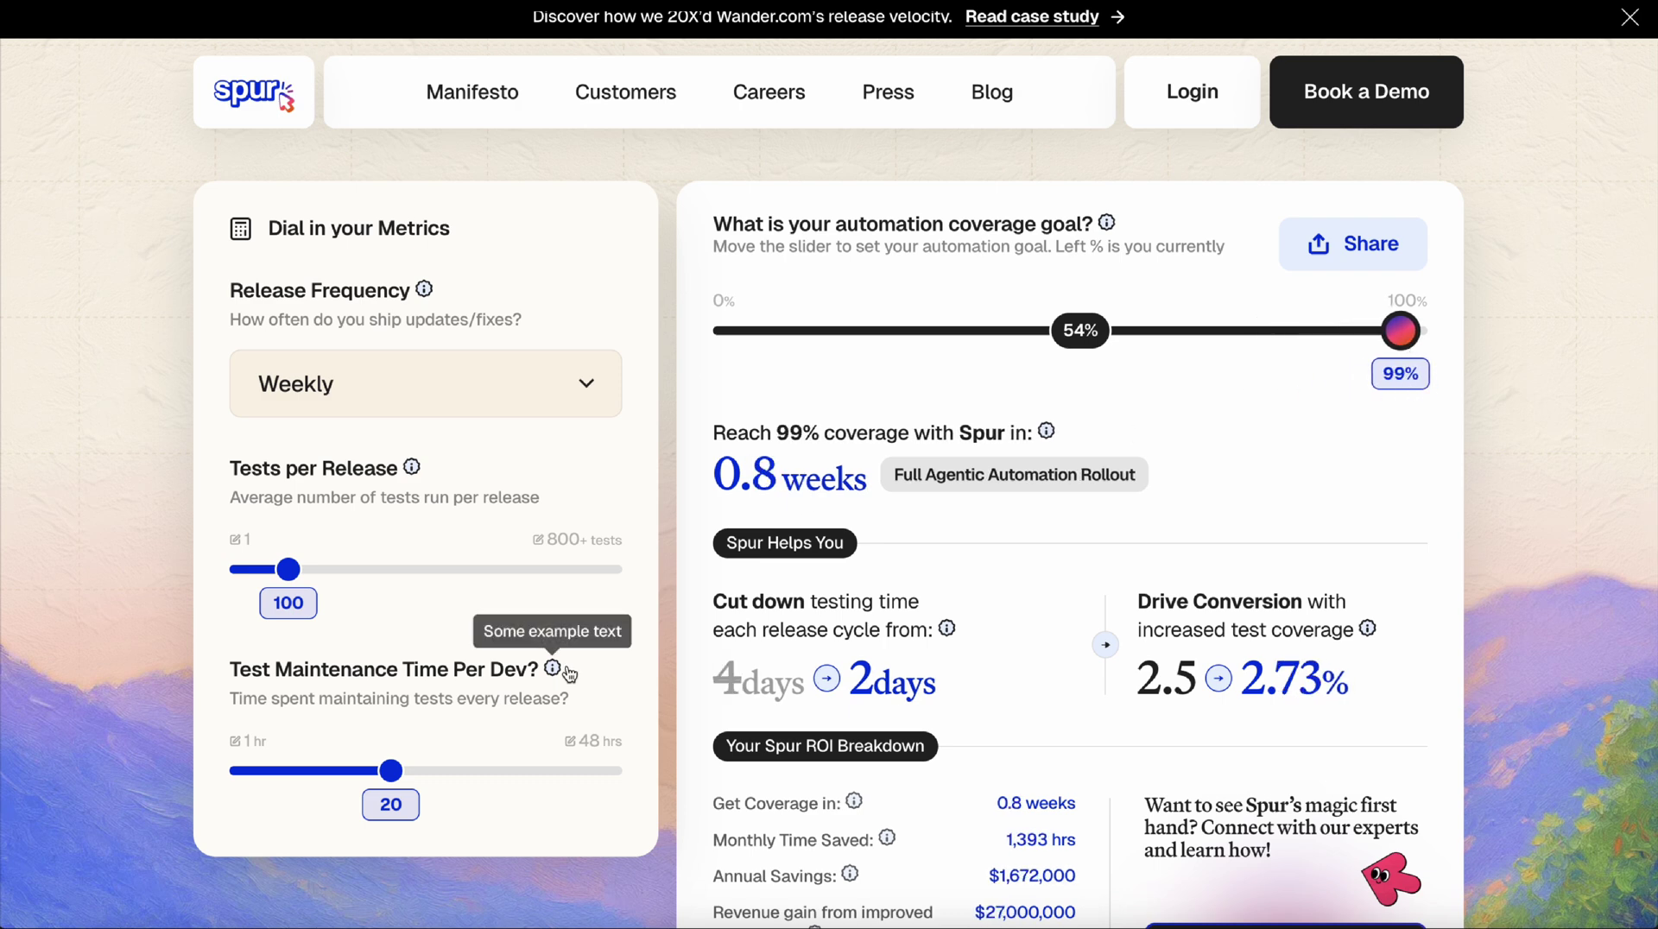
{"action": "left_click", "coordinate": [380, 401]}
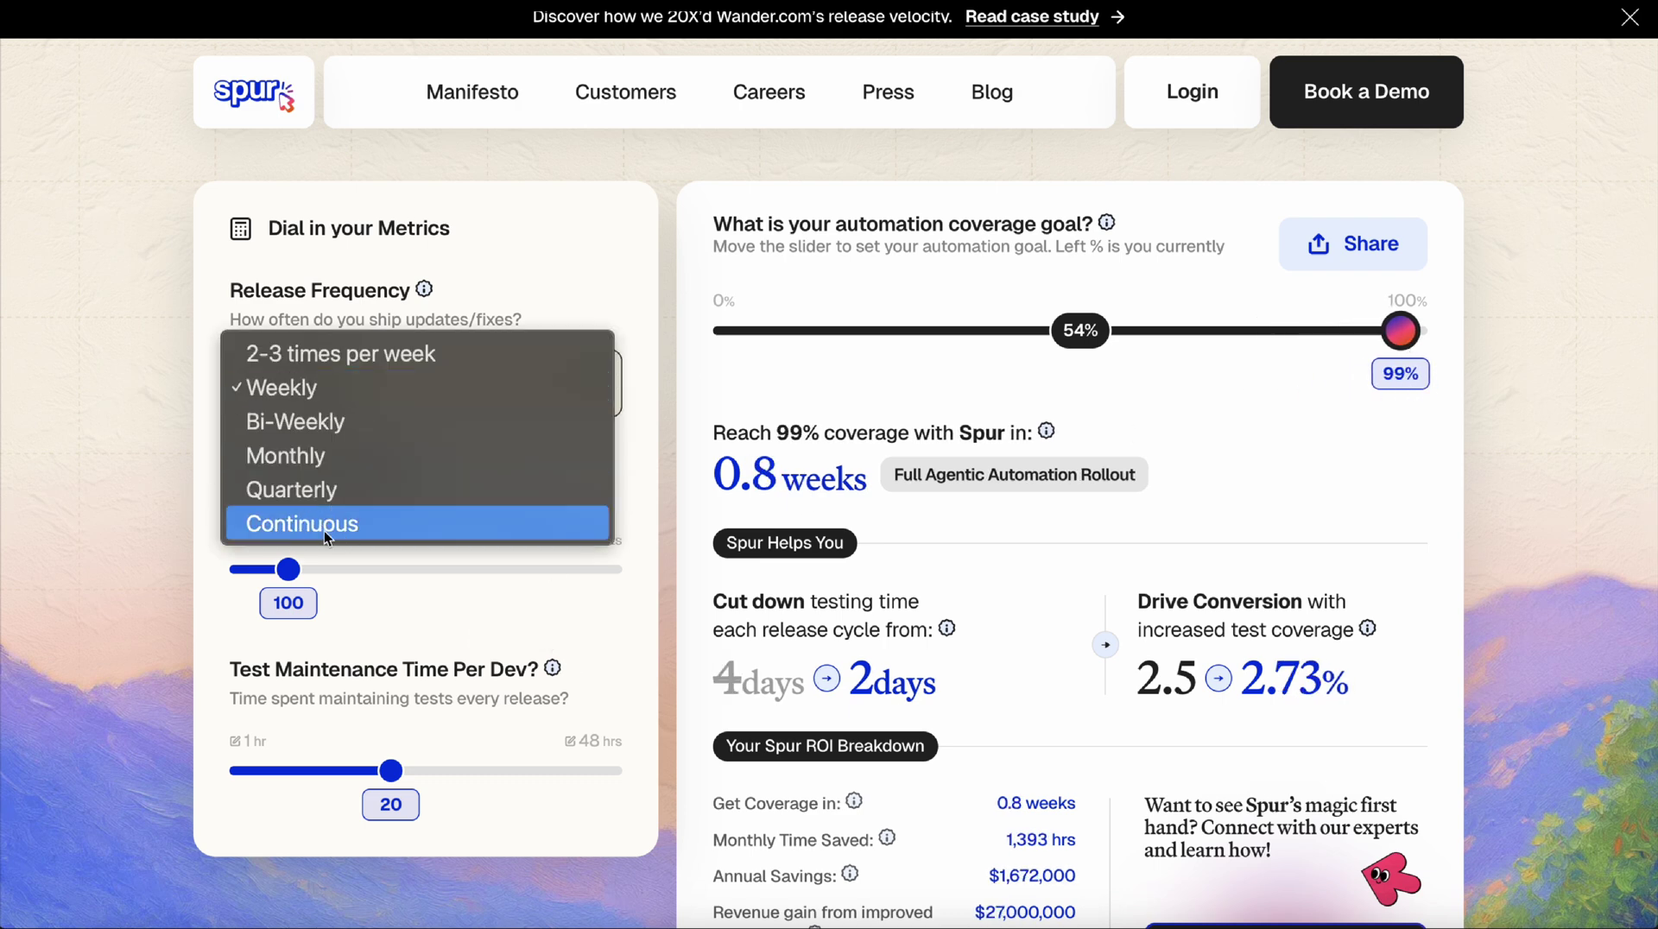
{"action": "left_click", "coordinate": [471, 253]}
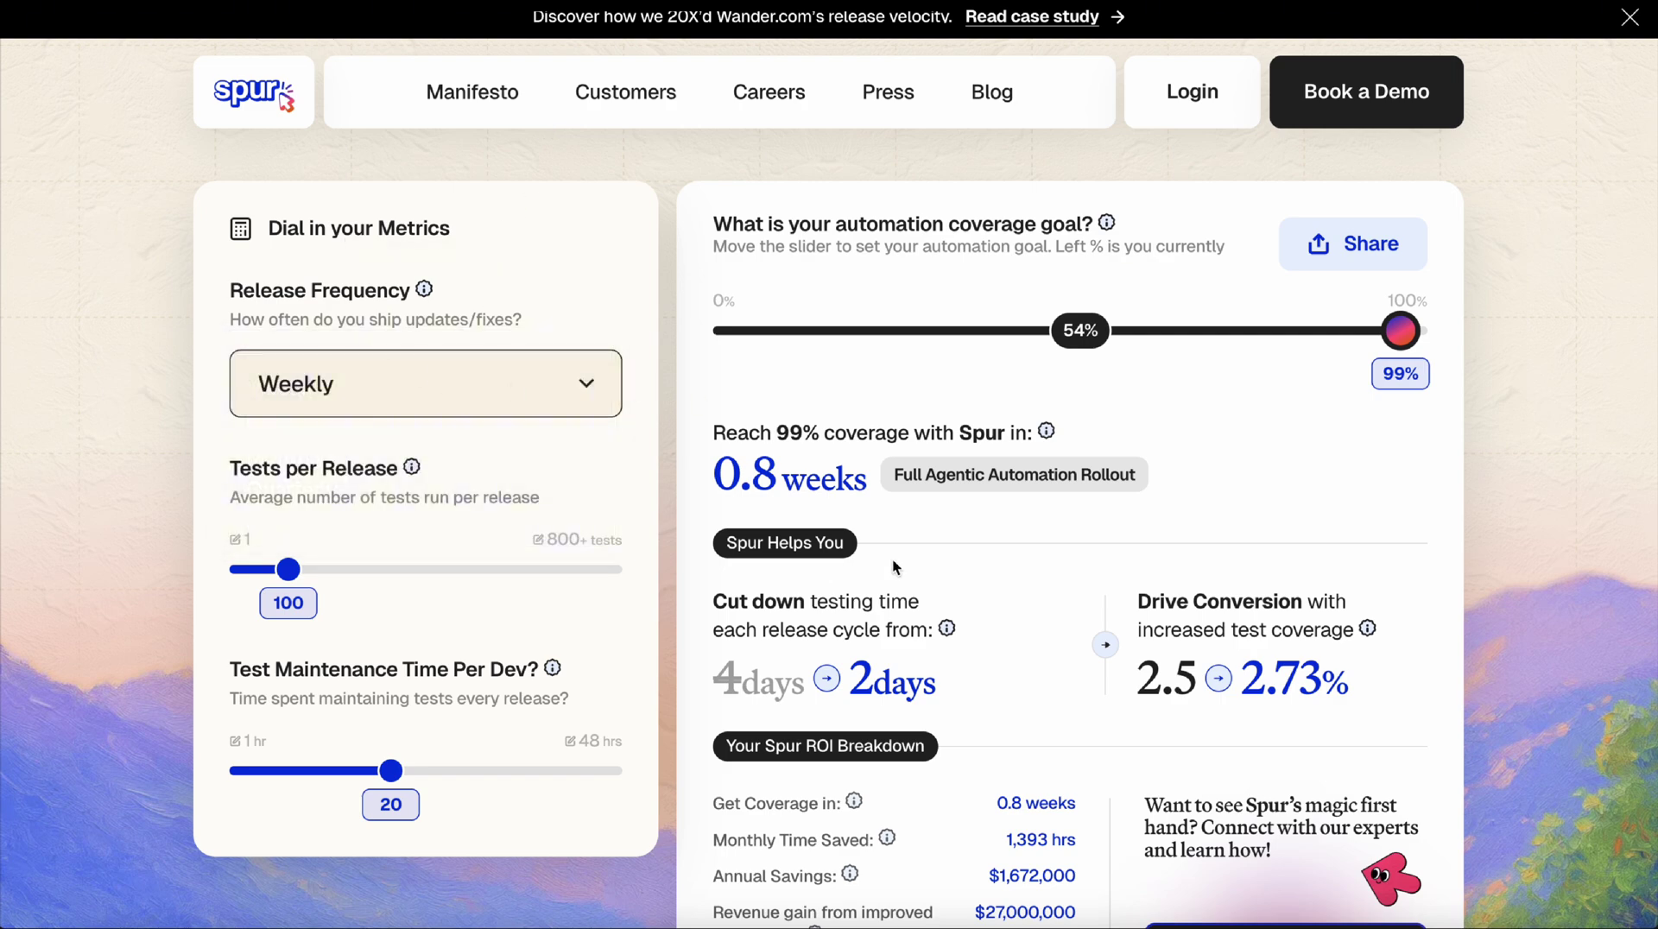
- Copy a shareable link to the 99% coverage results
{"action": "scroll", "coordinate": [893, 560], "scroll_direction": "down", "scroll_amount": 1}
{"action": "scroll", "coordinate": [1309, 188], "scroll_direction": "up", "scroll_amount": 1}
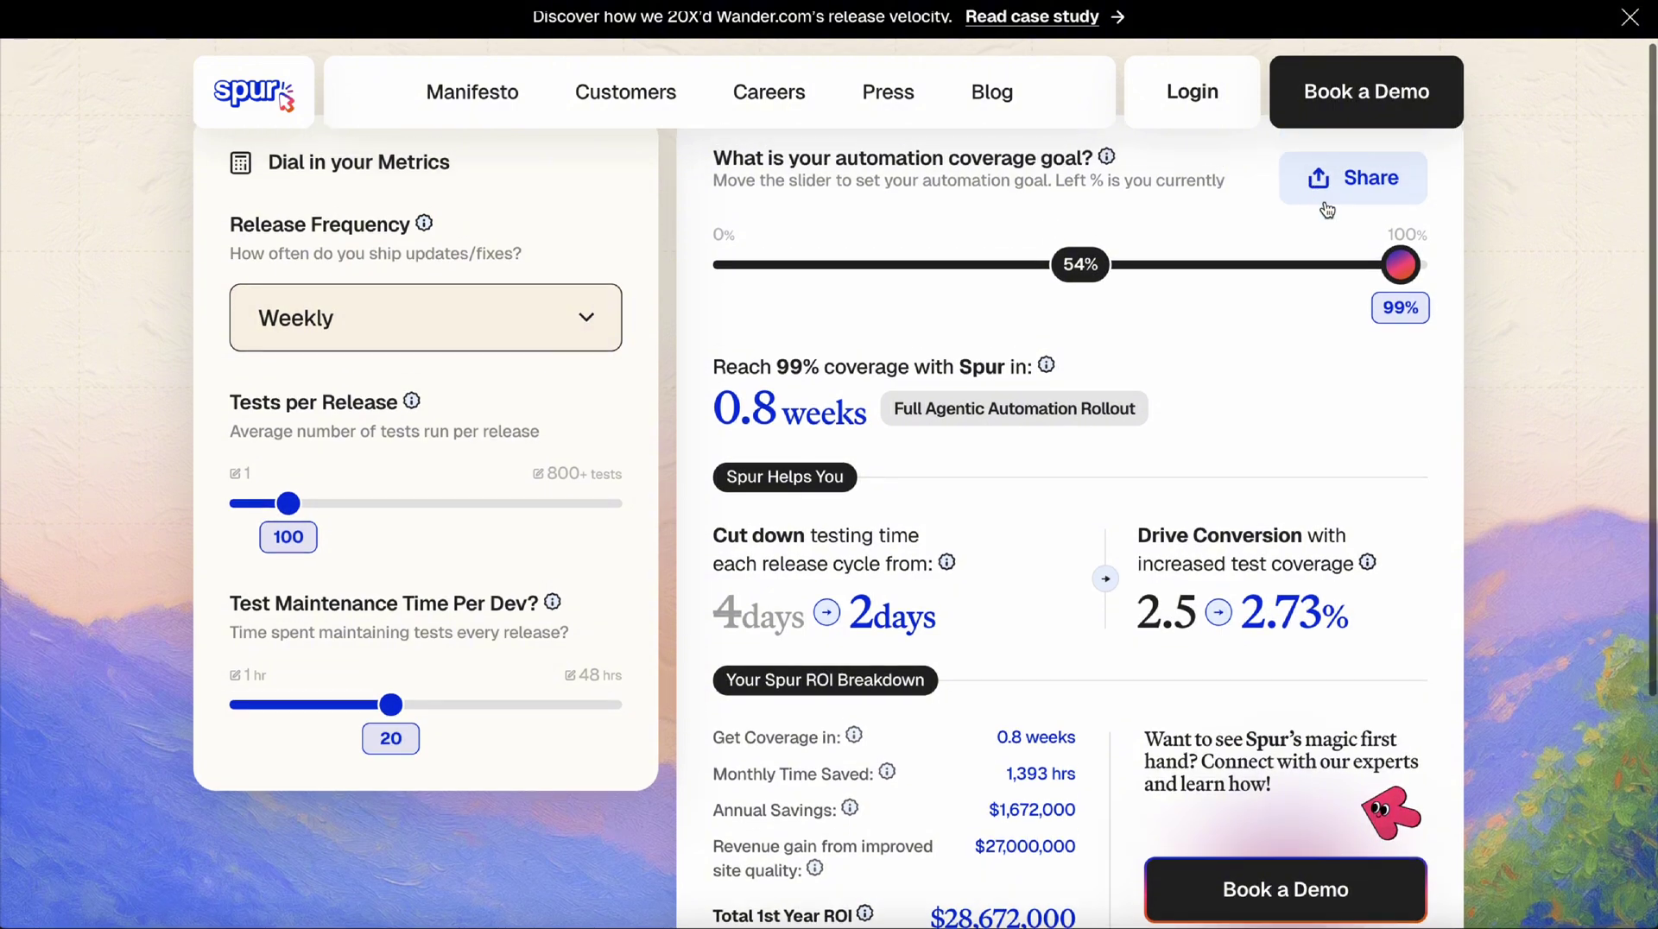
{"action": "left_click", "coordinate": [1343, 180]}
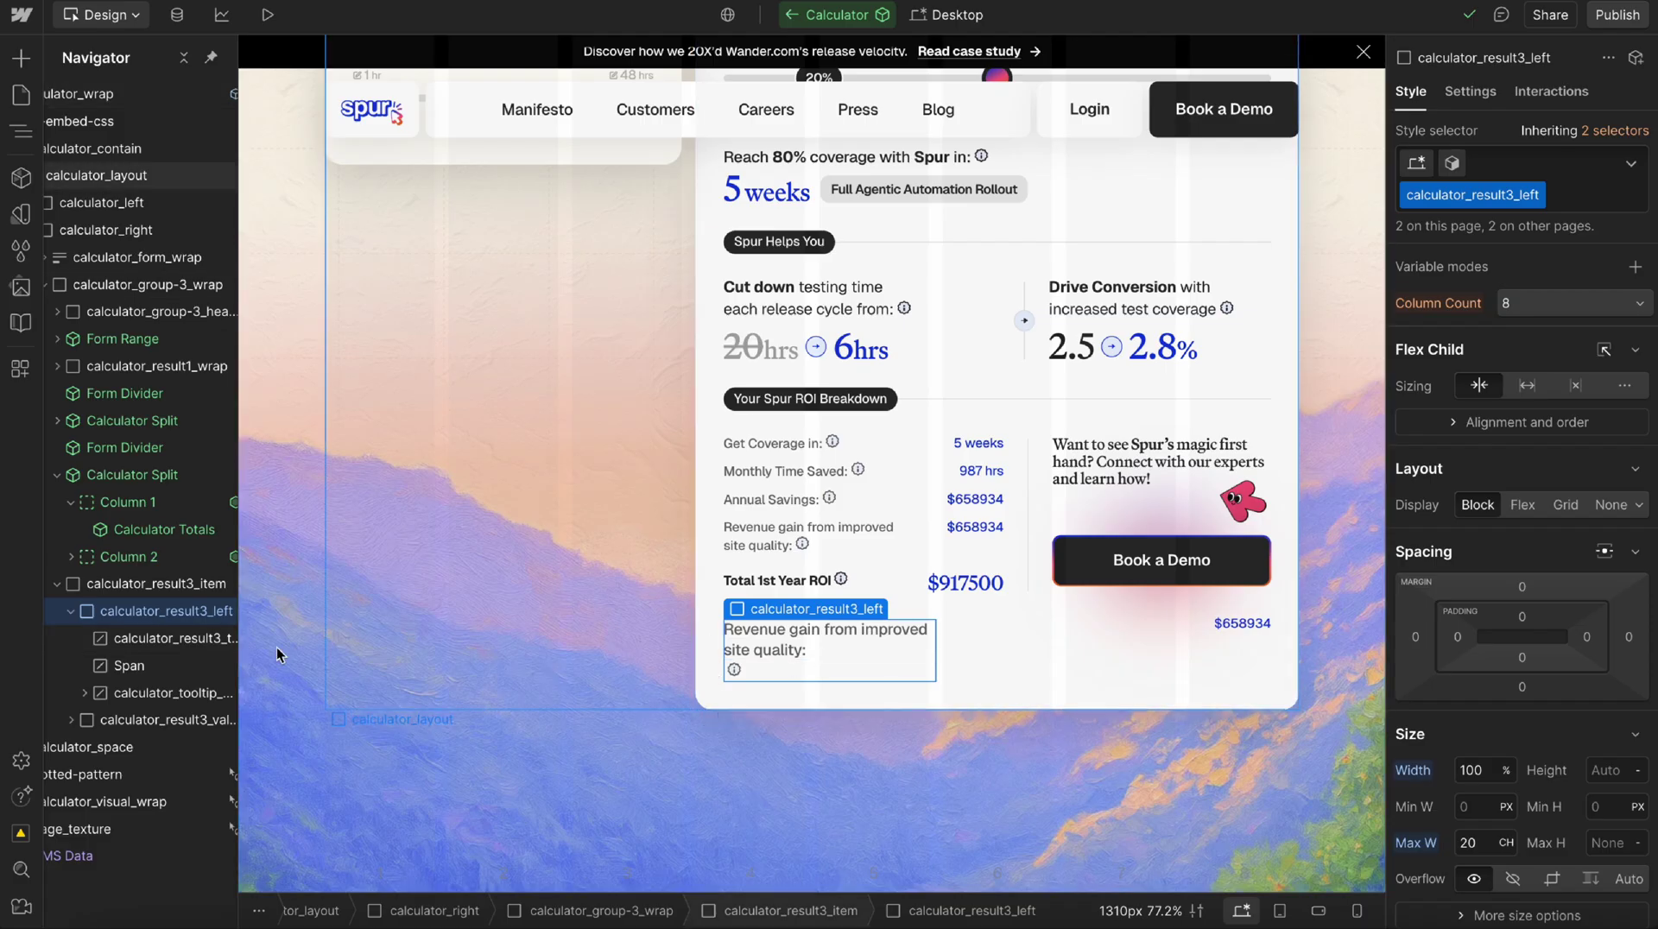
- Try Flex display on calculator_result3_left, then reset its Display back to default
{"action": "left_click", "coordinate": [158, 615]}
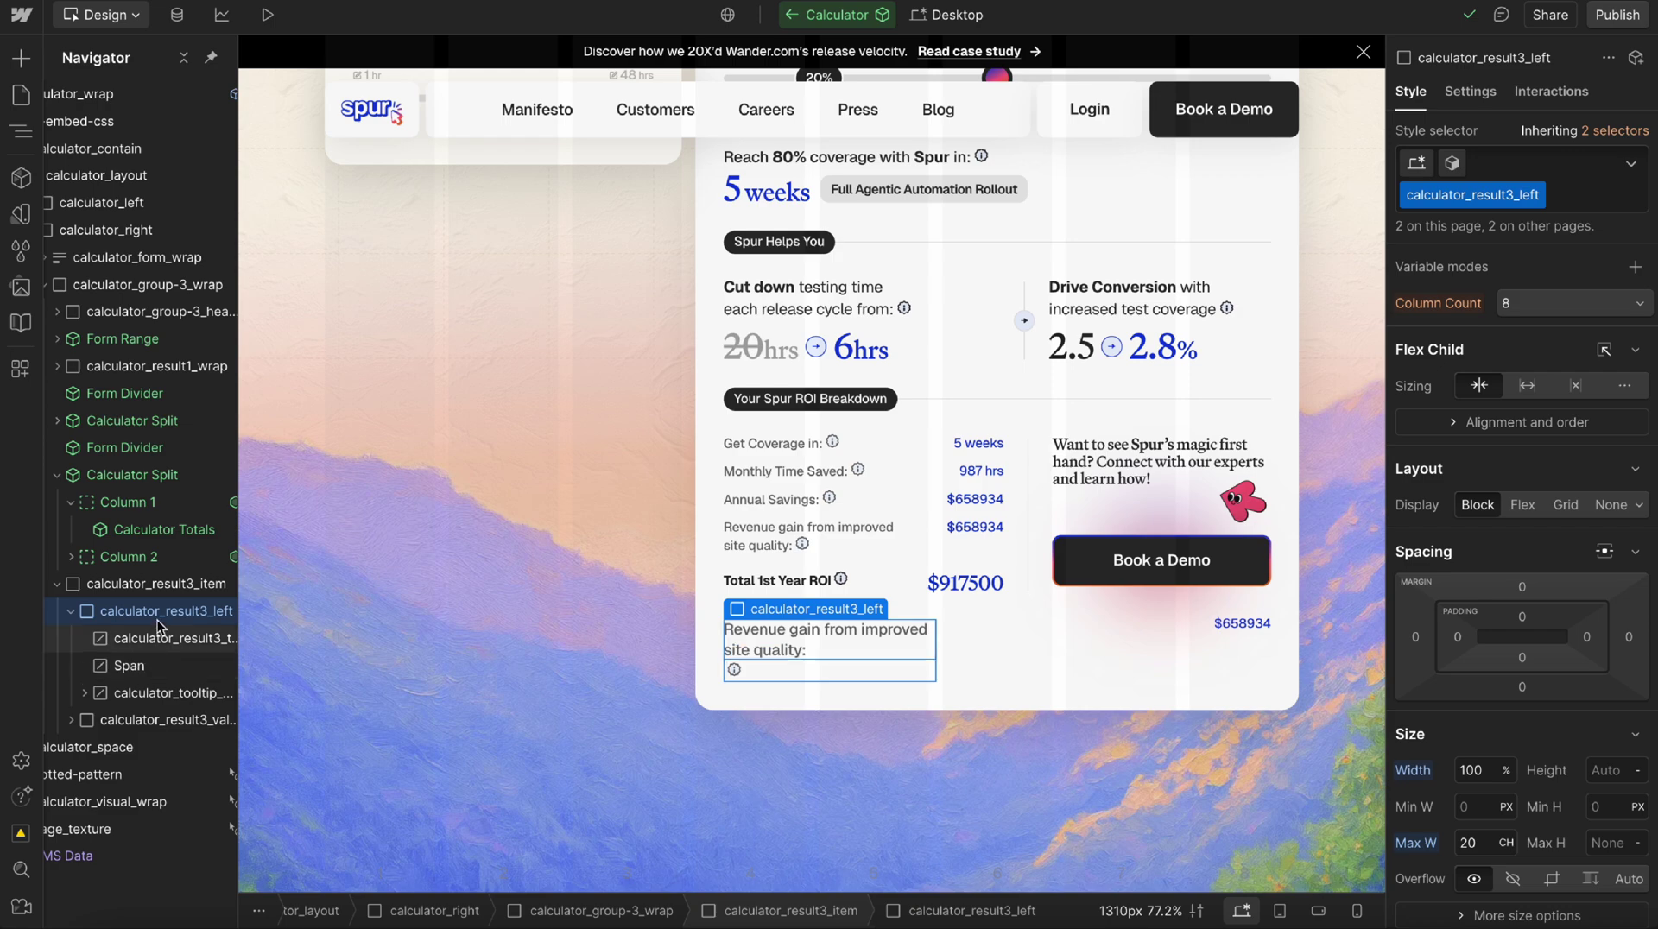
{"action": "left_click", "coordinate": [1524, 504]}
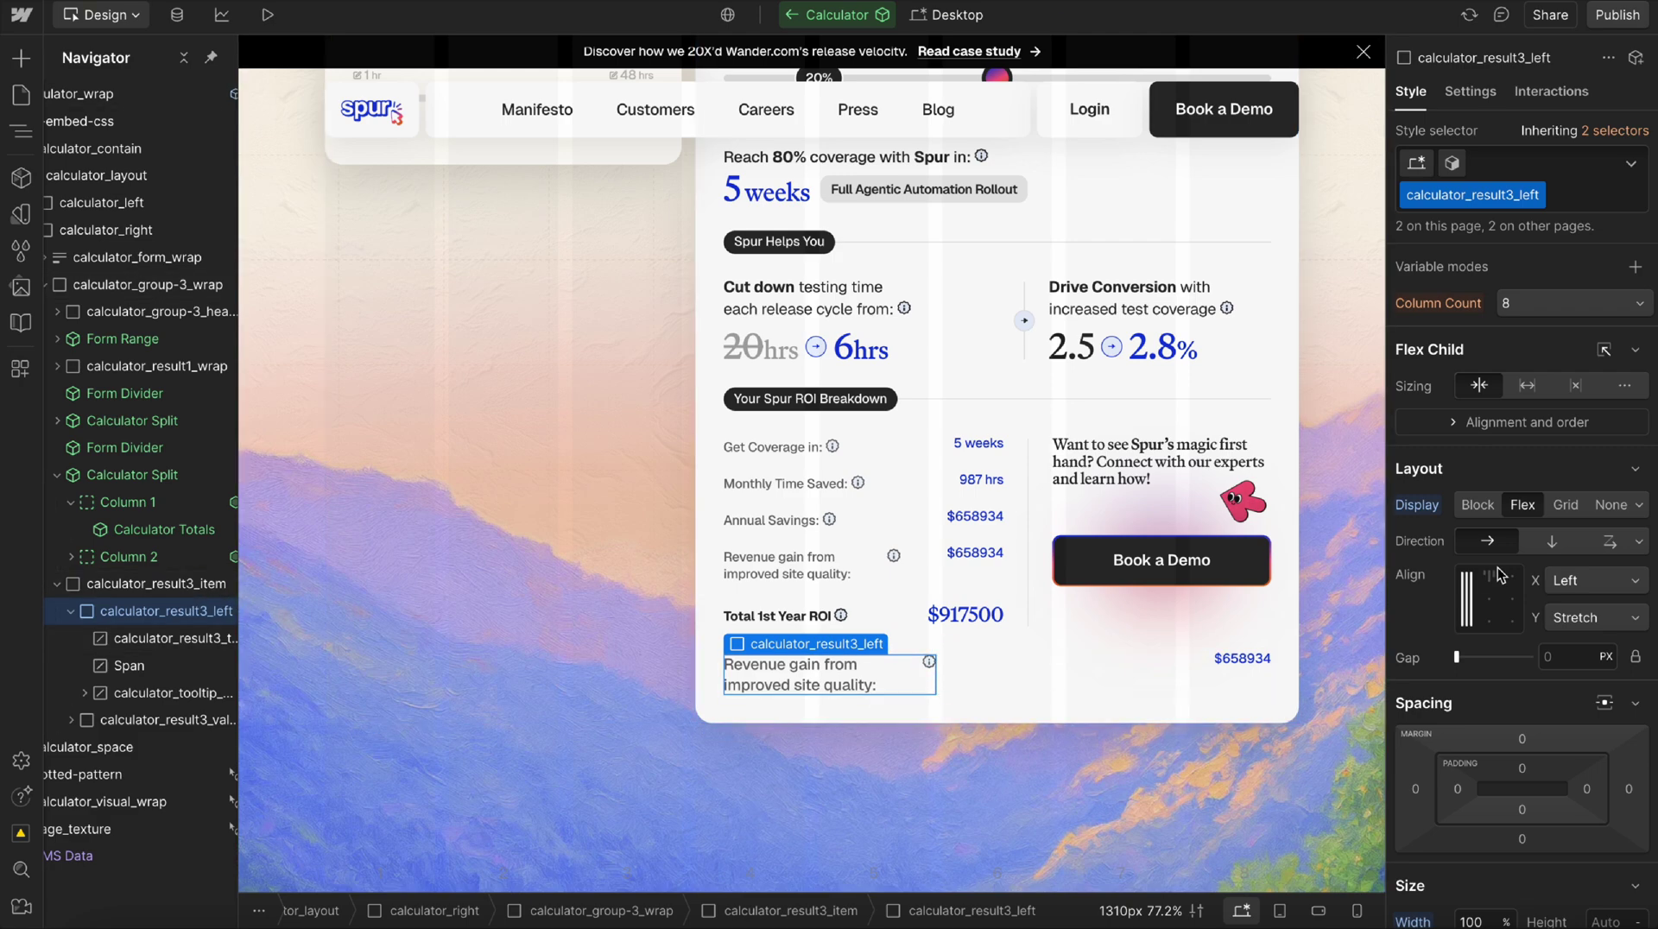
{"action": "left_click", "coordinate": [1423, 507]}
{"action": "left_click", "coordinate": [1437, 539]}
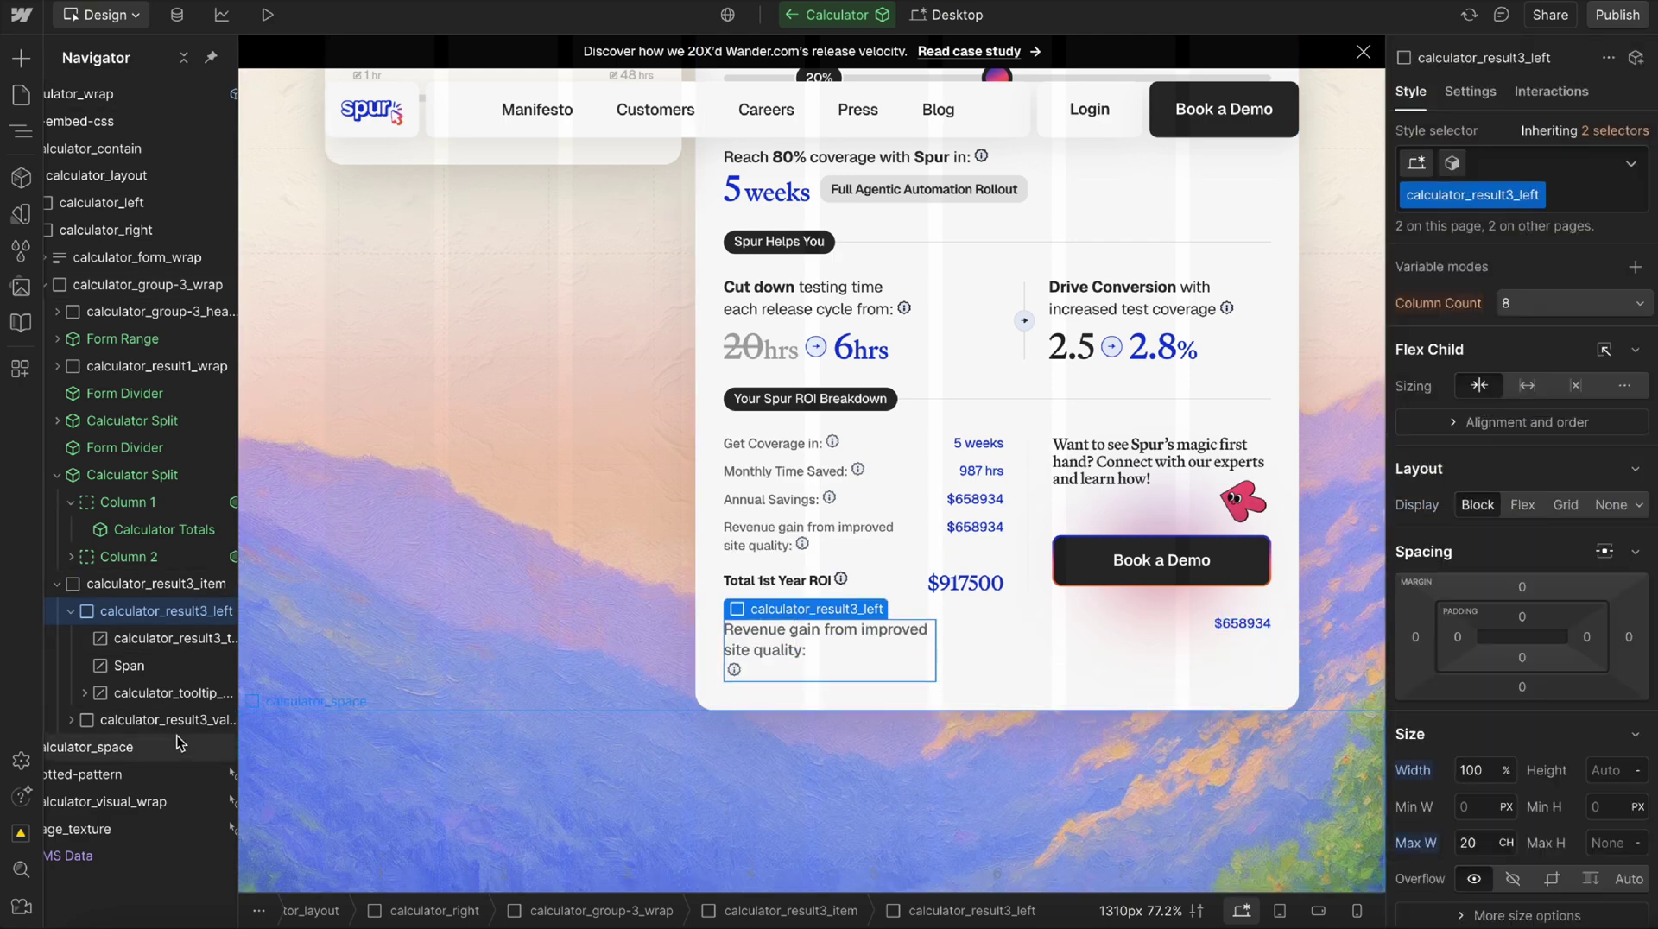
- Set calculator_result3_text to Inline display and reselect its parent calculator_result3_left
{"action": "left_click", "coordinate": [166, 693]}
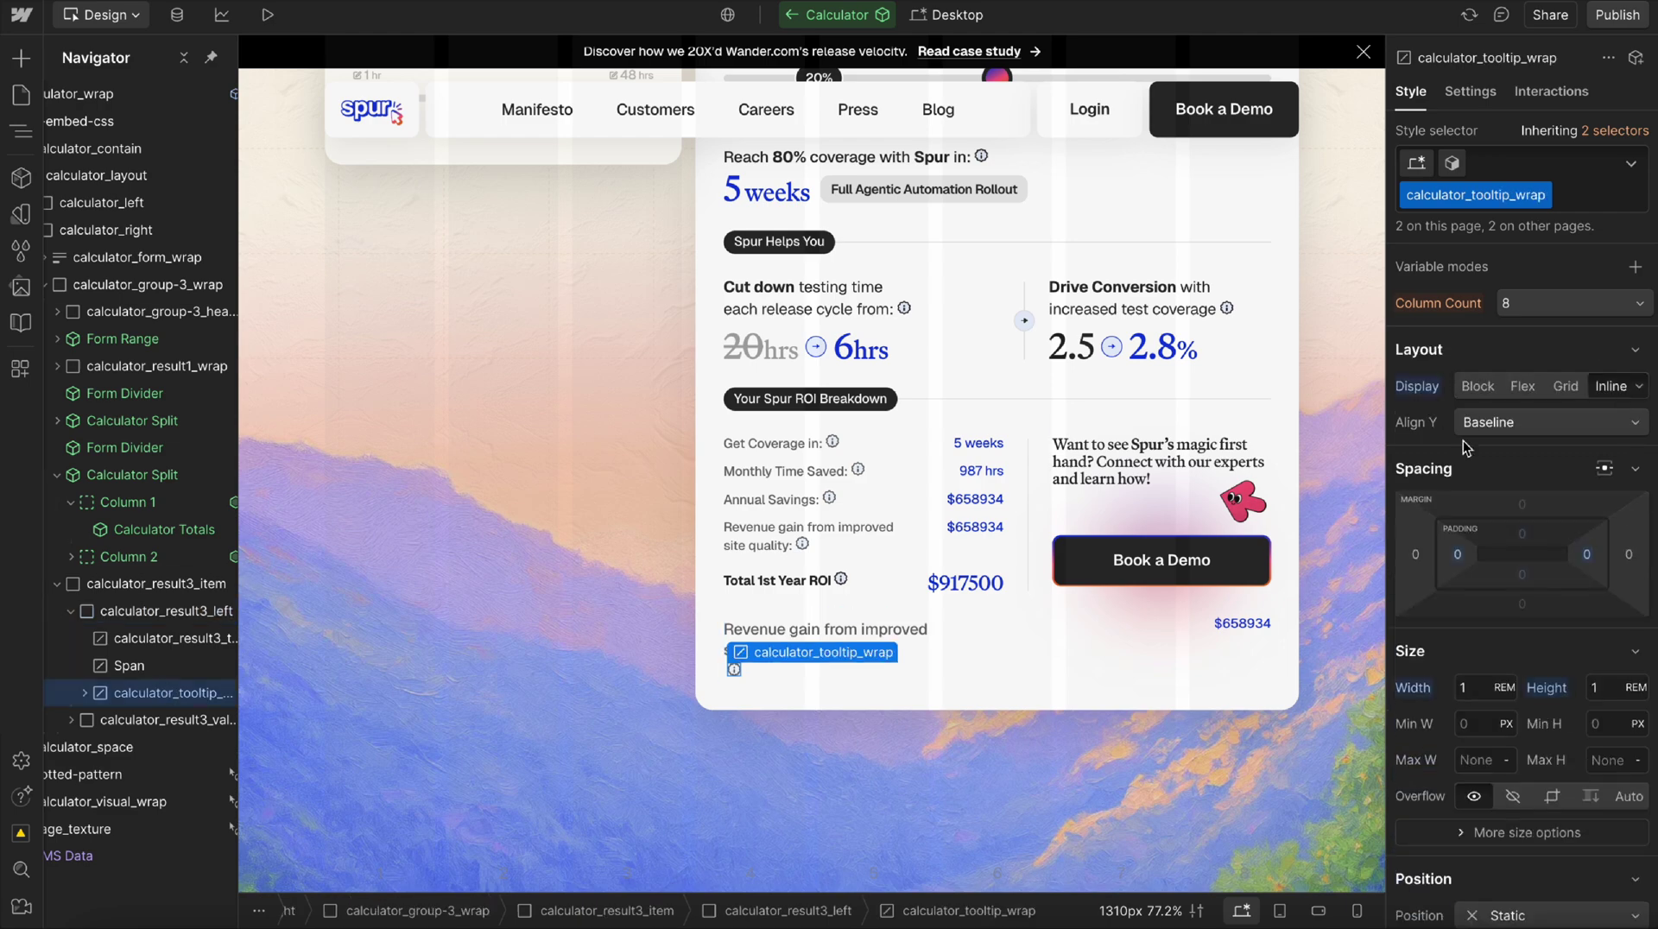
{"action": "left_click", "coordinate": [168, 639]}
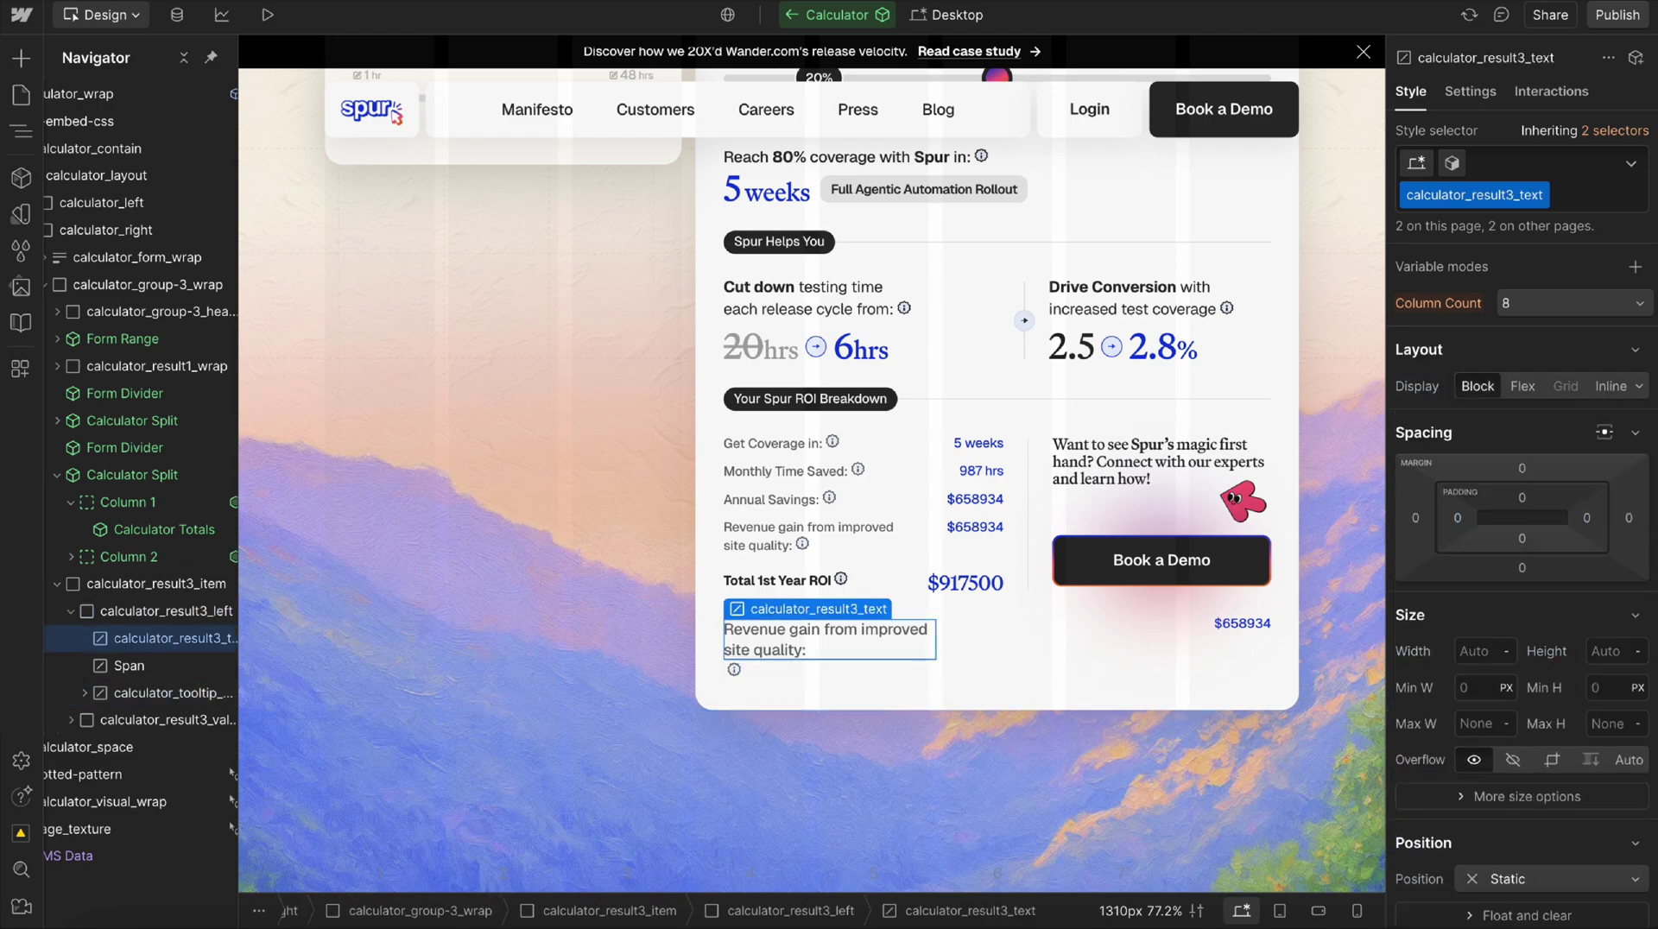
{"action": "left_click", "coordinate": [1635, 386]}
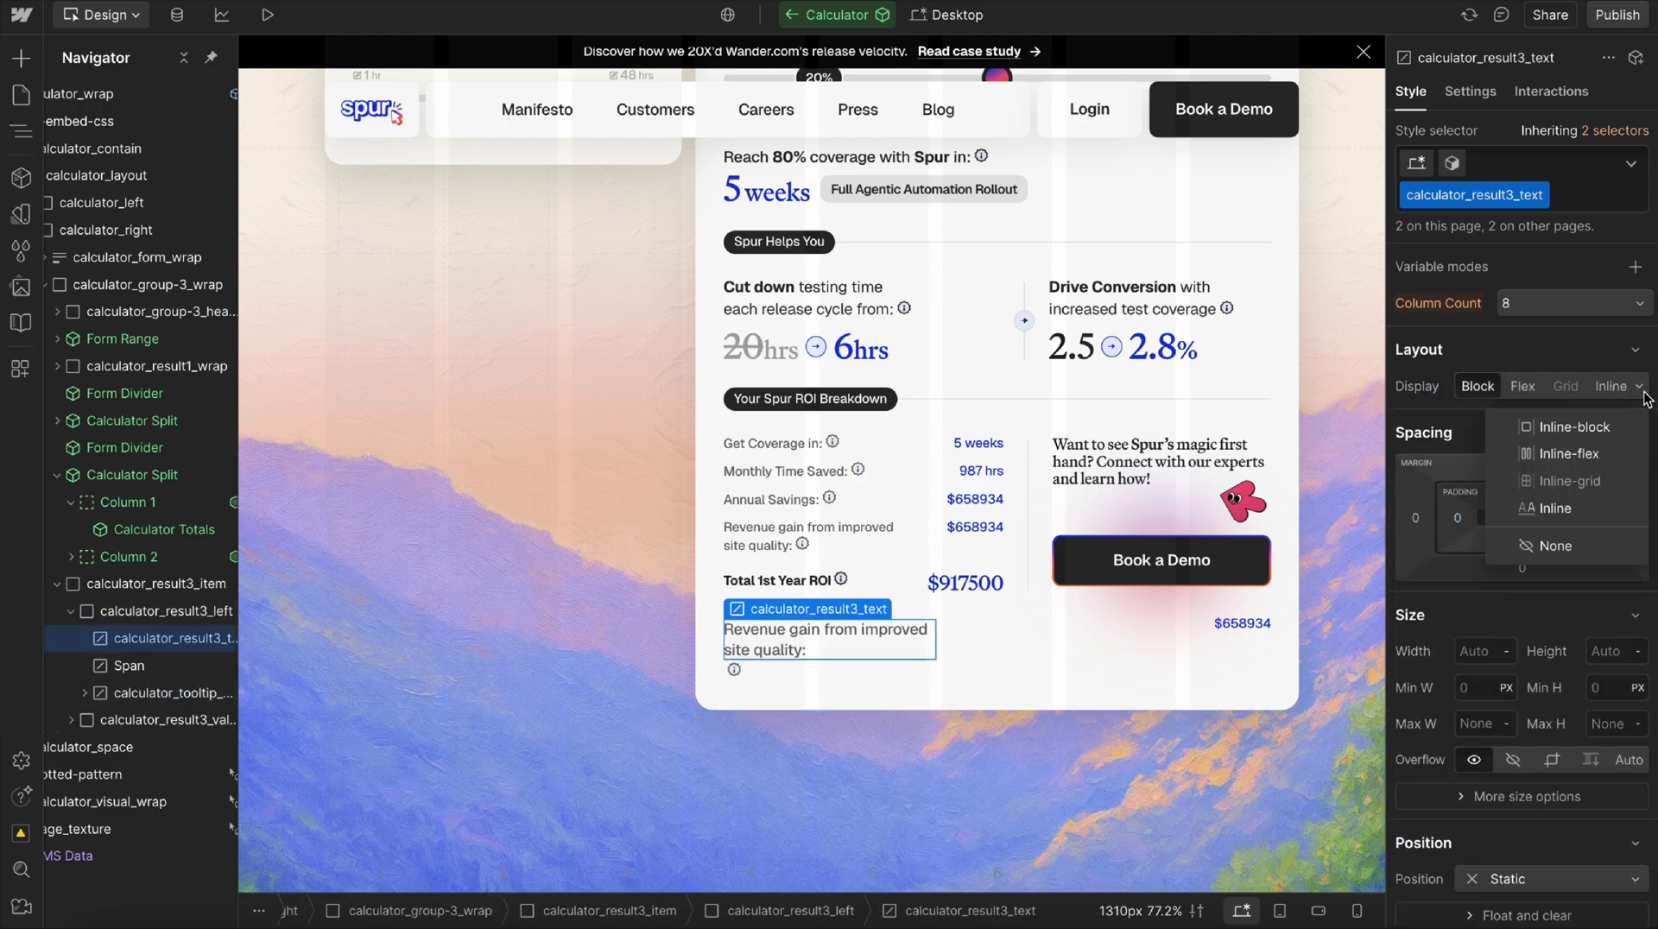
{"action": "left_click", "coordinate": [1562, 516]}
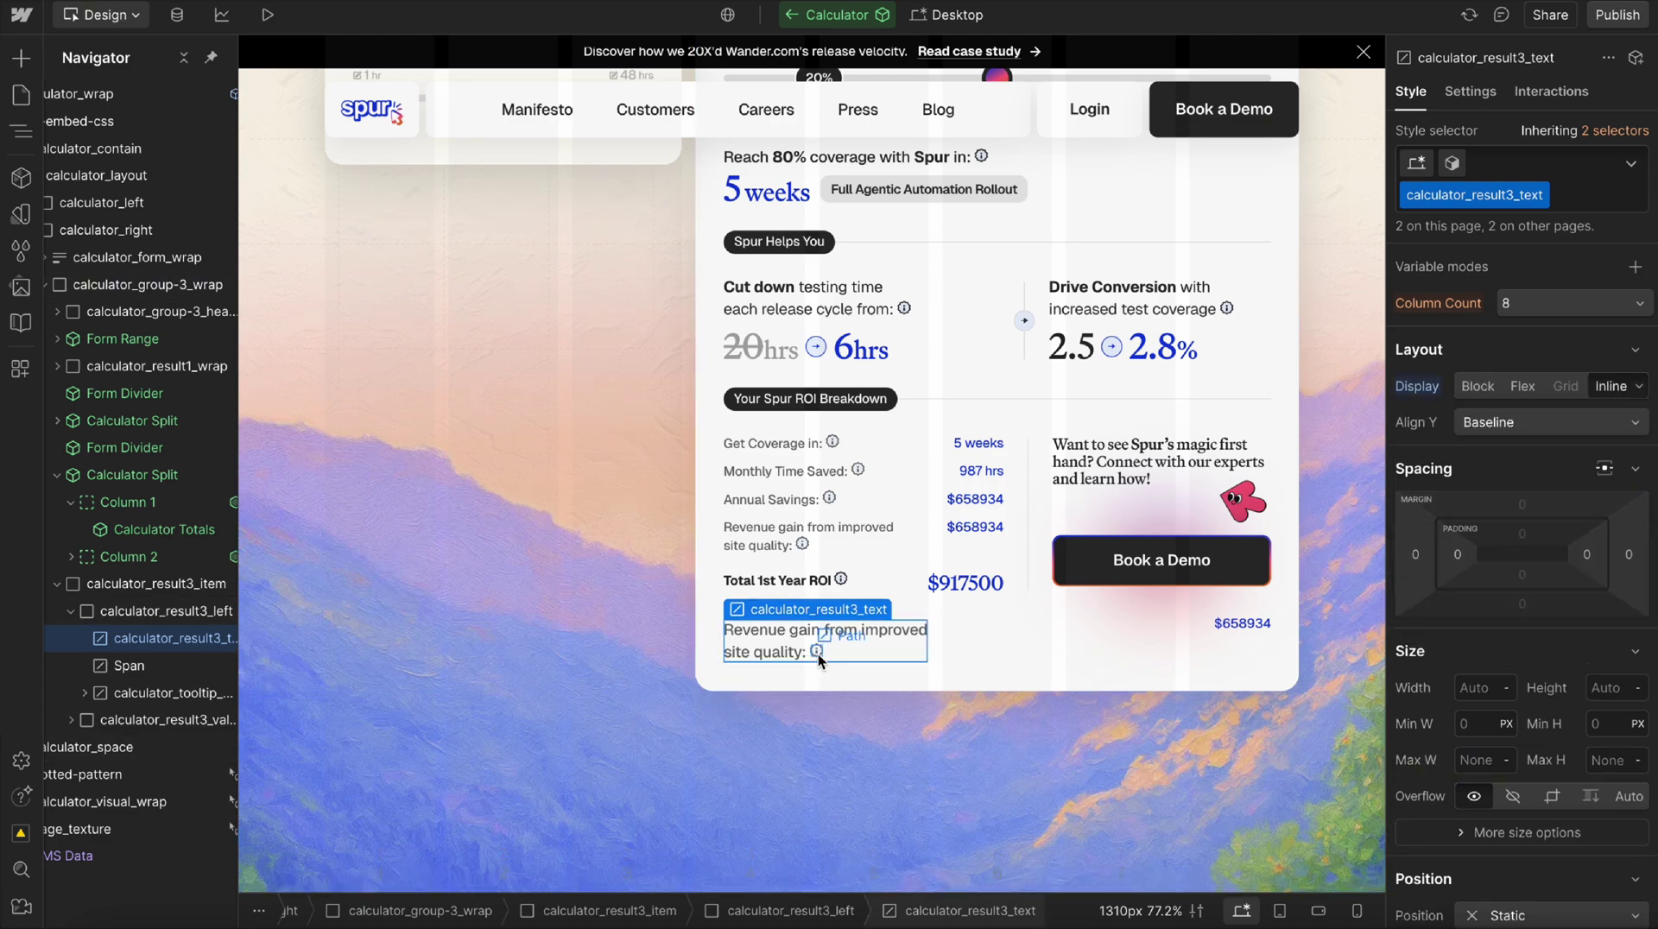
{"action": "left_click", "coordinate": [190, 612]}
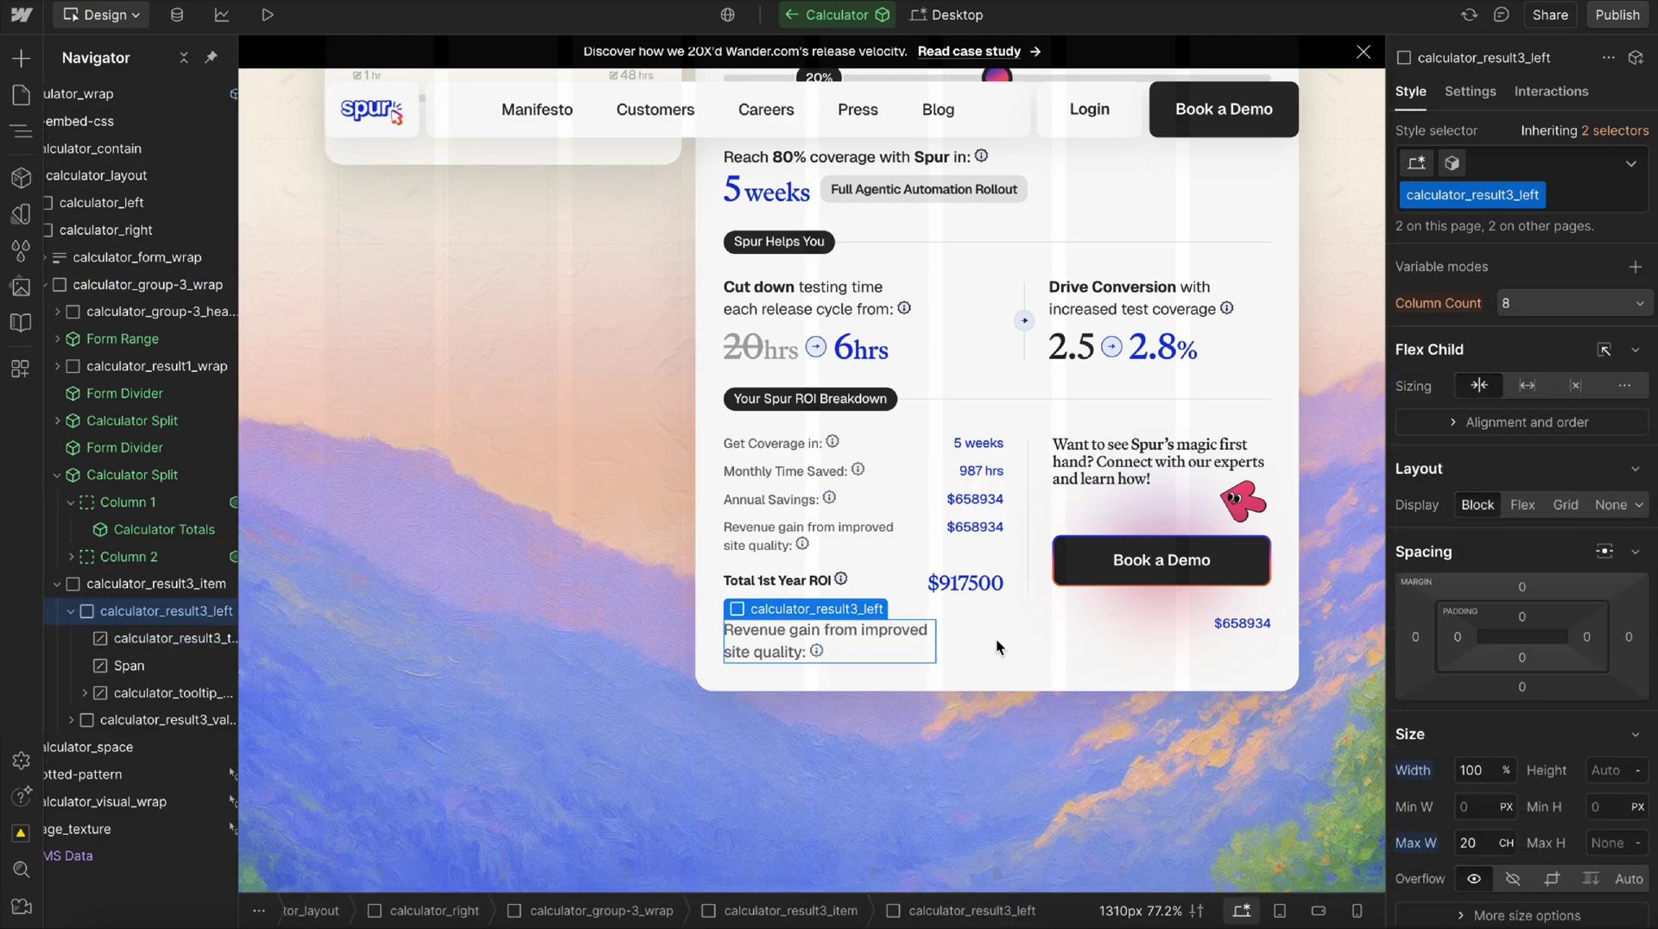
- Set the label's maximum width to 23 ch and nudge it upward
{"action": "left_click", "coordinate": [1470, 842]}
{"action": "type", "text": "23"}
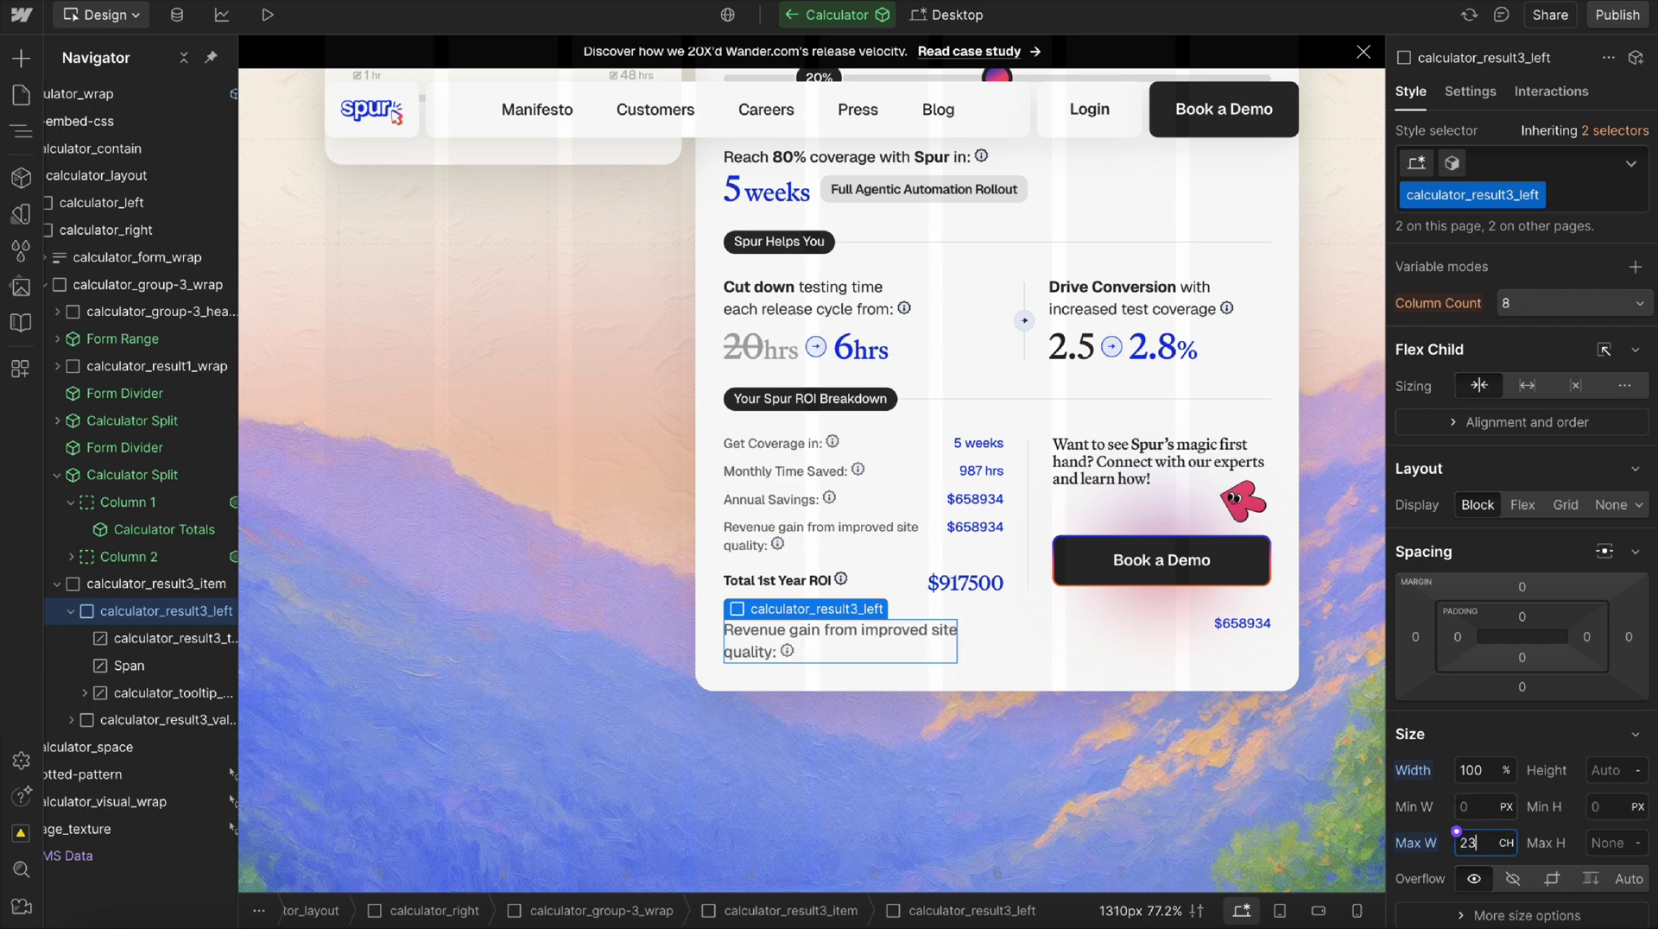
{"action": "key", "text": "Up"}
{"action": "key", "text": "Up"}
{"action": "key", "text": "Up"}
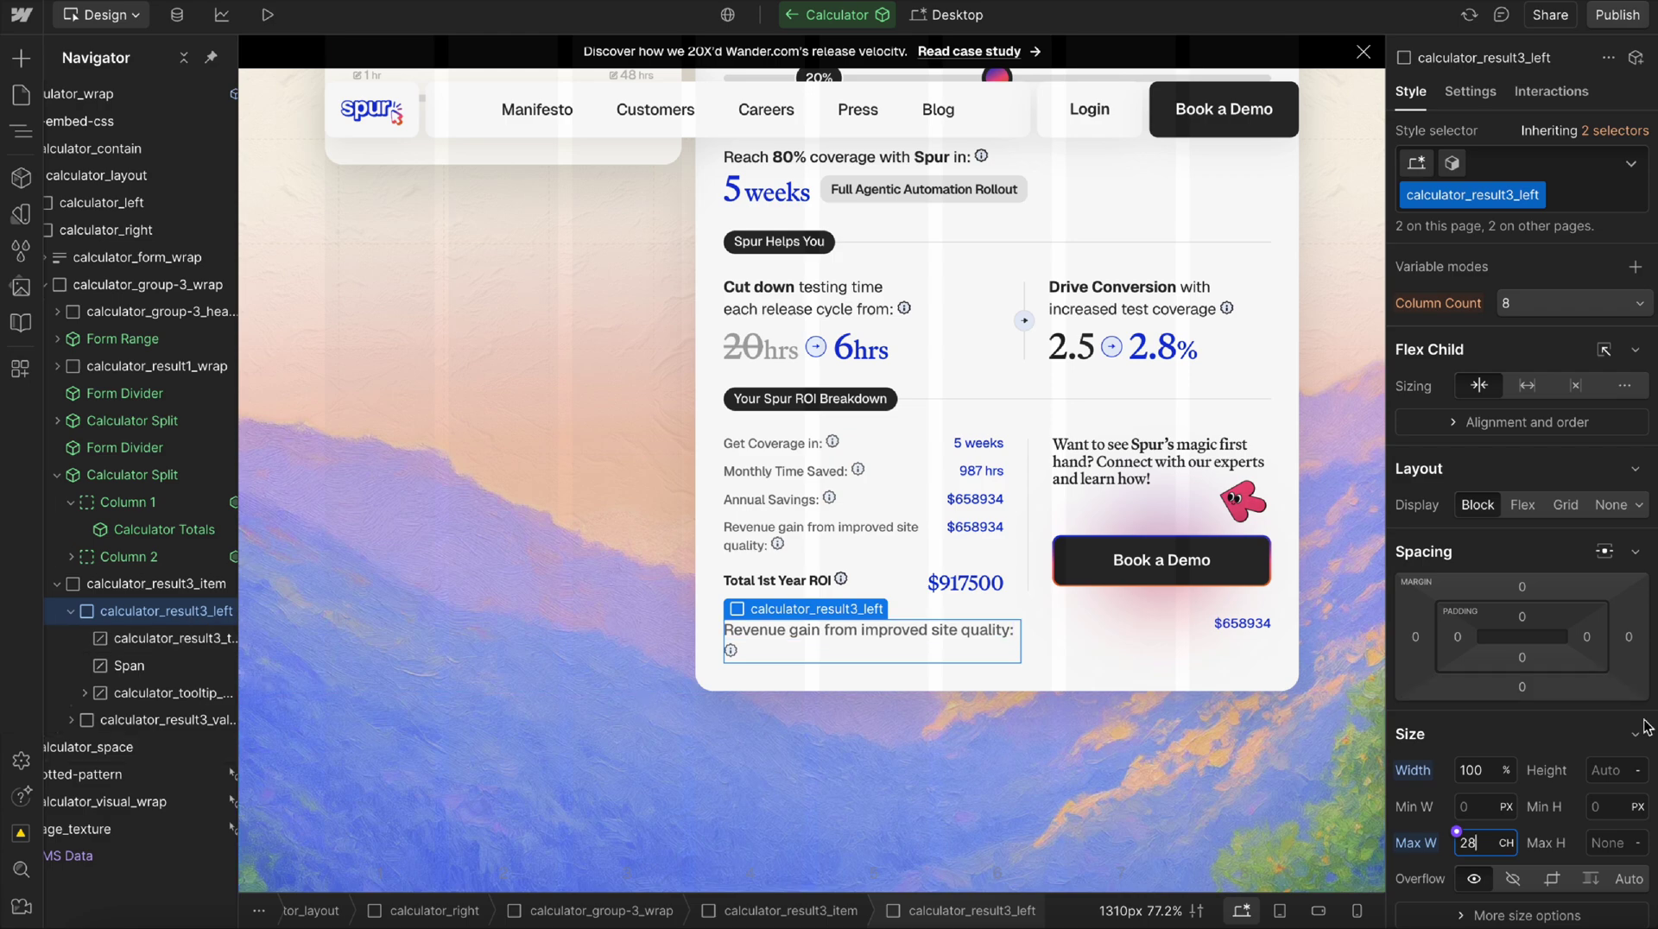
- Add the custom property text-wrap with the value pretty
{"action": "scroll", "coordinate": [1507, 838], "scroll_direction": "down", "scroll_amount": 5}
{"action": "left_click", "coordinate": [1442, 789]}
{"action": "type", "text": "text-wrap"}
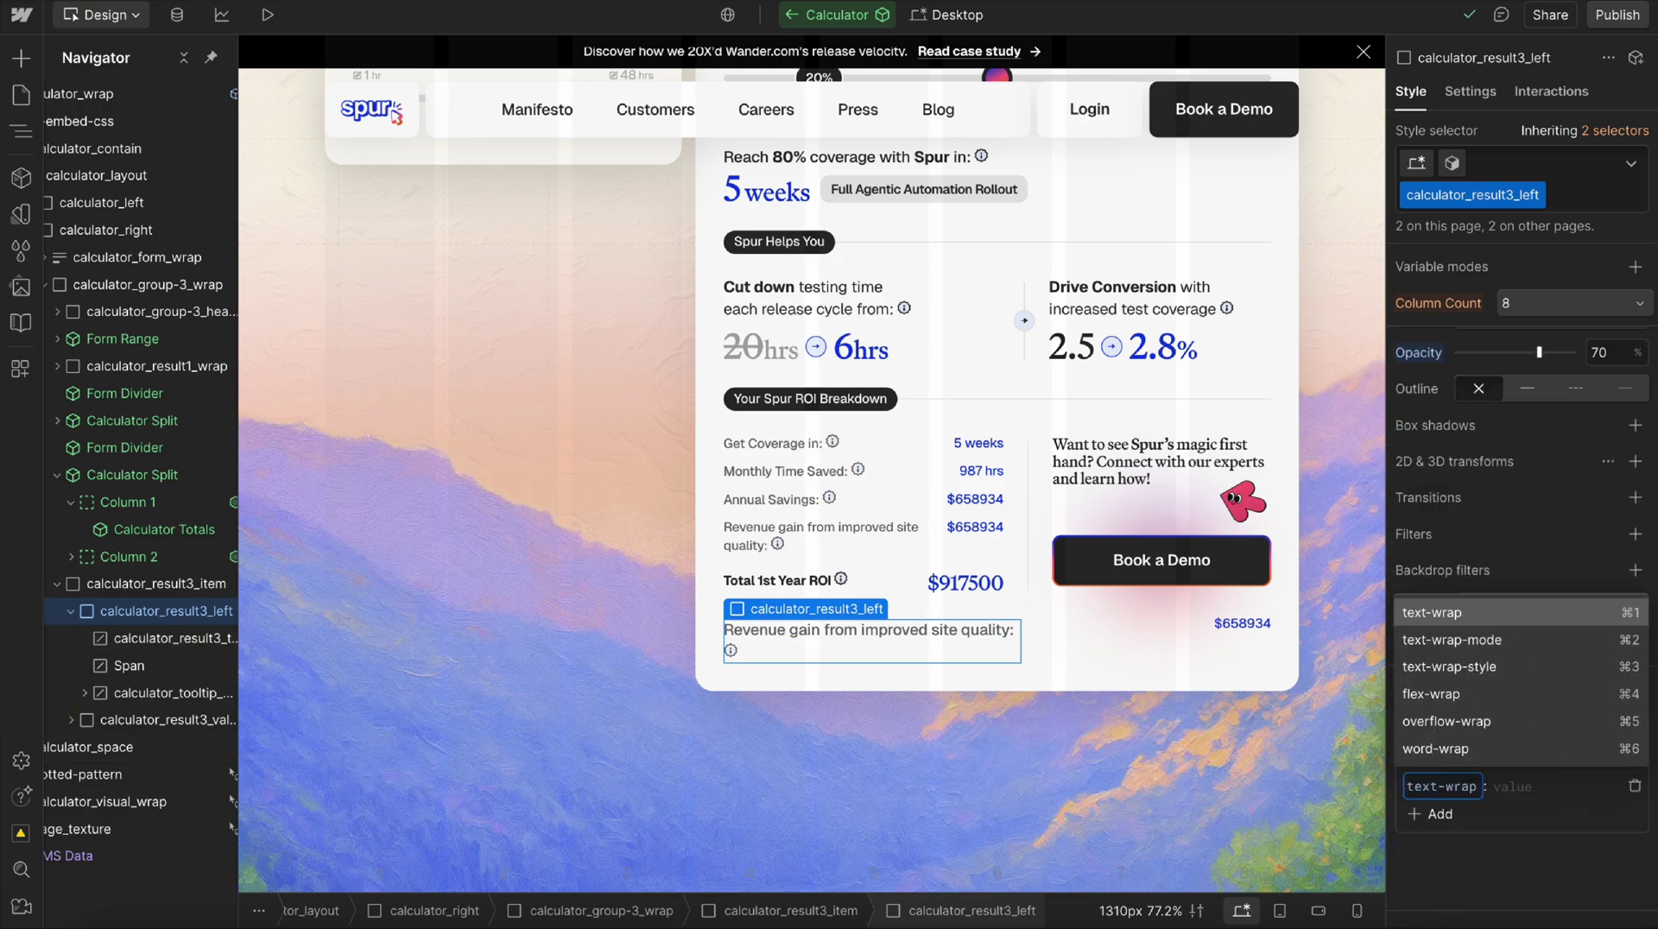
{"action": "key", "text": "Return"}
{"action": "type", "text": "pretty"}
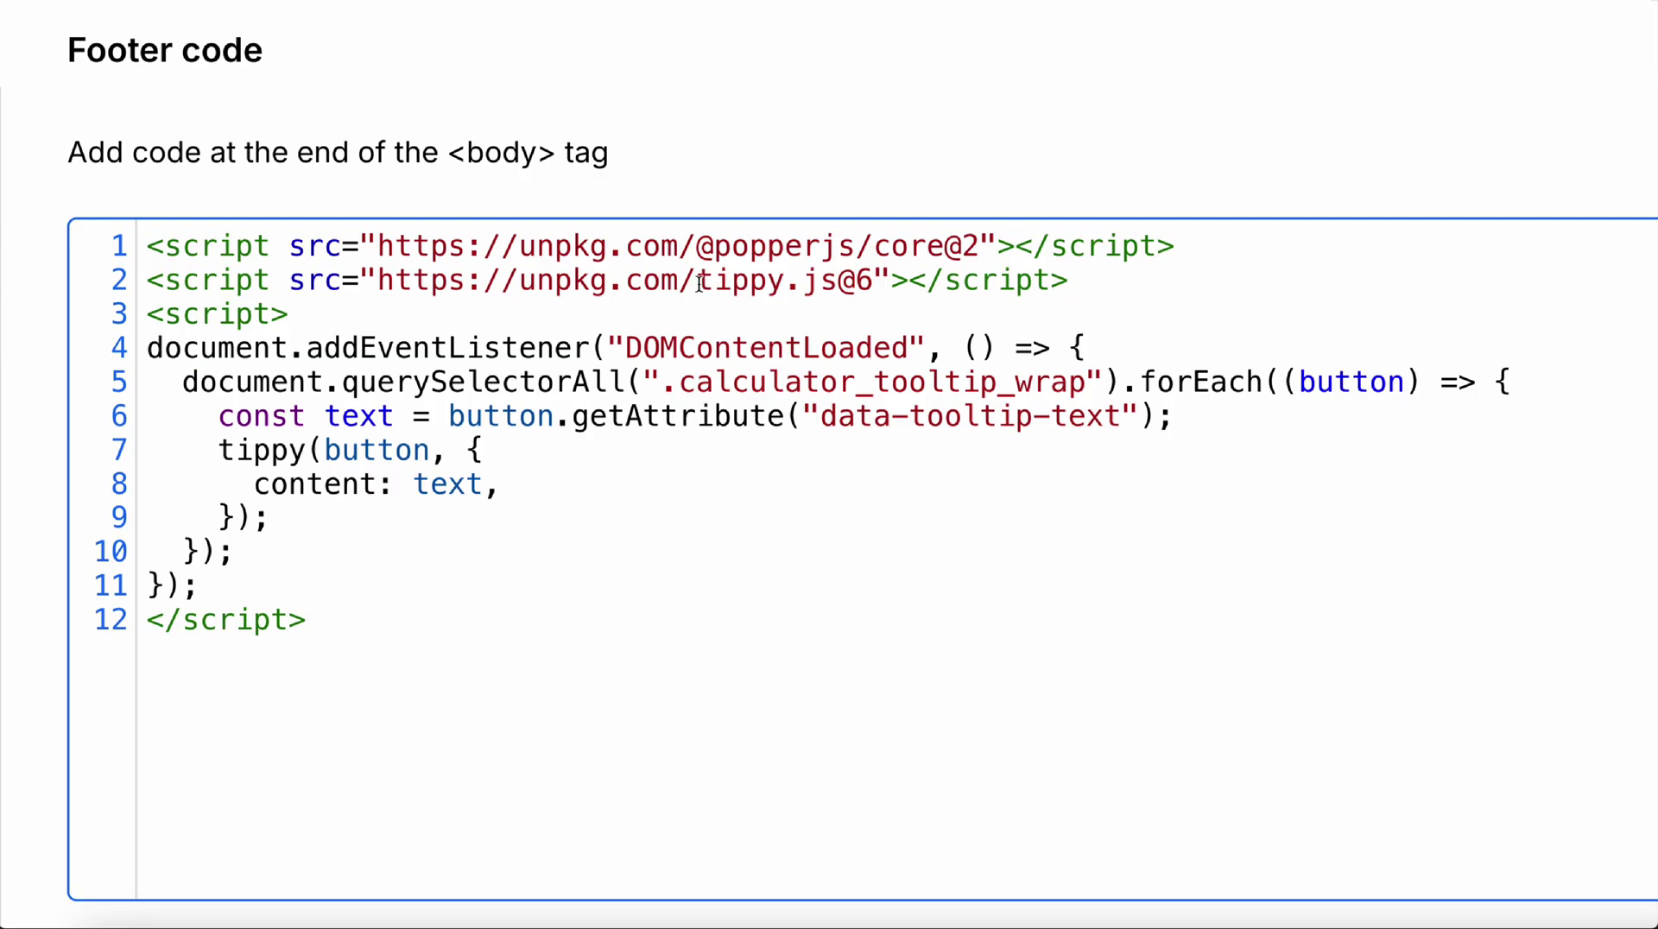
- Select tippy.js in the footer code and show the coverage-goal tooltip 'Some example text' live
{"action": "left_click_drag", "start_coordinate": [697, 281], "coordinate": [831, 287]}
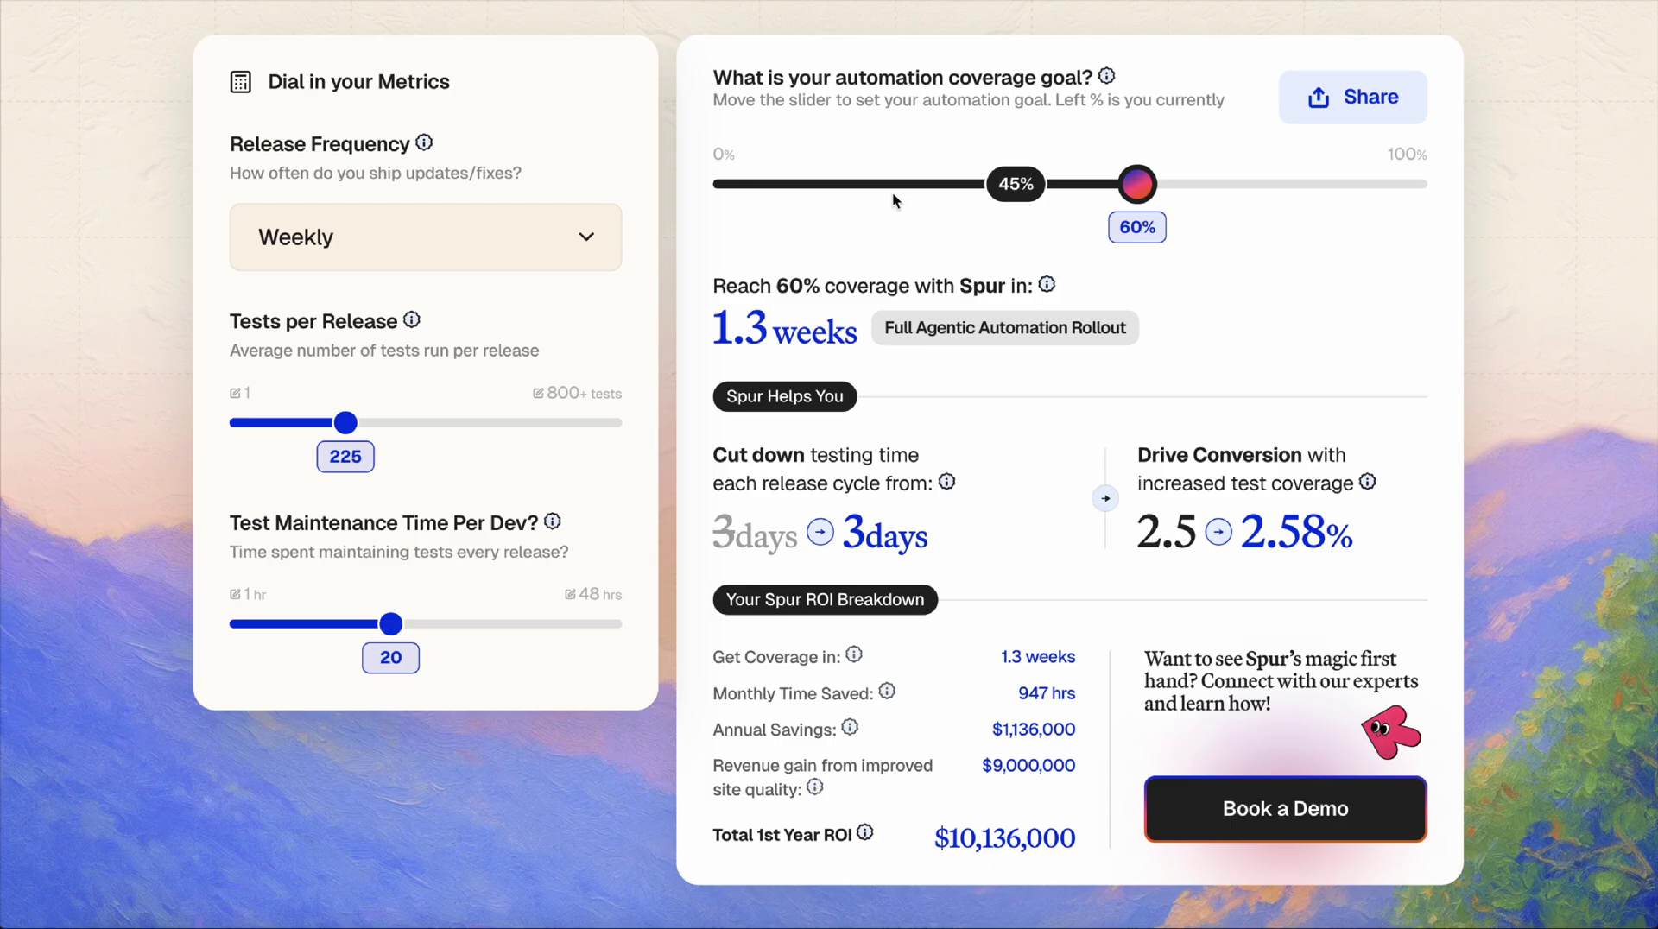
{"action": "mouse_move", "coordinate": [1112, 72]}
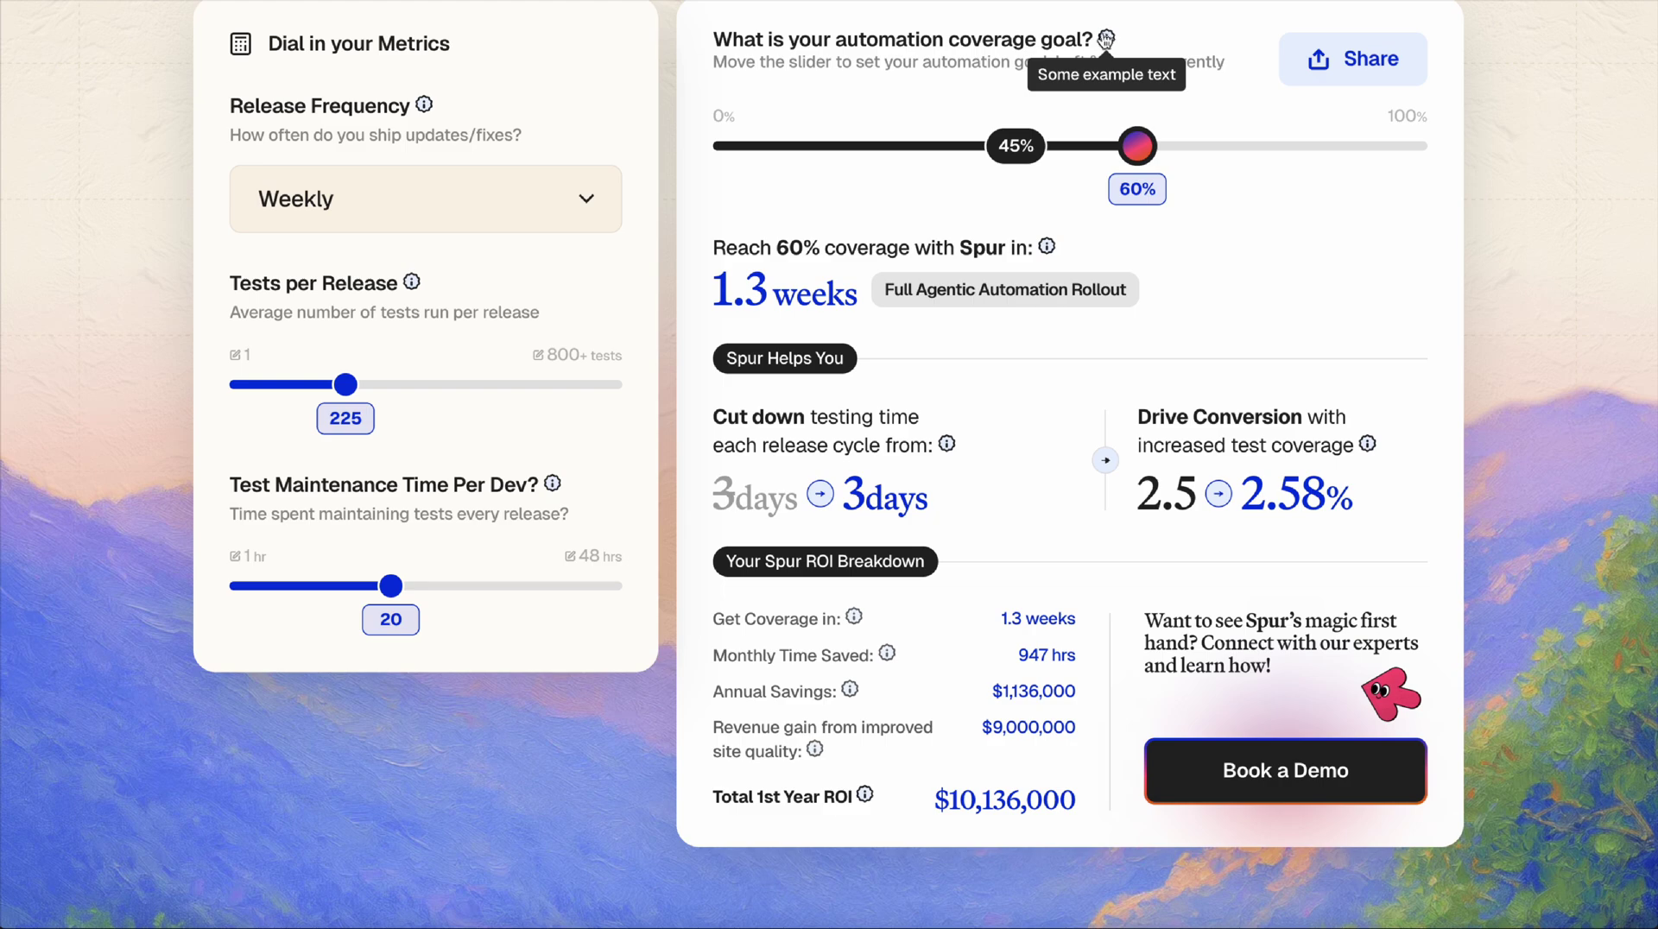
- On the Release Frequency fieldset, toggle the Paragraph and Tooltip visibility off and back on
{"action": "left_click", "coordinate": [164, 344]}
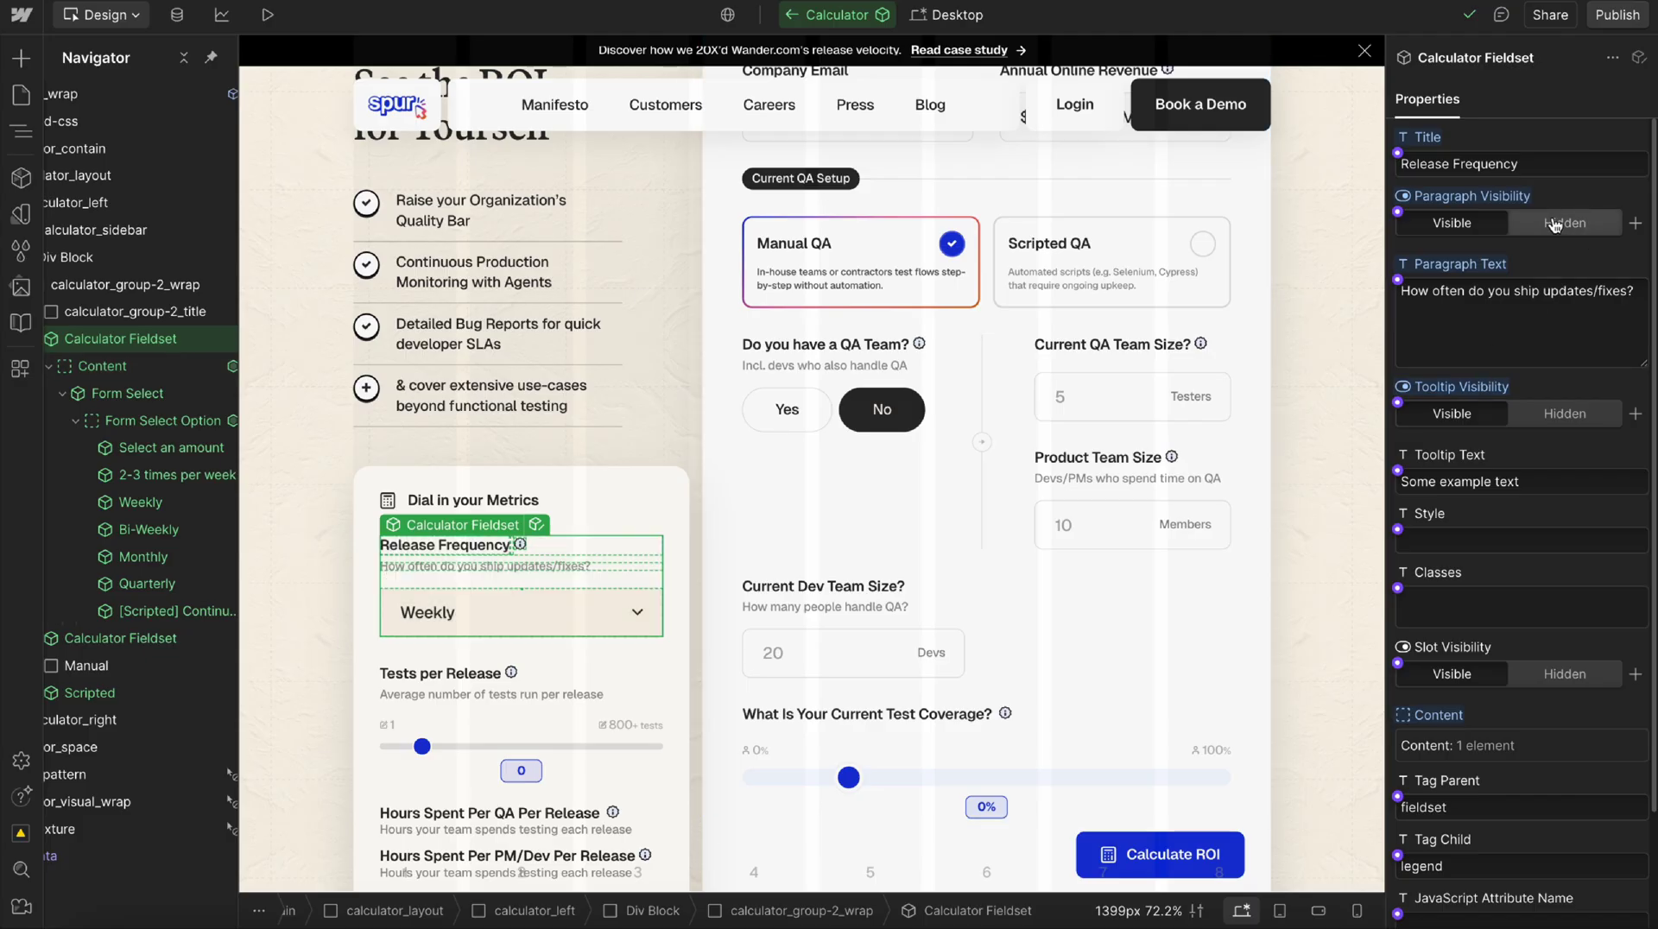
{"action": "left_click", "coordinate": [1552, 227]}
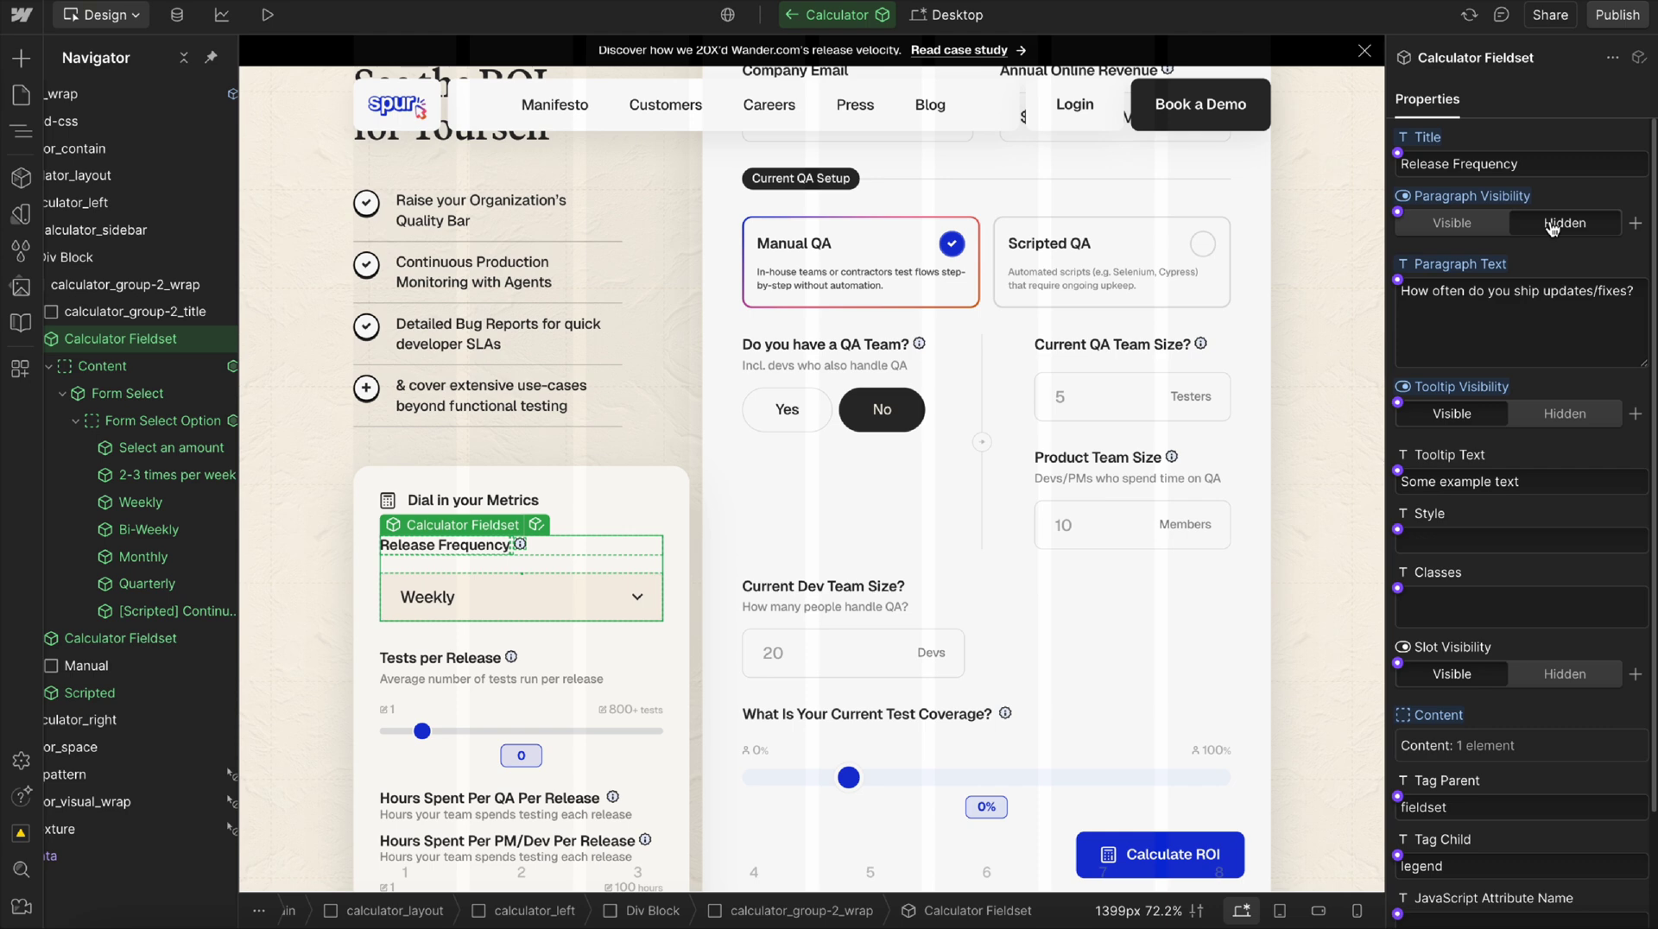
{"action": "left_click", "coordinate": [1453, 218]}
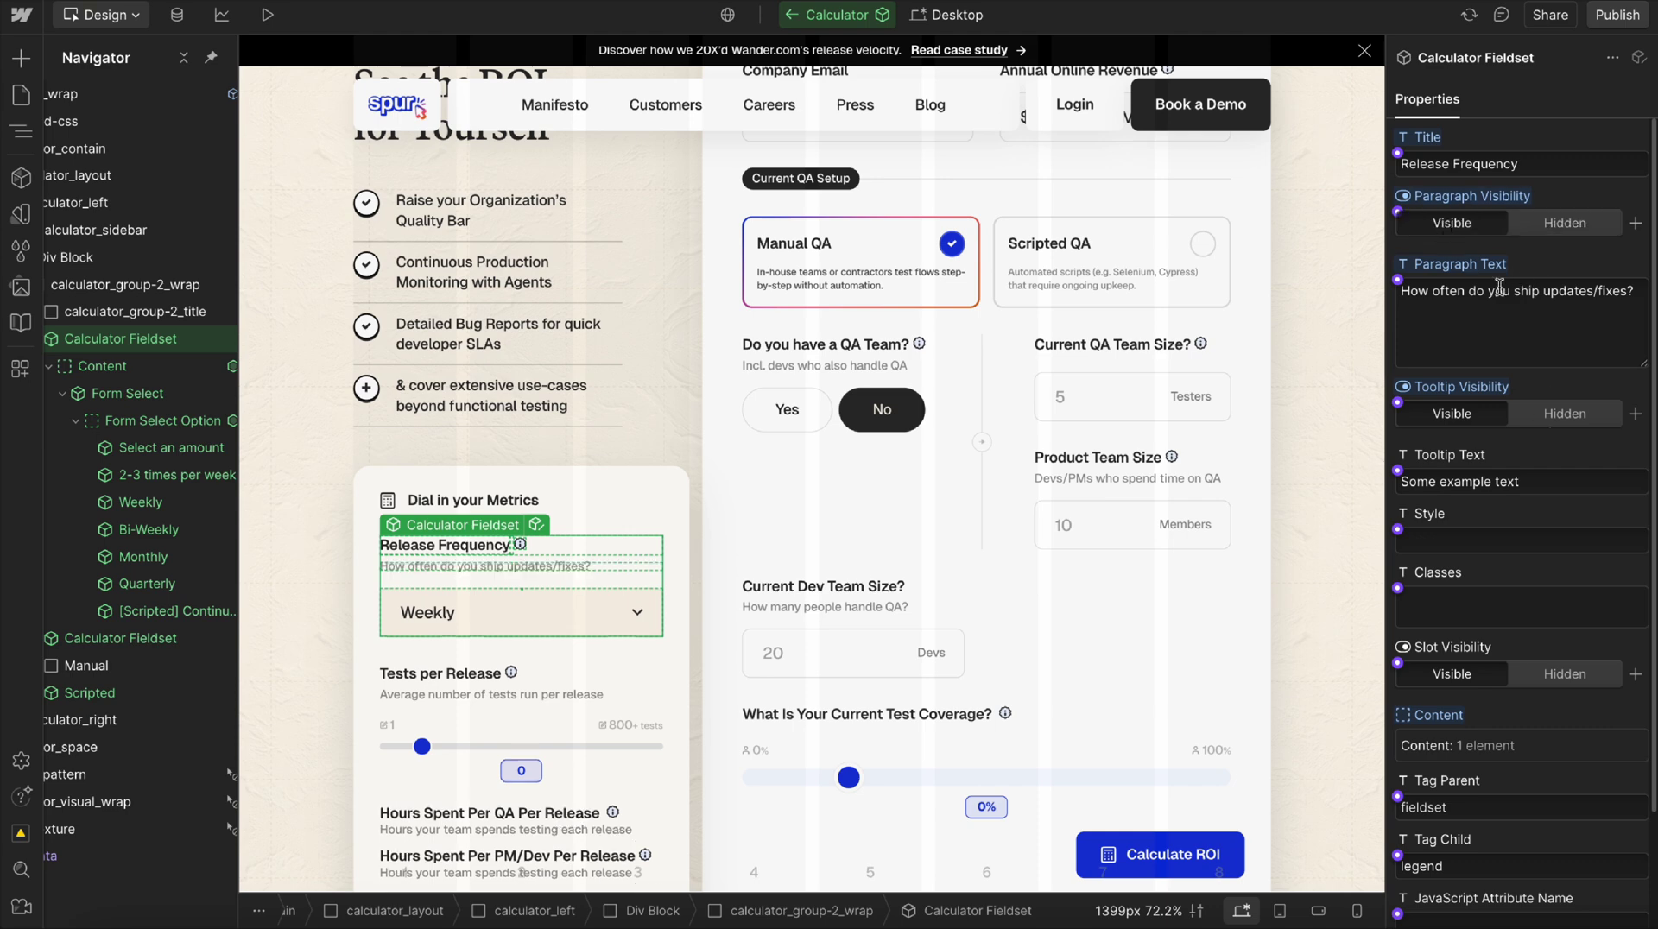
{"action": "left_click", "coordinate": [1564, 414]}
{"action": "left_click", "coordinate": [1471, 417]}
{"action": "left_click", "coordinate": [1552, 486]}
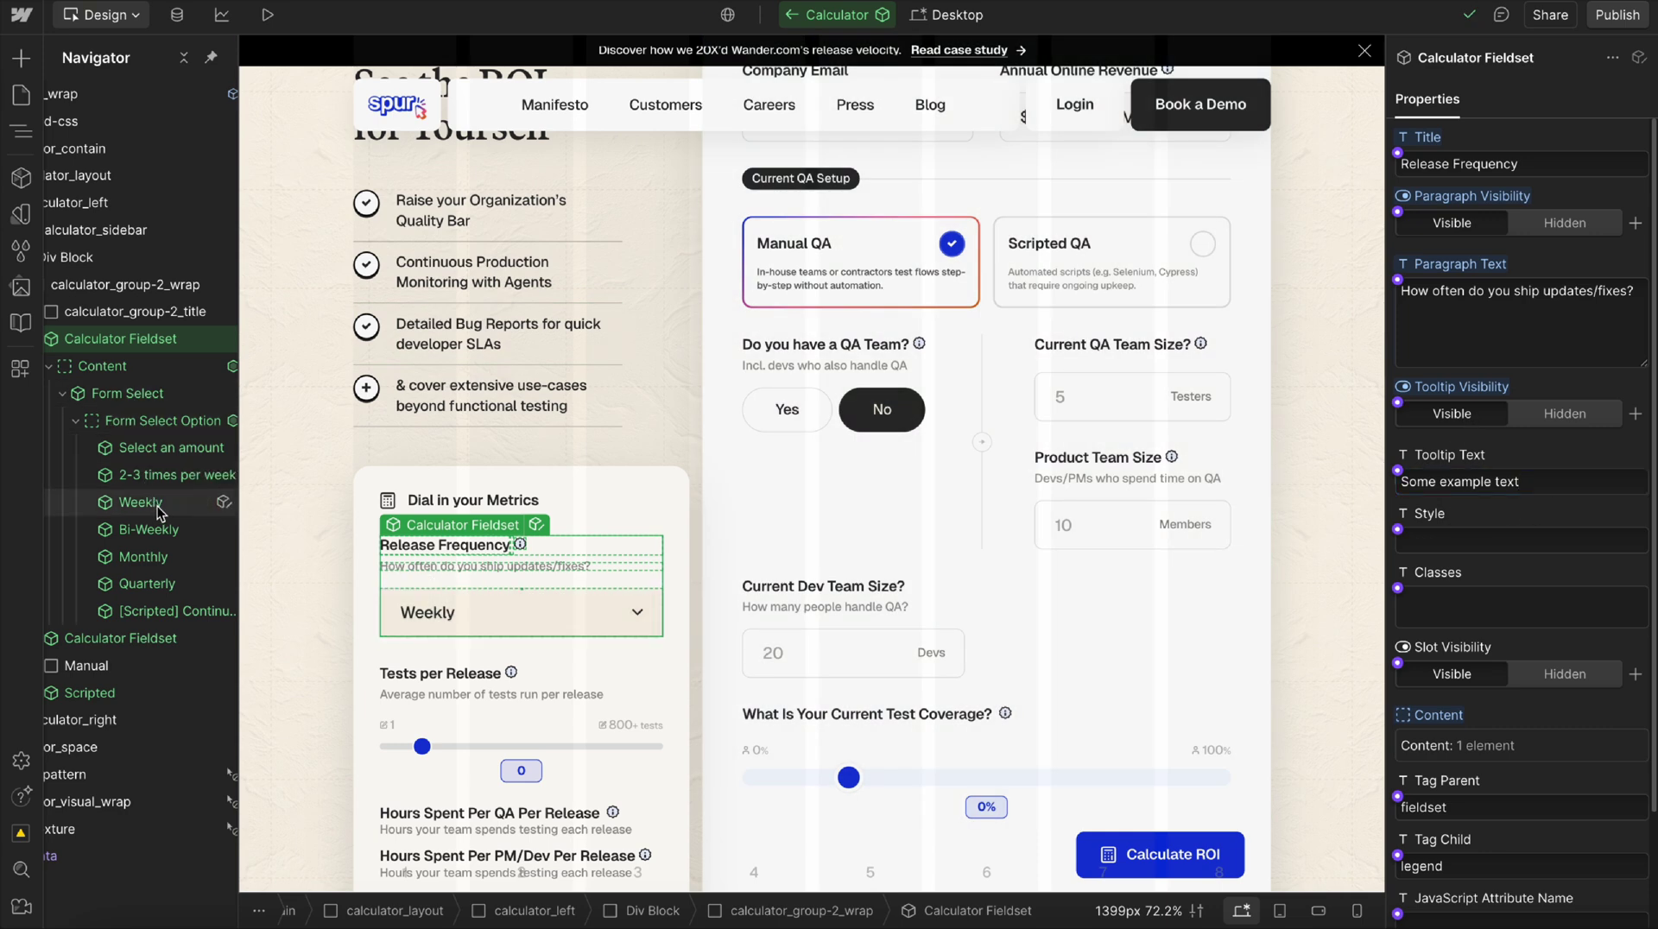
- Make Bi-Weekly (value 24) the selected option instead of Weekly, then review Continuous
{"action": "left_click", "coordinate": [158, 511]}
{"action": "left_click", "coordinate": [1459, 349]}
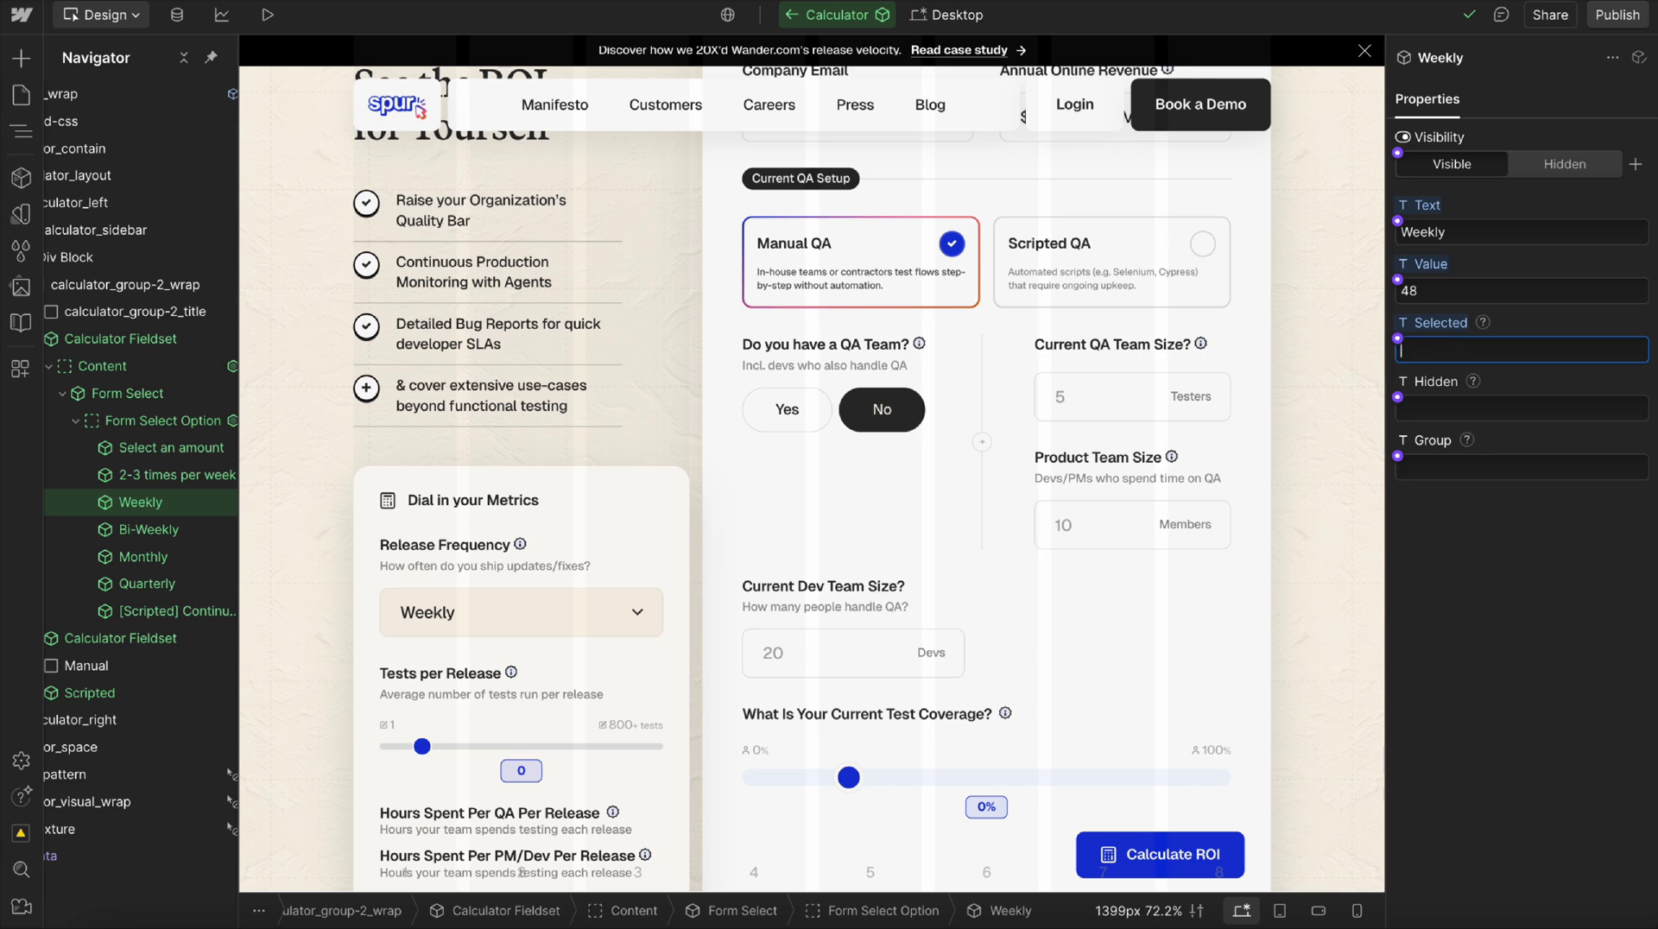
{"action": "left_click", "coordinate": [151, 529]}
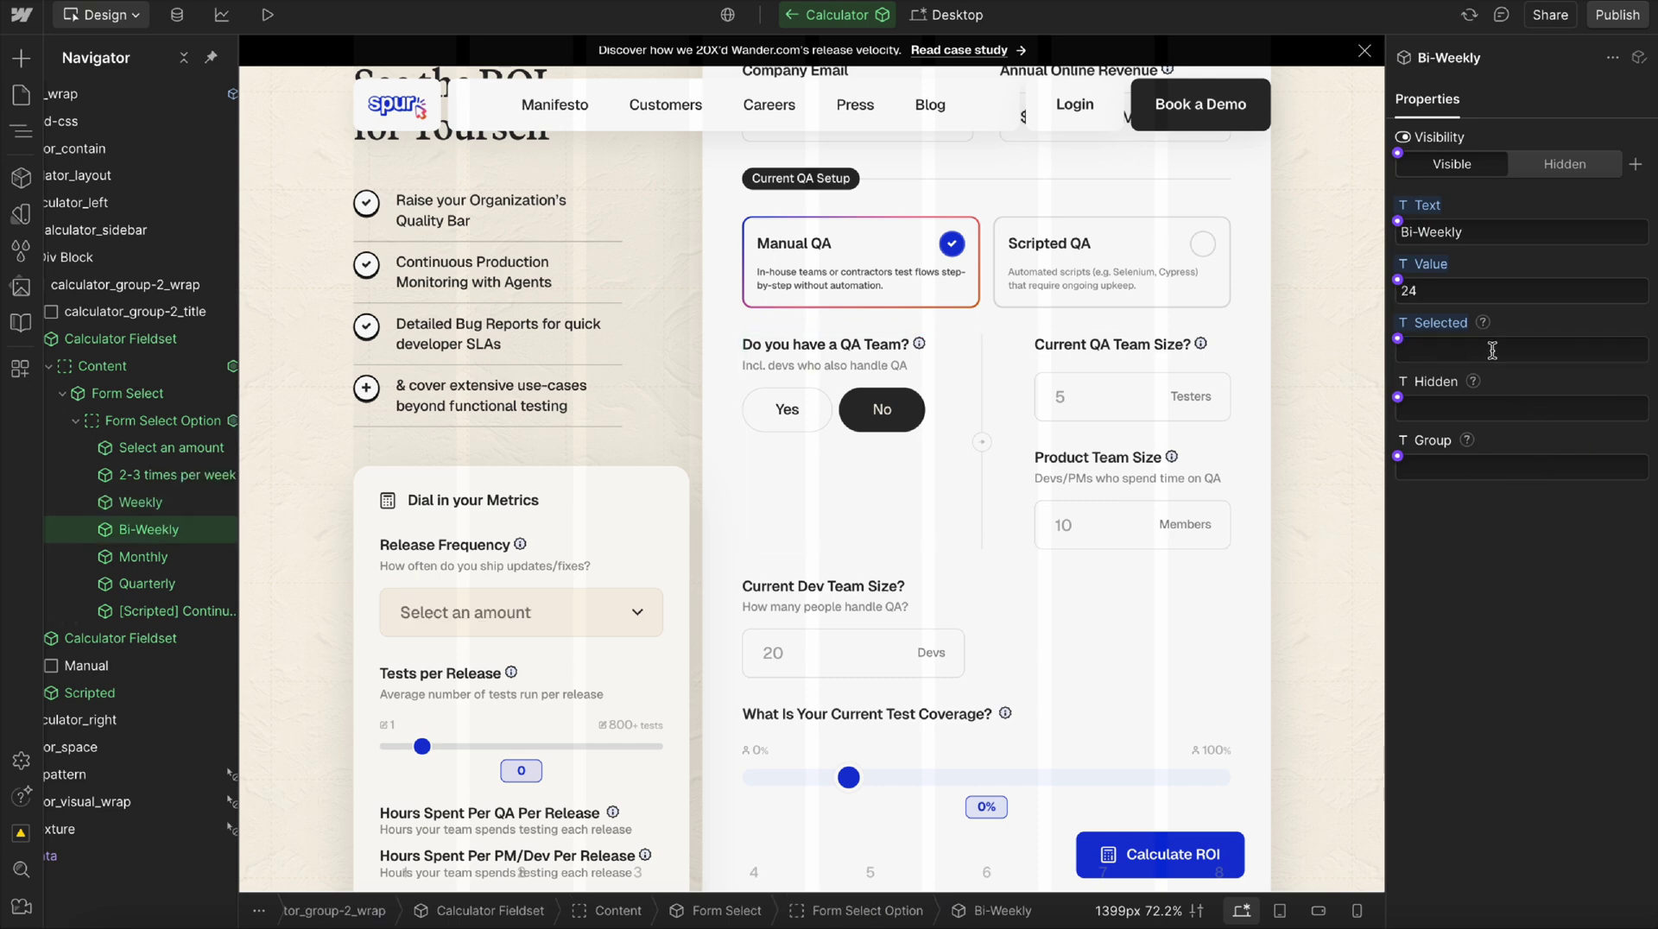
{"action": "left_click", "coordinate": [1492, 350]}
{"action": "left_click", "coordinate": [1458, 292]}
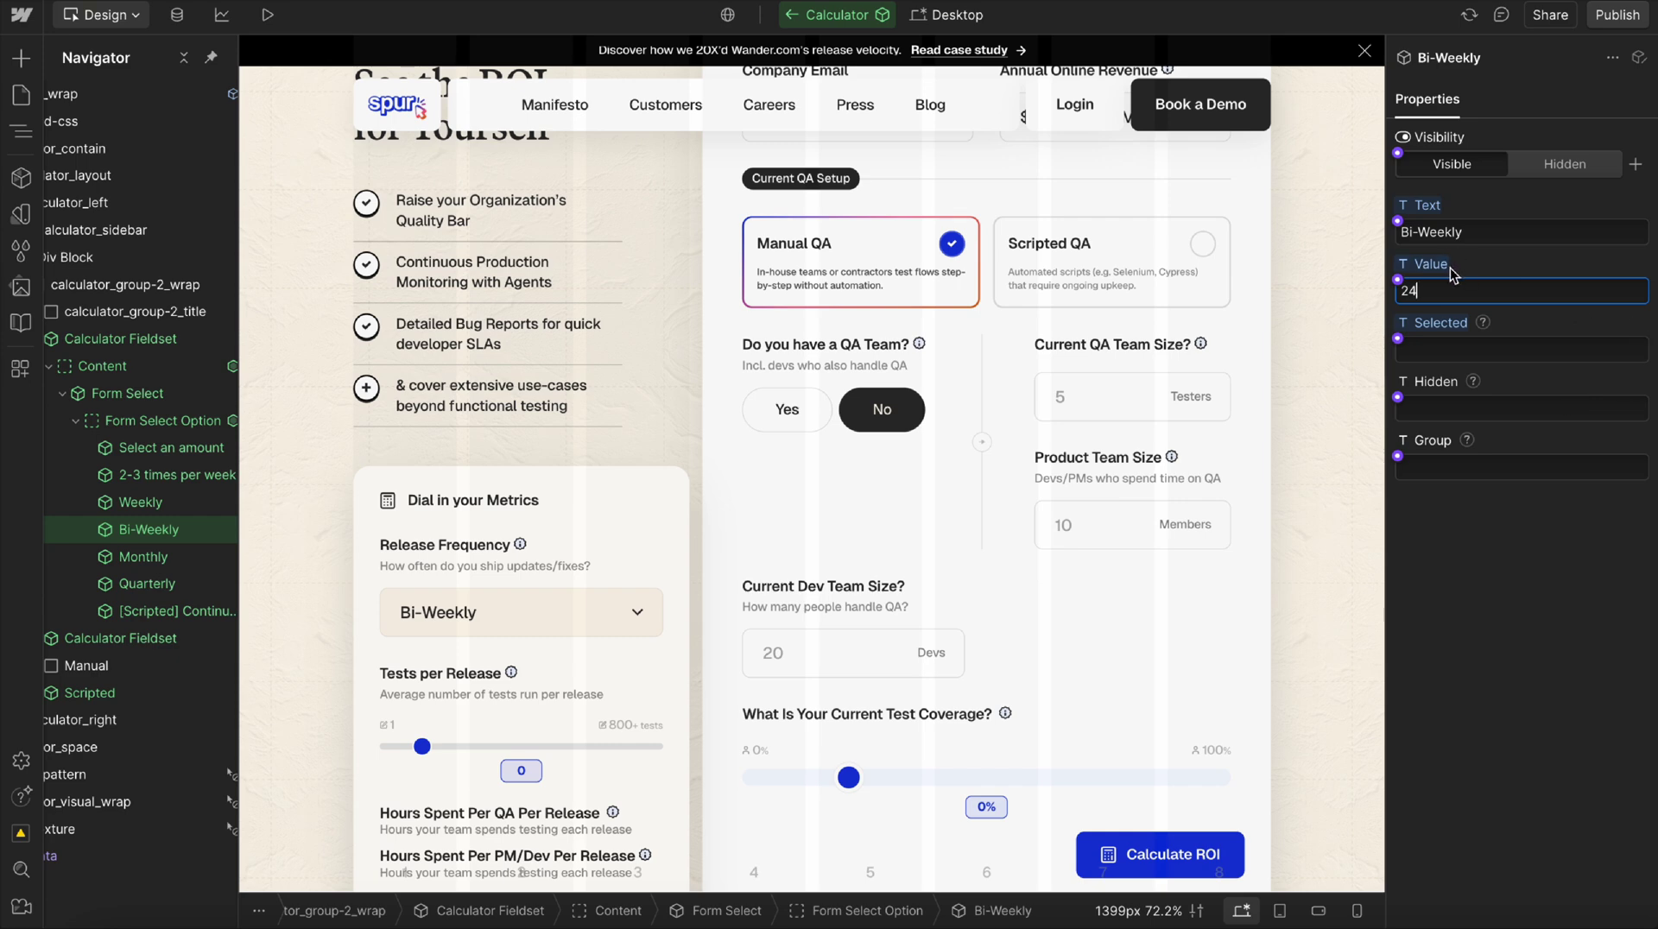
{"action": "left_click", "coordinate": [170, 614]}
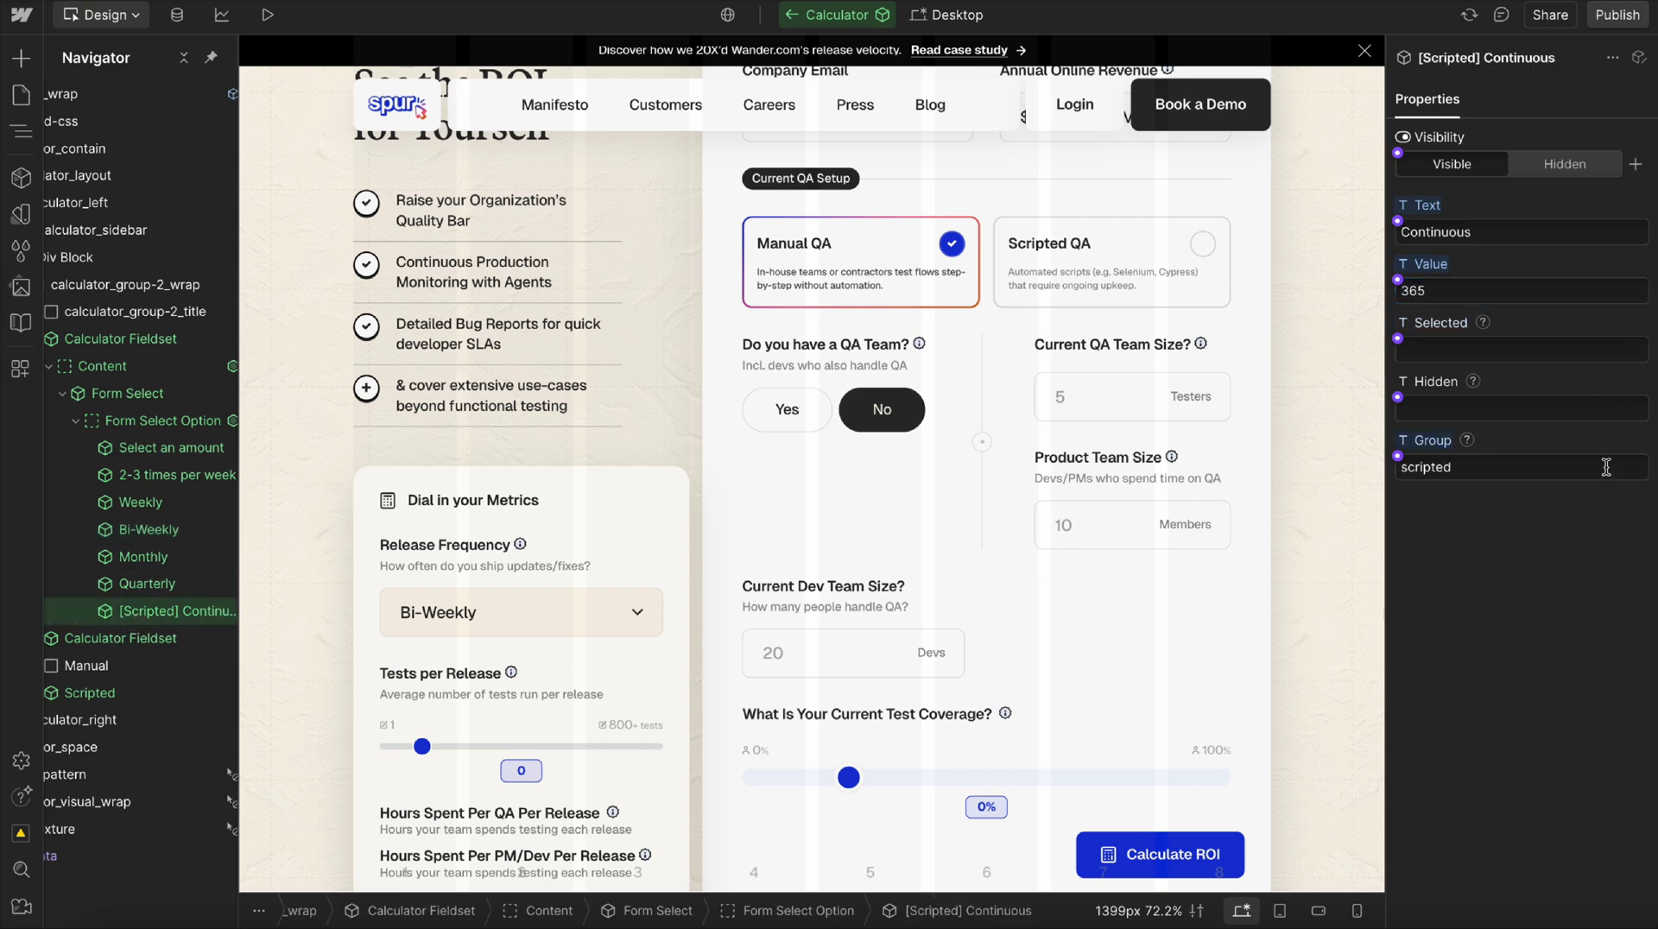
{"action": "left_click", "coordinate": [1495, 473]}
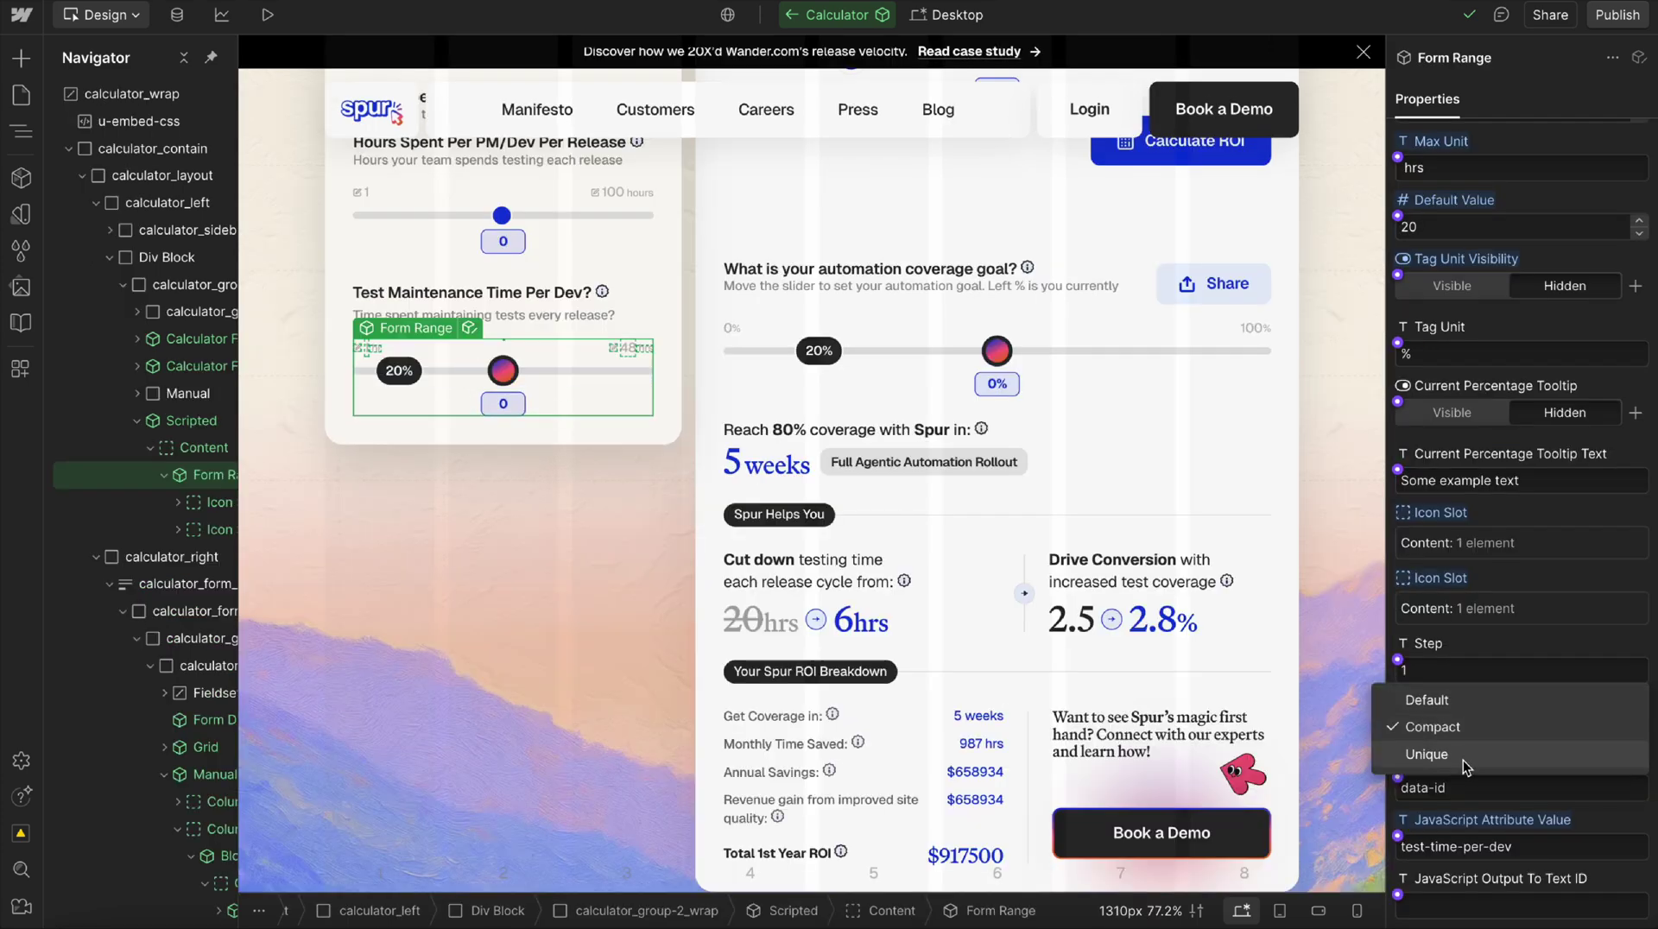
- Keep the Test Maintenance slider Compact and inspect Form Range's wrapper, input and 100% label
{"action": "left_click", "coordinate": [1517, 651]}
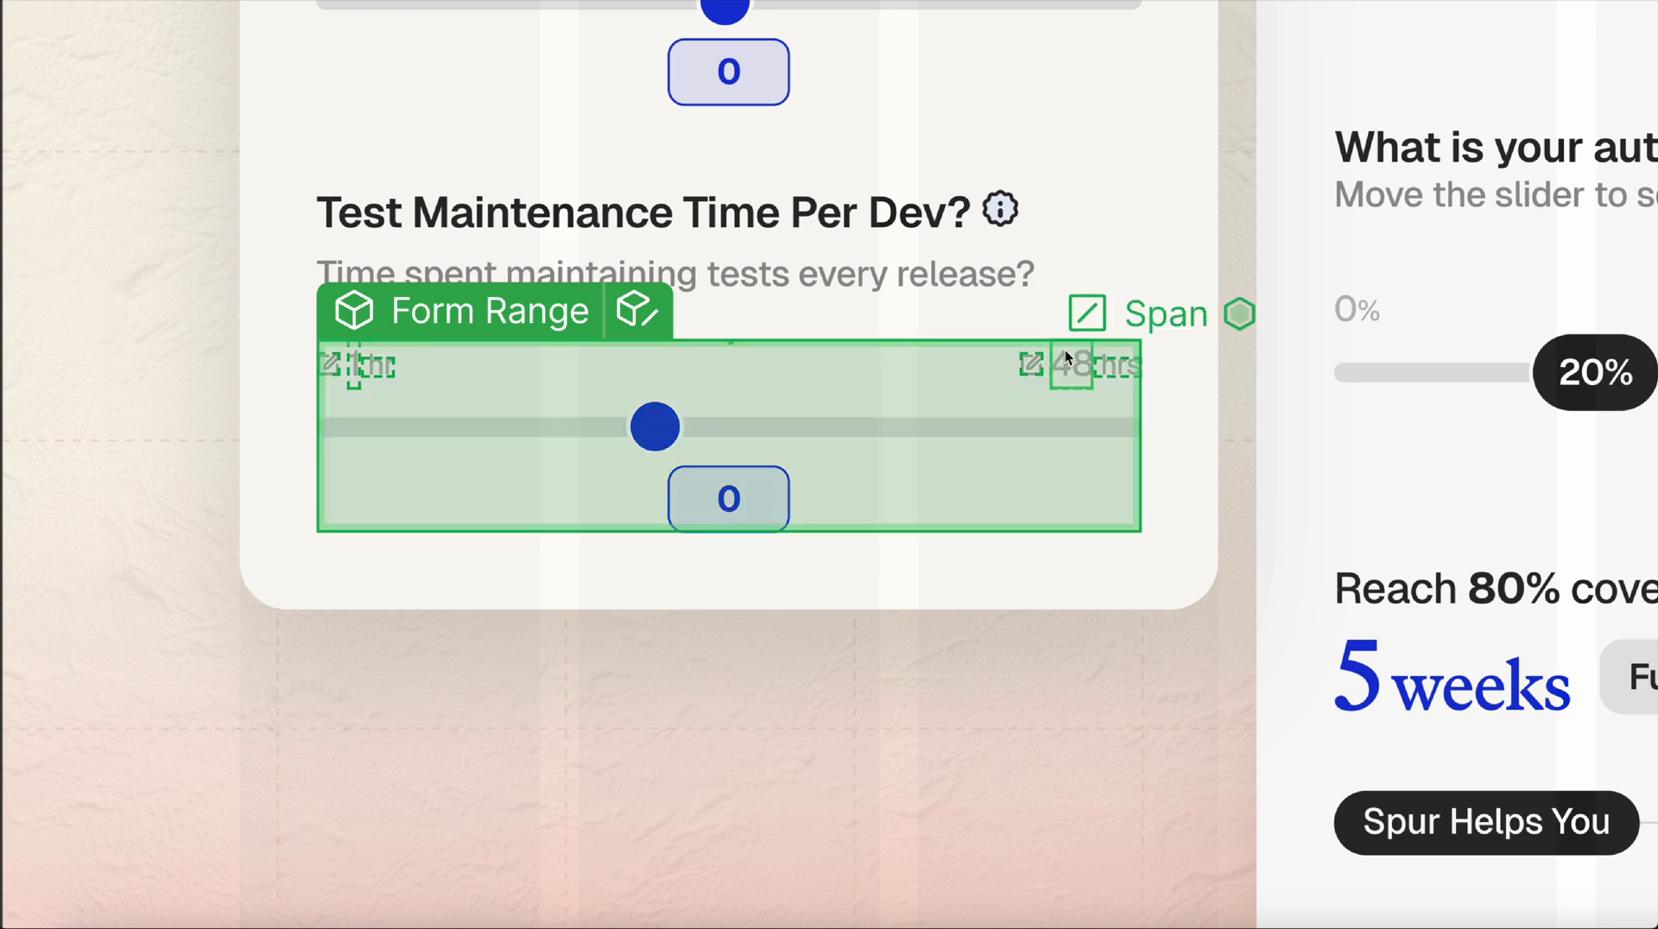
{"action": "left_click", "coordinate": [867, 428]}
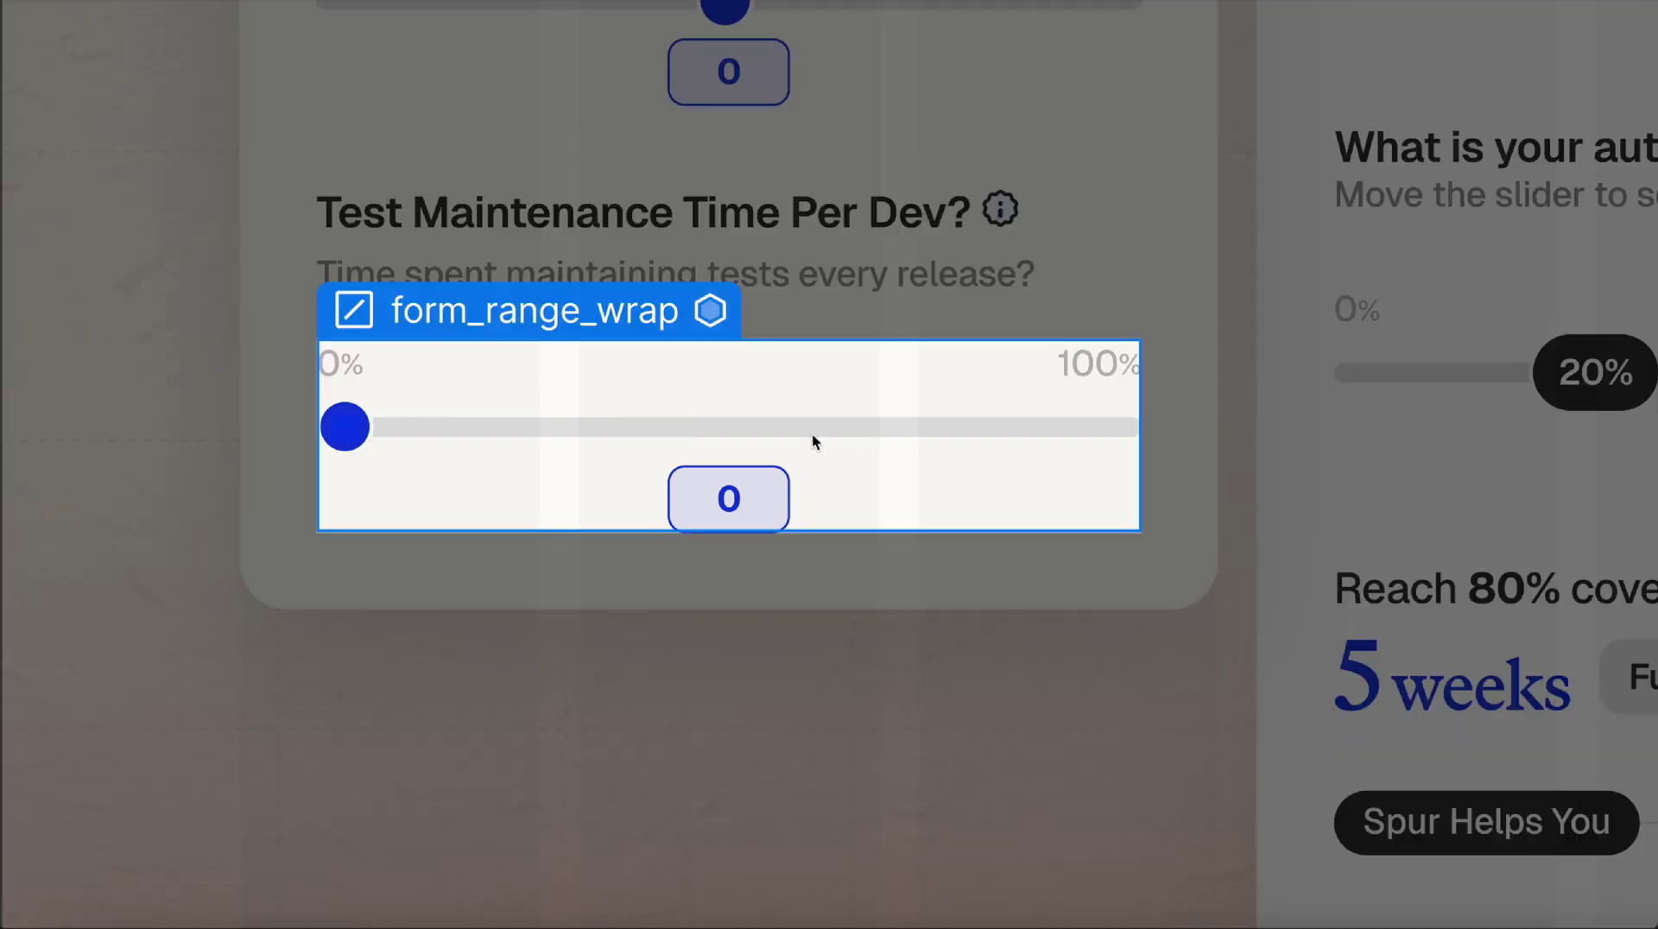
{"action": "left_click", "coordinate": [702, 424]}
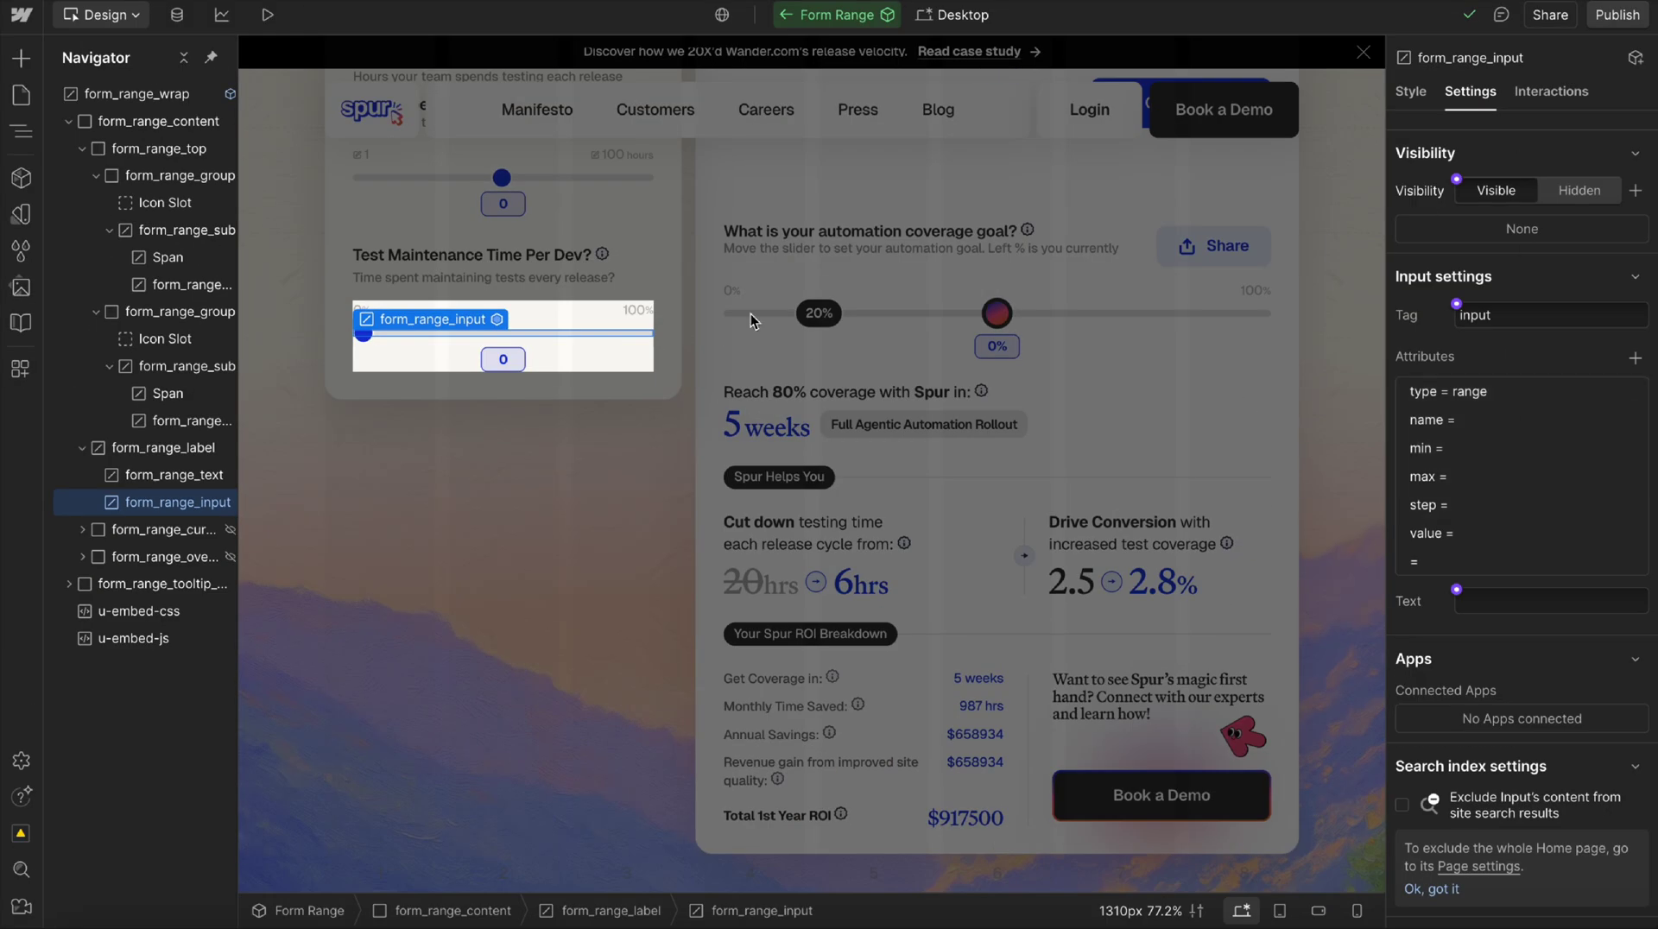
{"action": "left_click", "coordinate": [633, 311]}
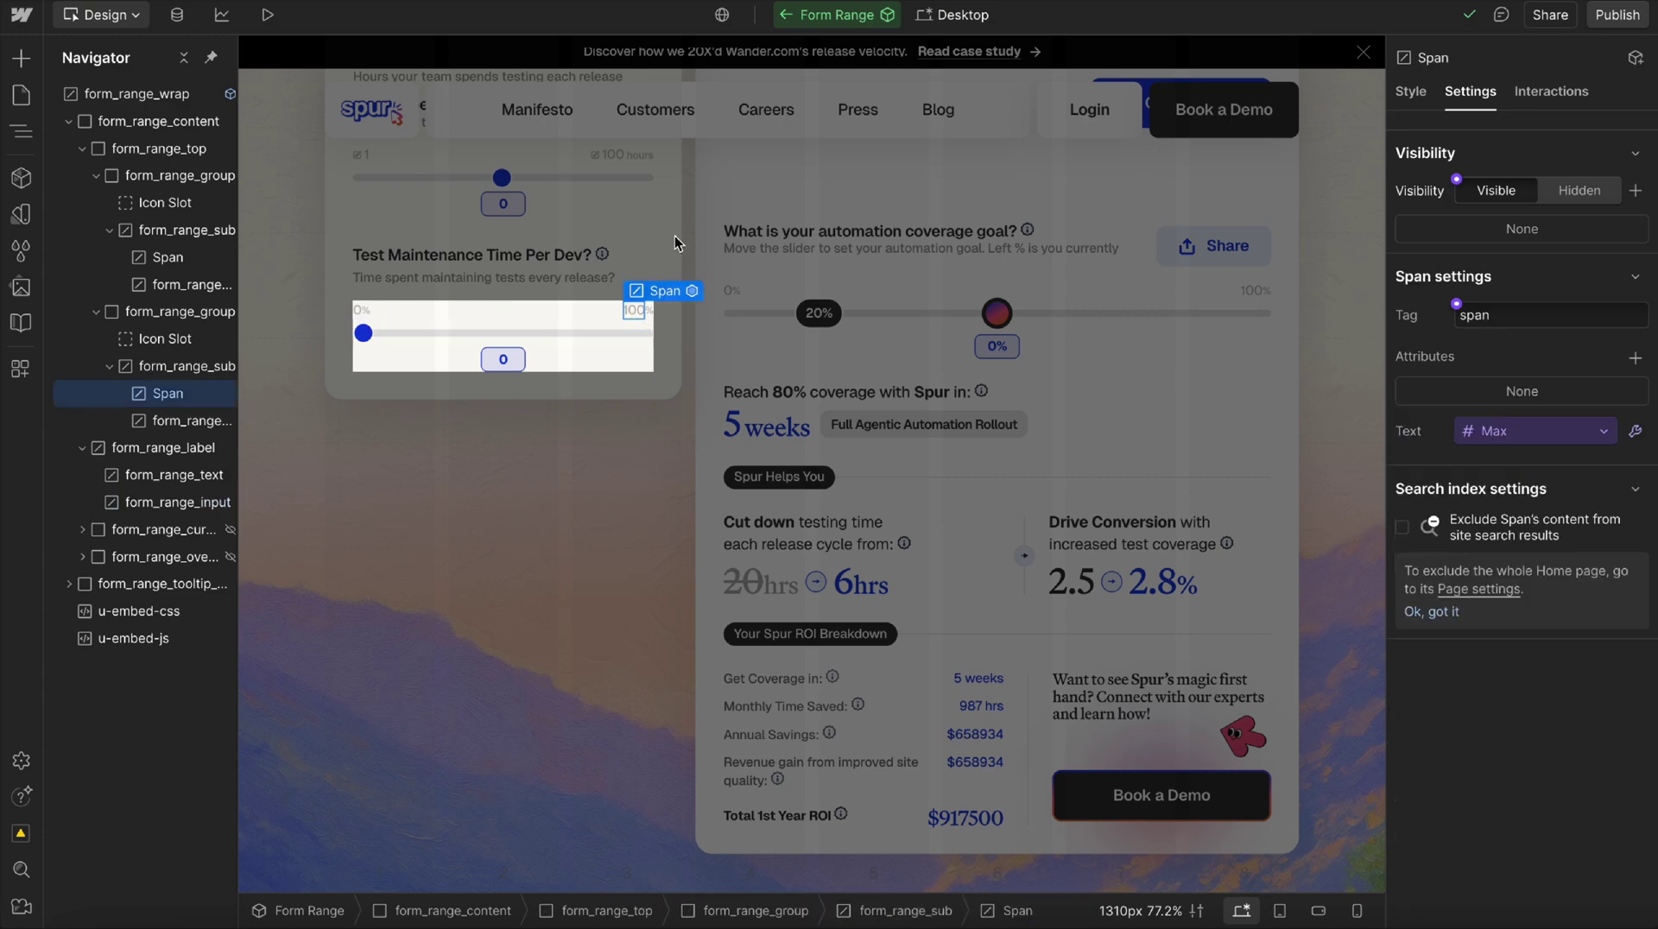
{"action": "left_click", "coordinate": [630, 246]}
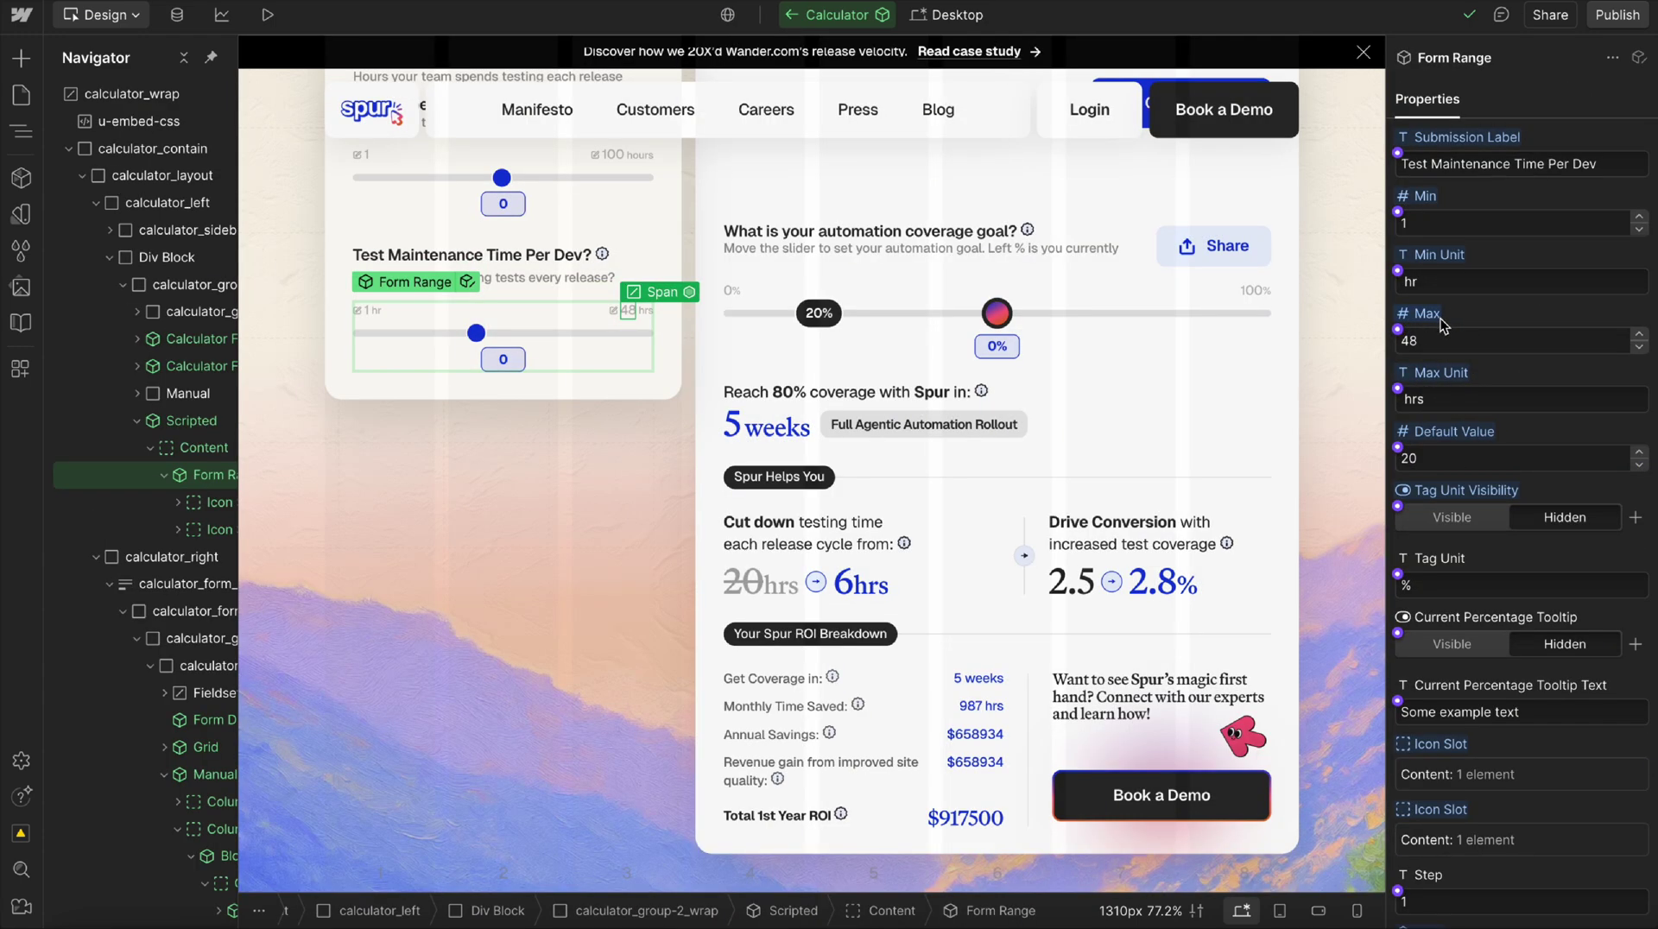
- Reopen the Form Range component to check its max label and range input attributes
{"action": "left_click", "coordinate": [464, 286]}
{"action": "left_click", "coordinate": [631, 309]}
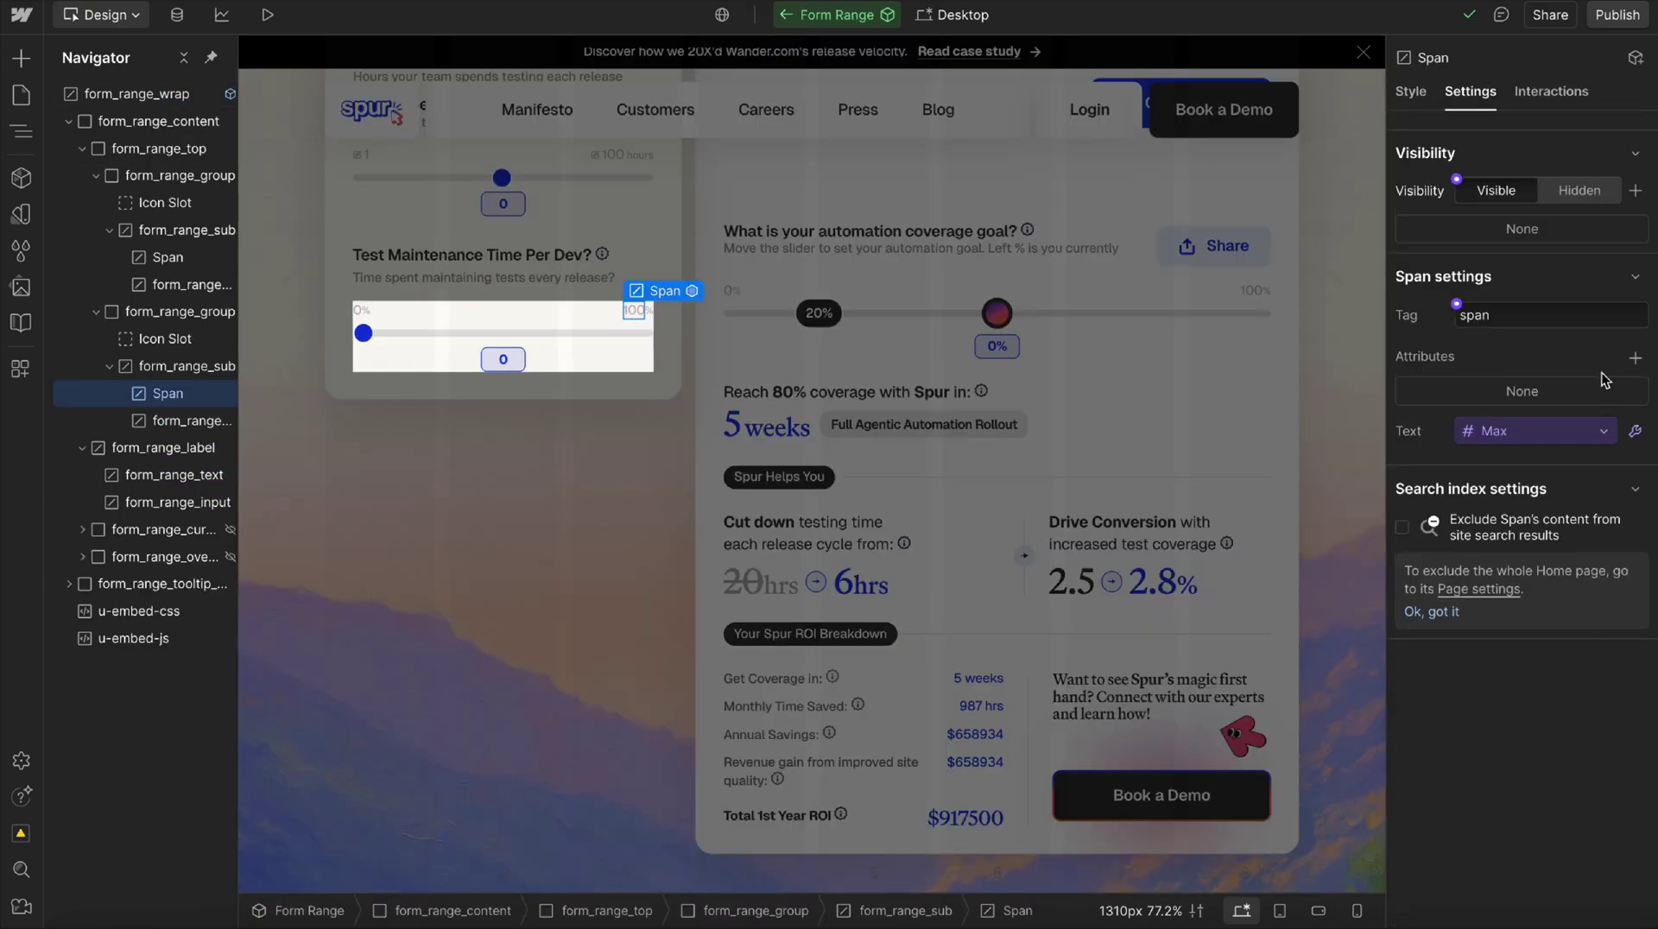
{"action": "left_click", "coordinate": [626, 335]}
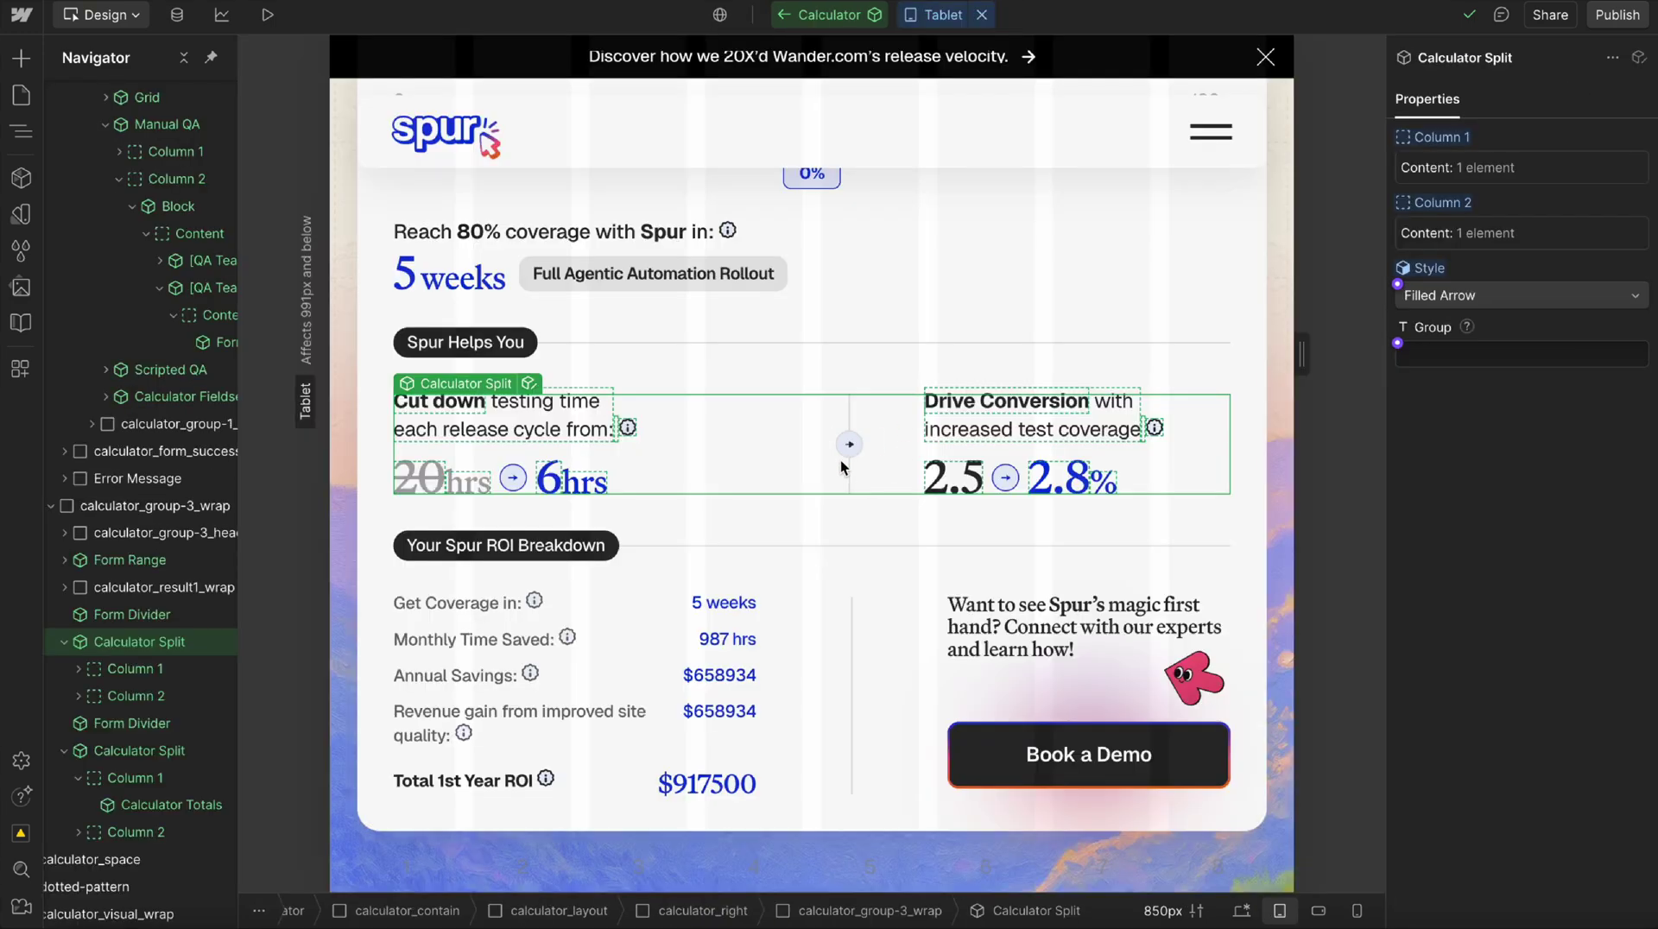
{"action": "left_click", "coordinate": [1454, 296]}
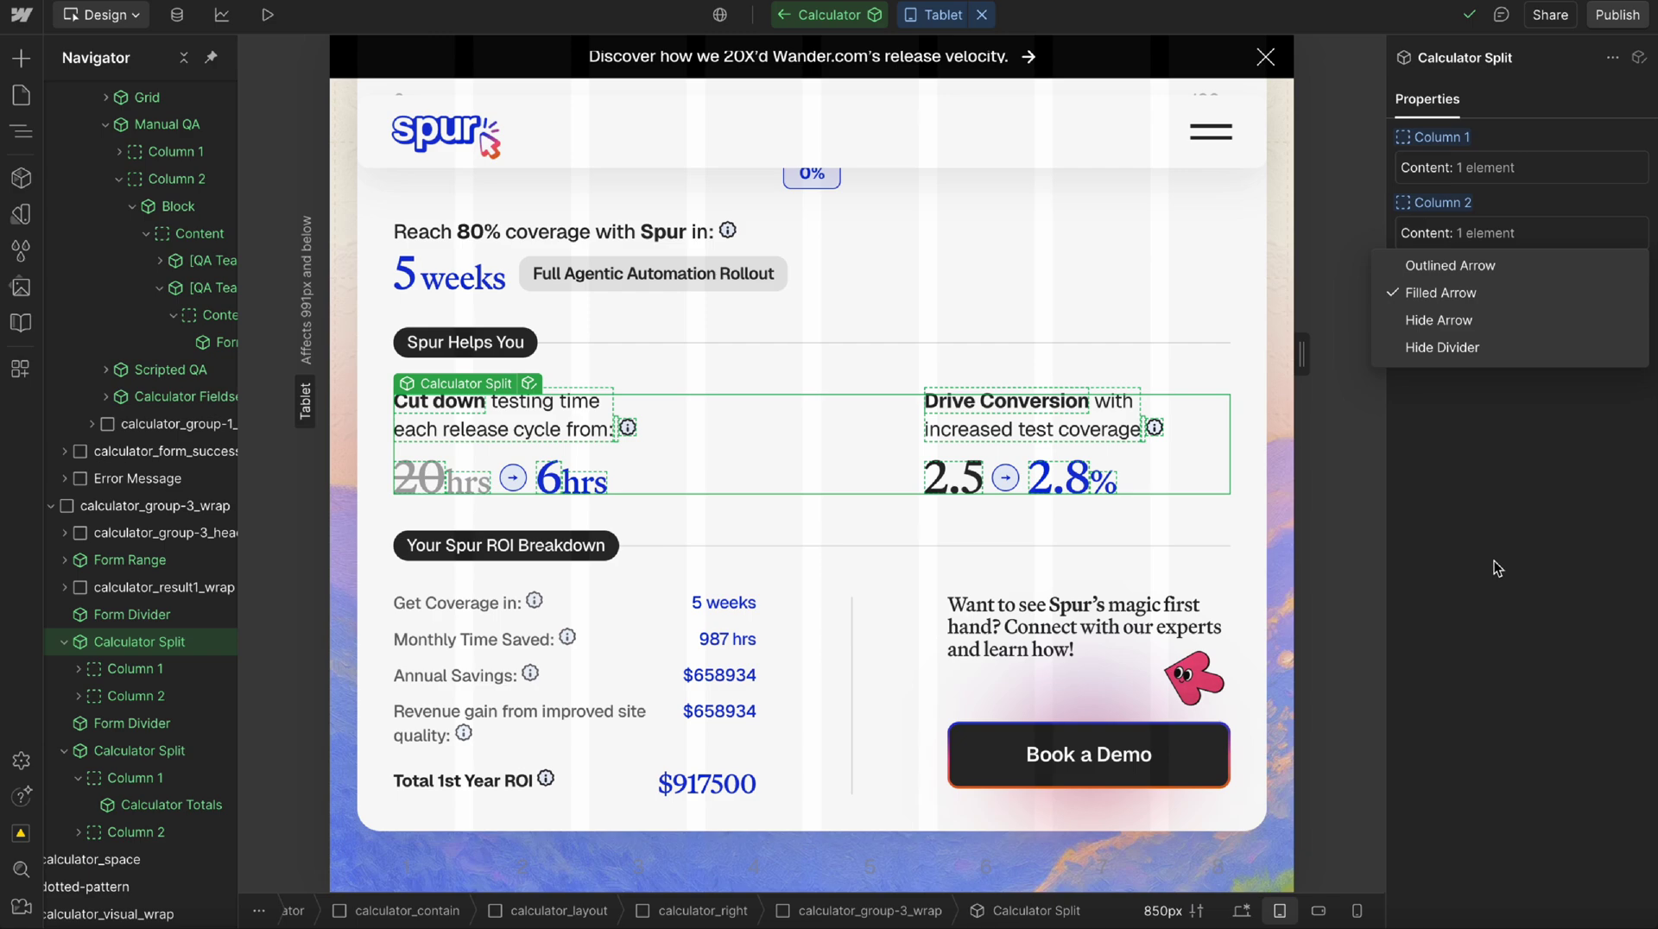
{"action": "left_click", "coordinate": [845, 430]}
{"action": "scroll", "coordinate": [831, 515], "scroll_direction": "up", "scroll_amount": 1}
{"action": "scroll", "coordinate": [832, 515], "scroll_direction": "up", "scroll_amount": 15}
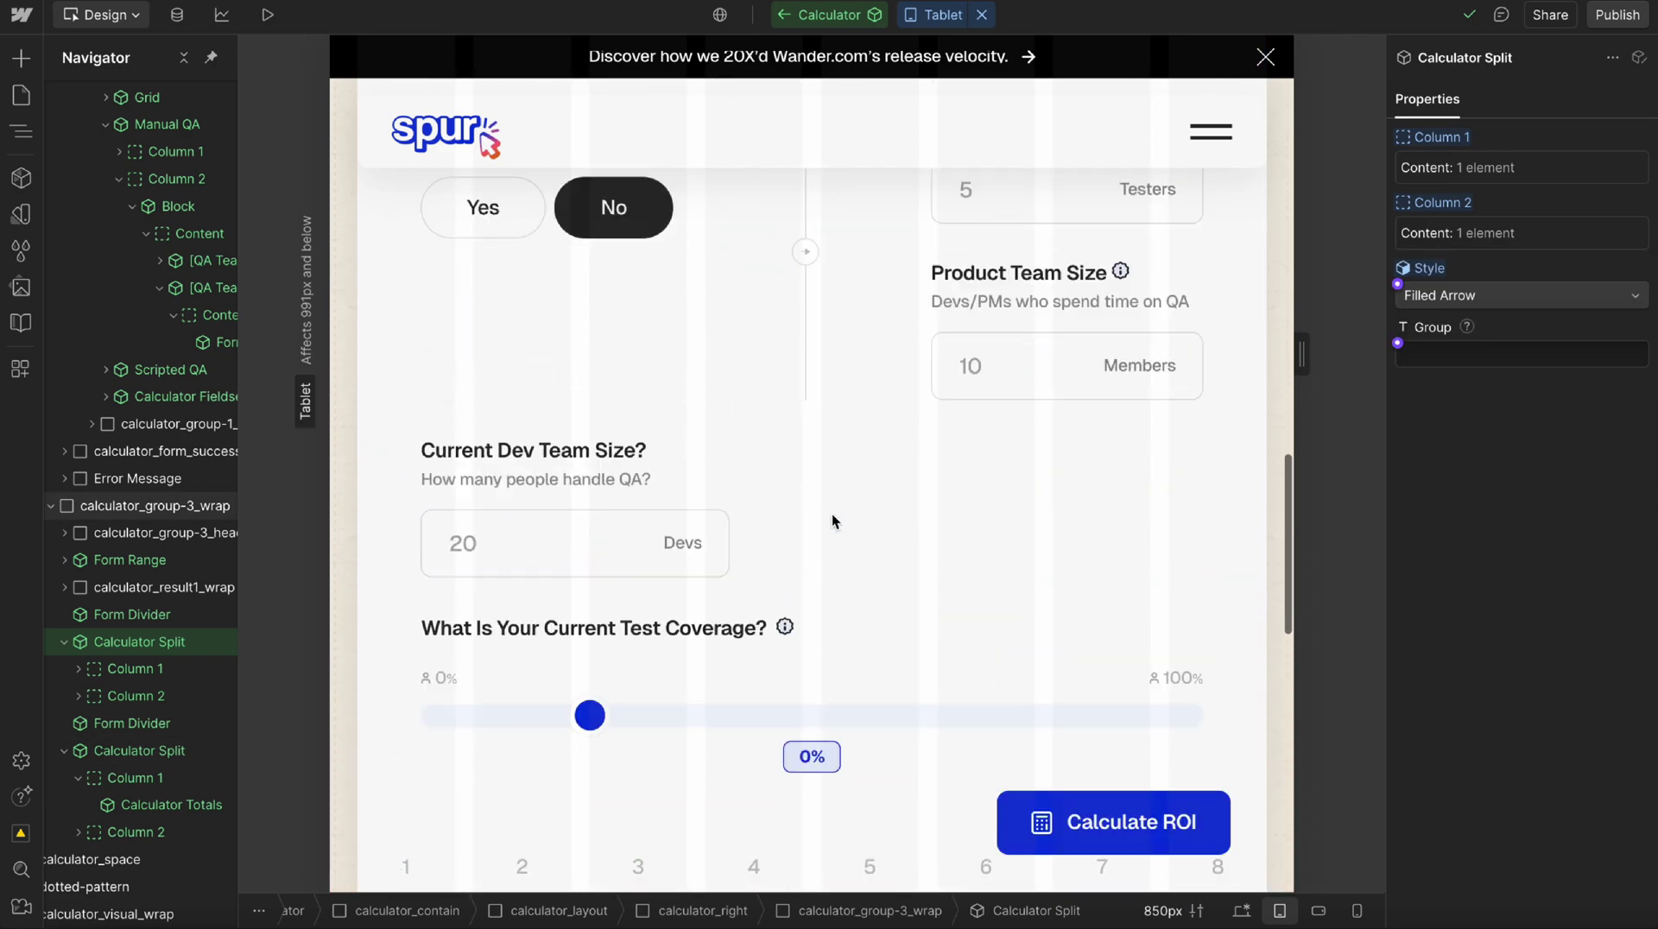
{"action": "scroll", "coordinate": [933, 719], "scroll_direction": "down", "scroll_amount": 10}
{"action": "scroll", "coordinate": [863, 673], "scroll_direction": "up", "scroll_amount": 3}
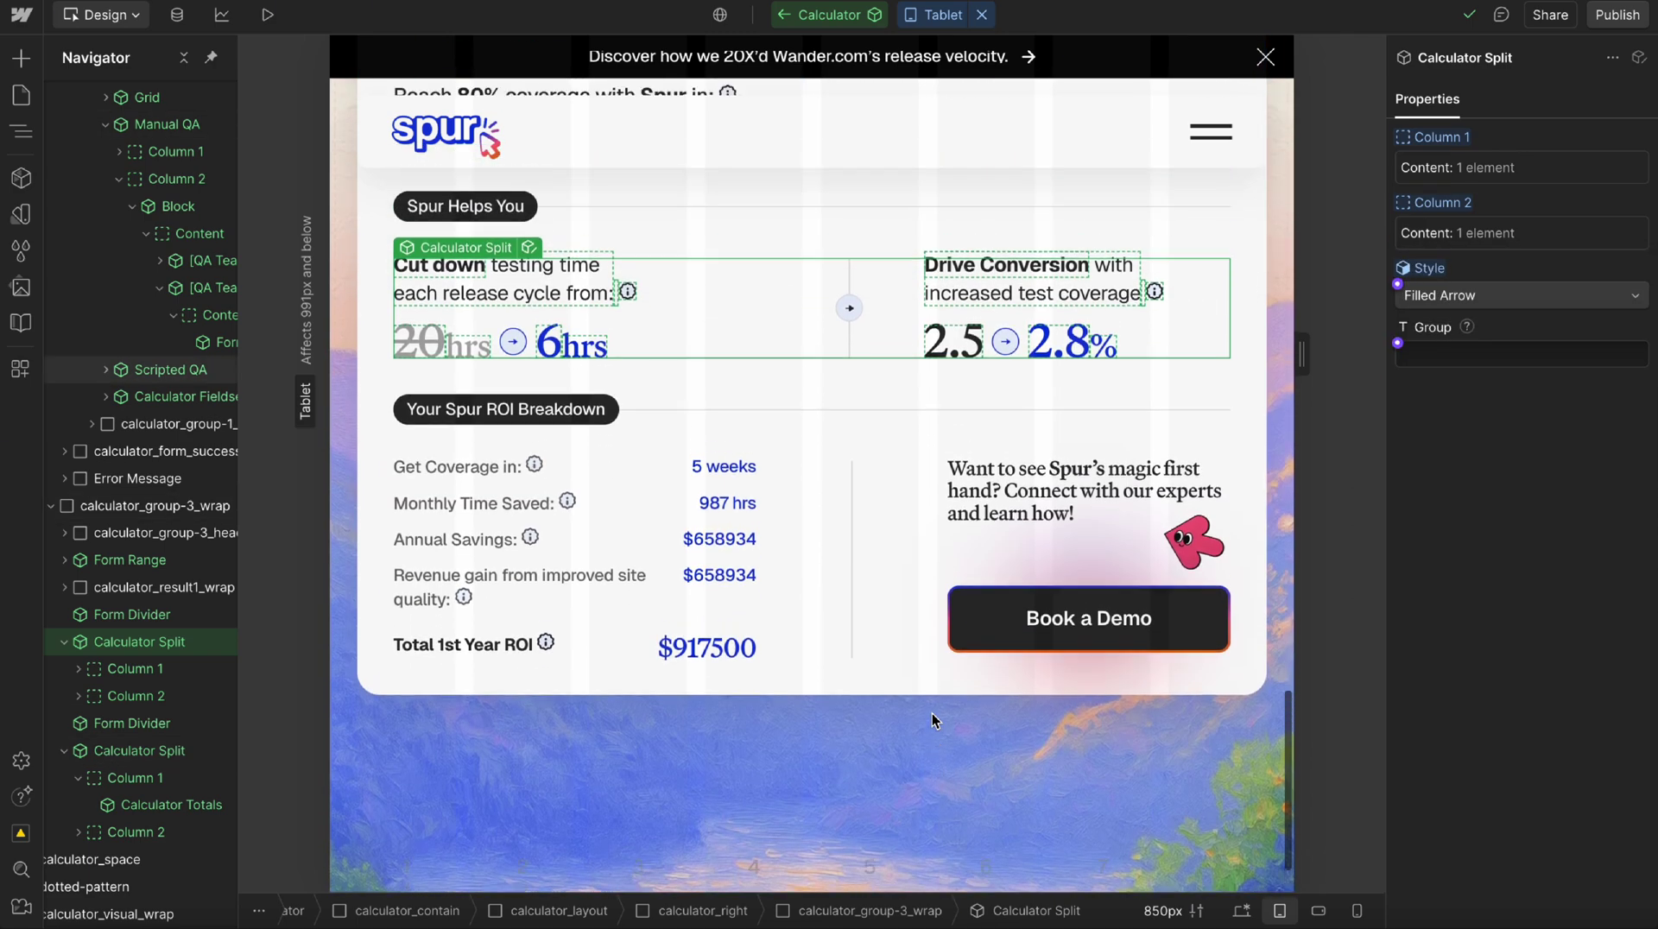
{"action": "left_click", "coordinate": [152, 700]}
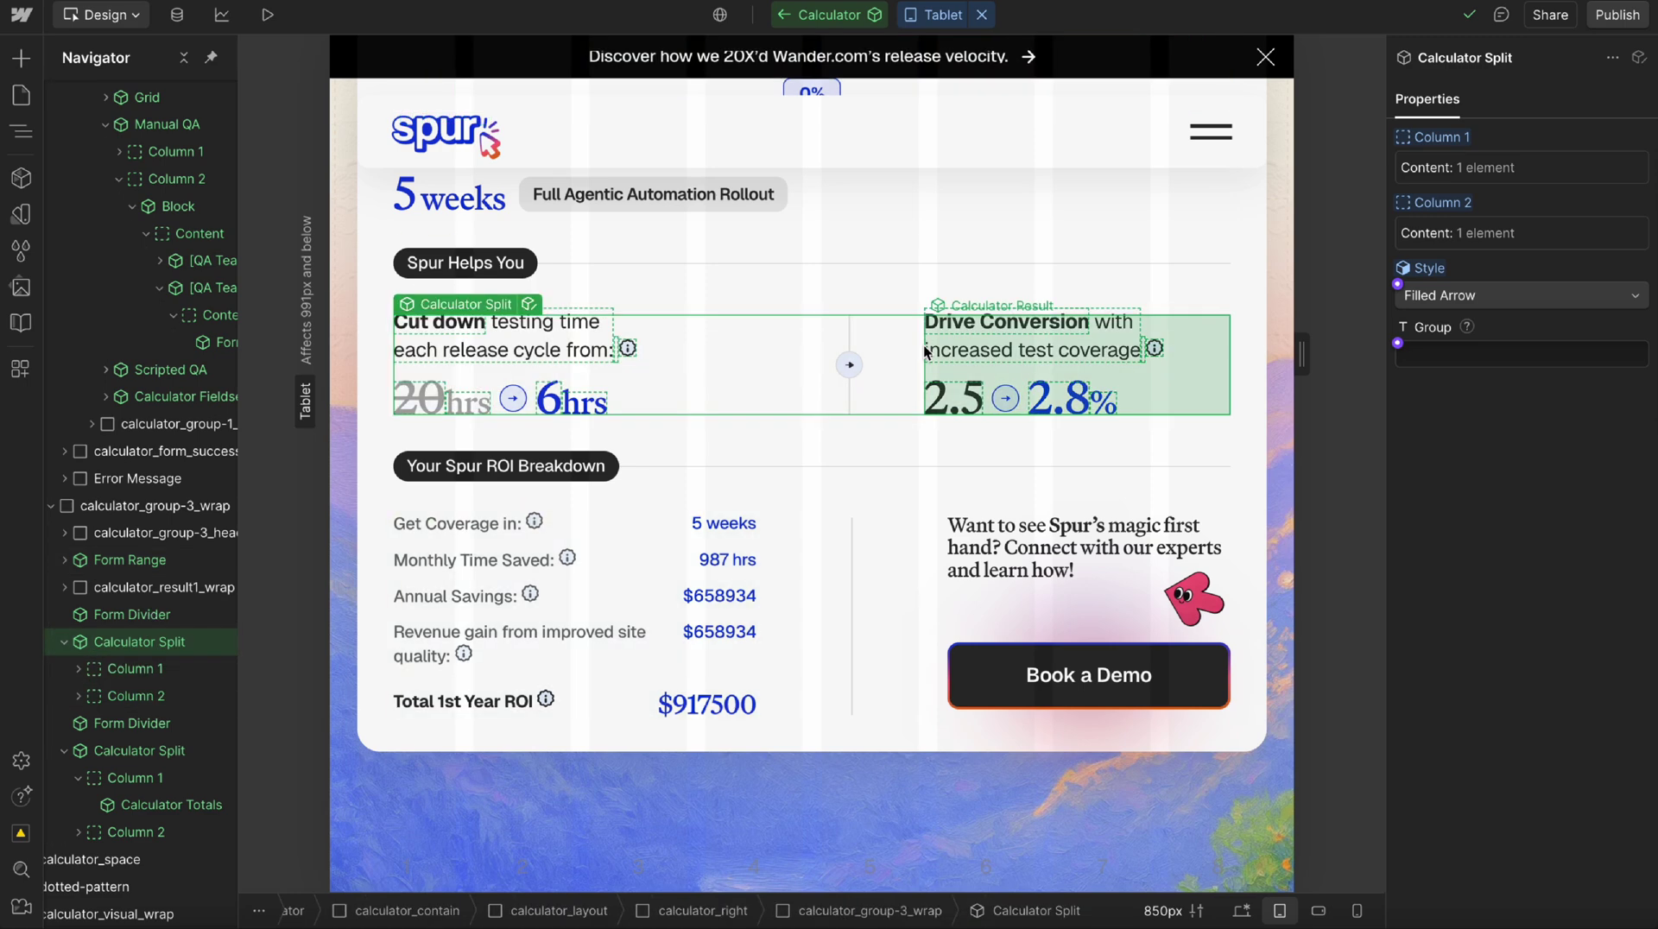
{"action": "left_click", "coordinate": [536, 304]}
{"action": "left_click", "coordinate": [530, 304]}
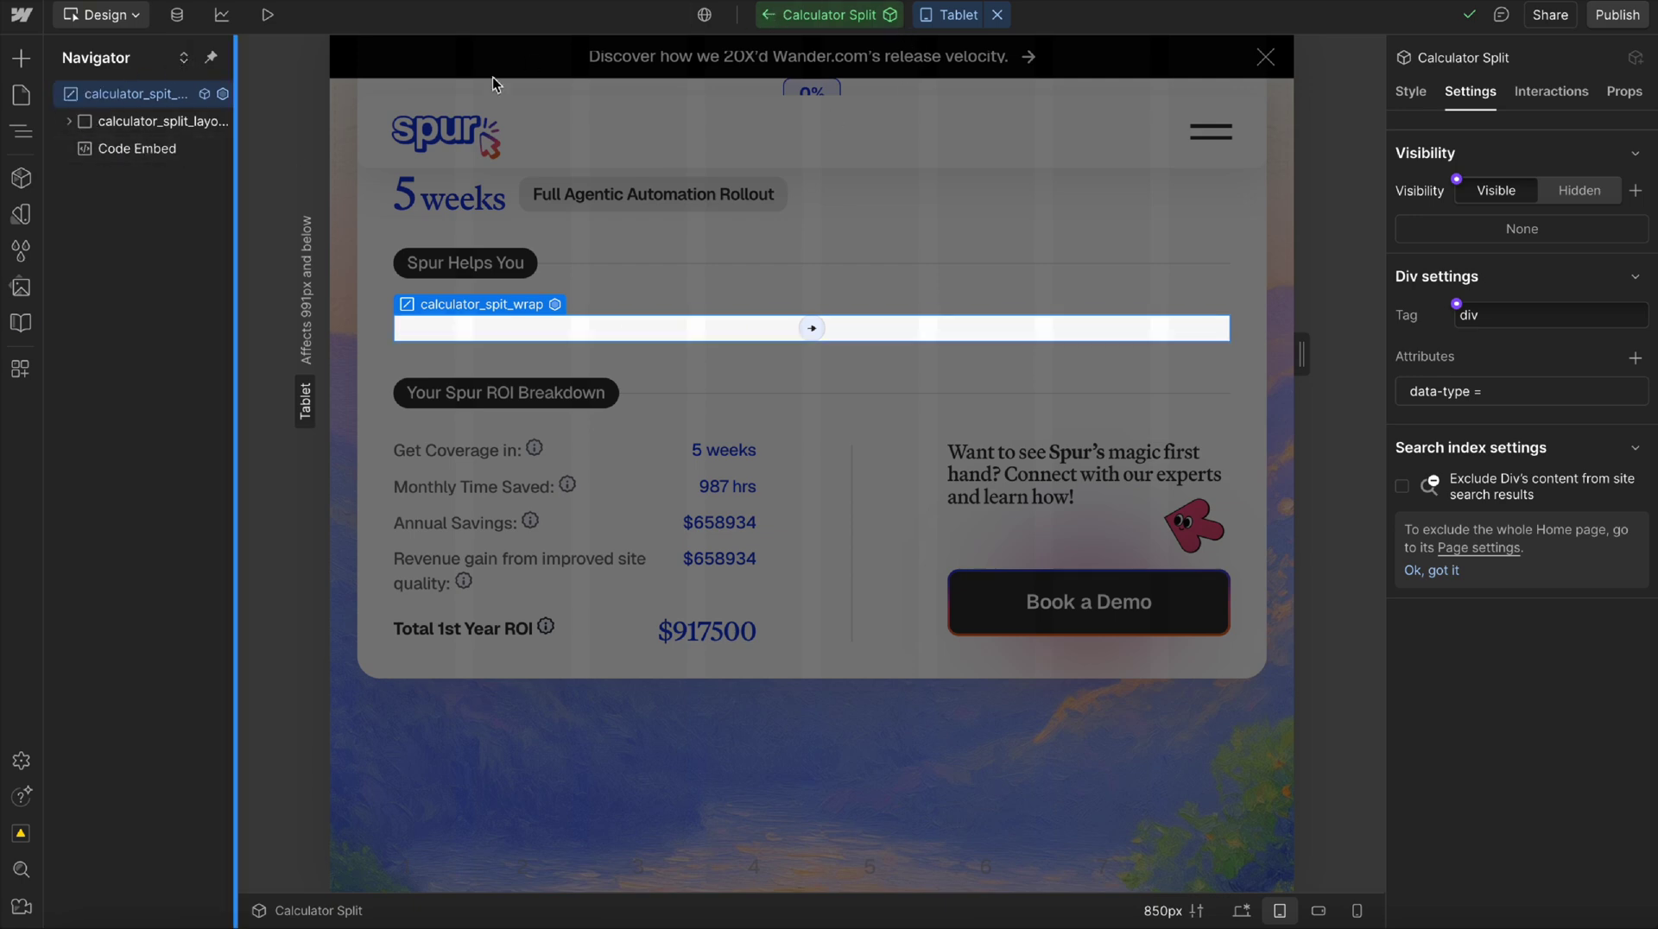
{"action": "left_click", "coordinate": [1411, 91]}
{"action": "scroll", "coordinate": [1526, 758], "scroll_direction": "down", "scroll_amount": 15}
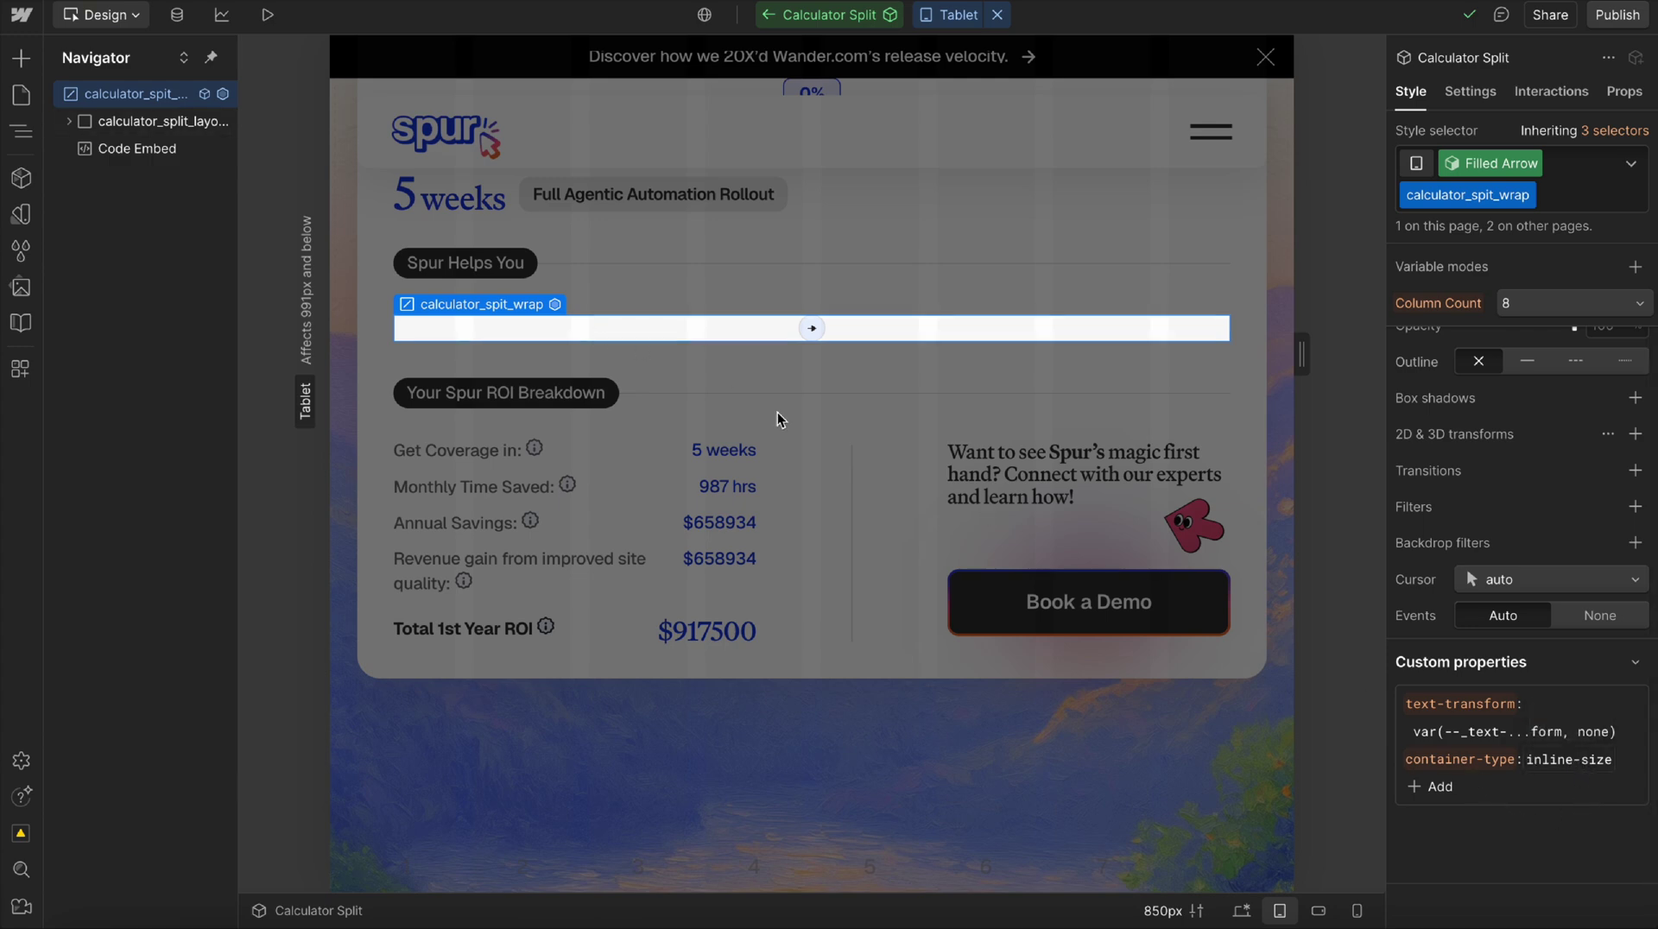
{"action": "key", "text": "Escape"}
- Preview the calculator at mobile portrait width, then go back to desktop
{"action": "left_click", "coordinate": [1357, 910]}
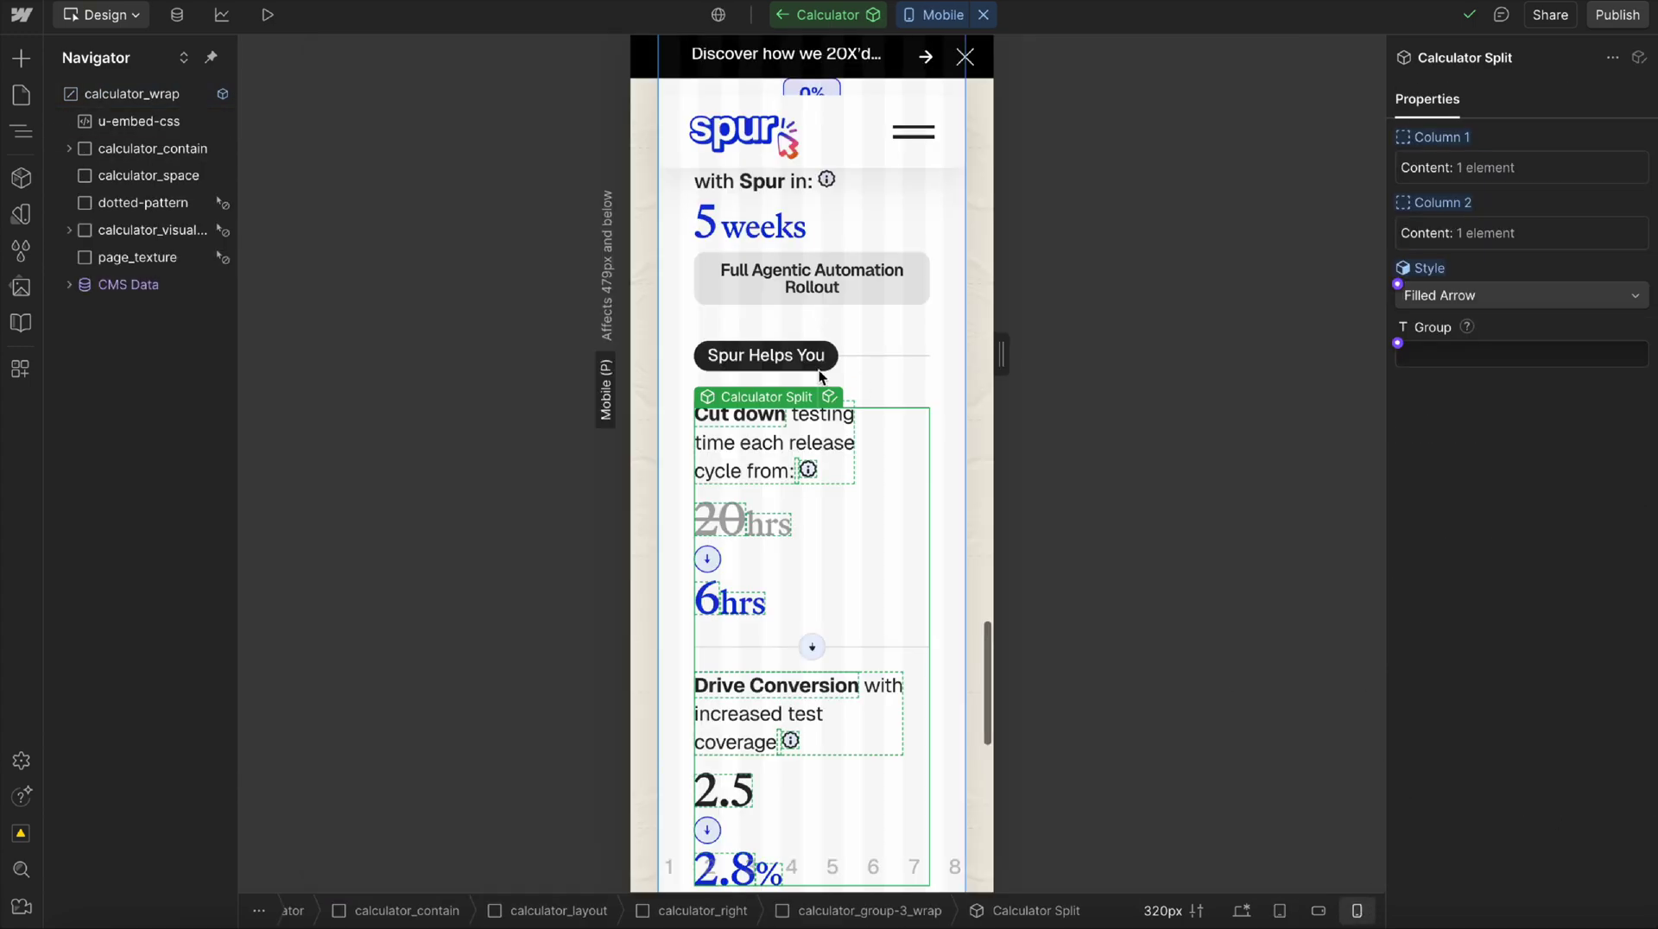
{"action": "scroll", "coordinate": [872, 552], "scroll_direction": "down", "scroll_amount": 5}
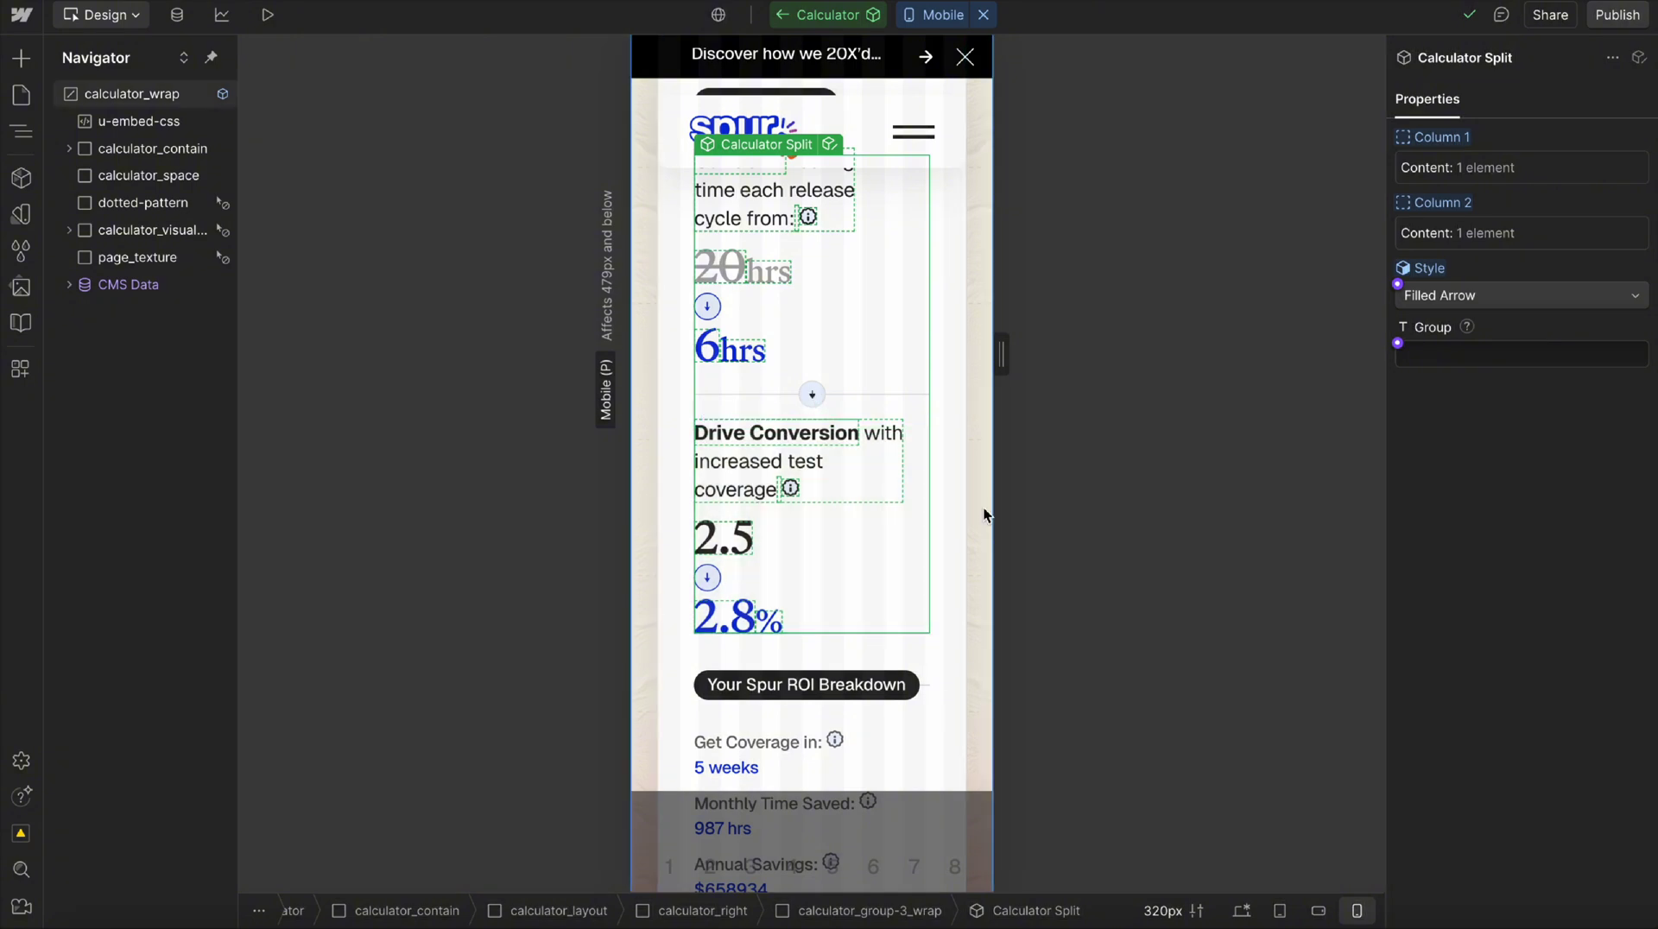
{"action": "left_click", "coordinate": [1242, 911]}
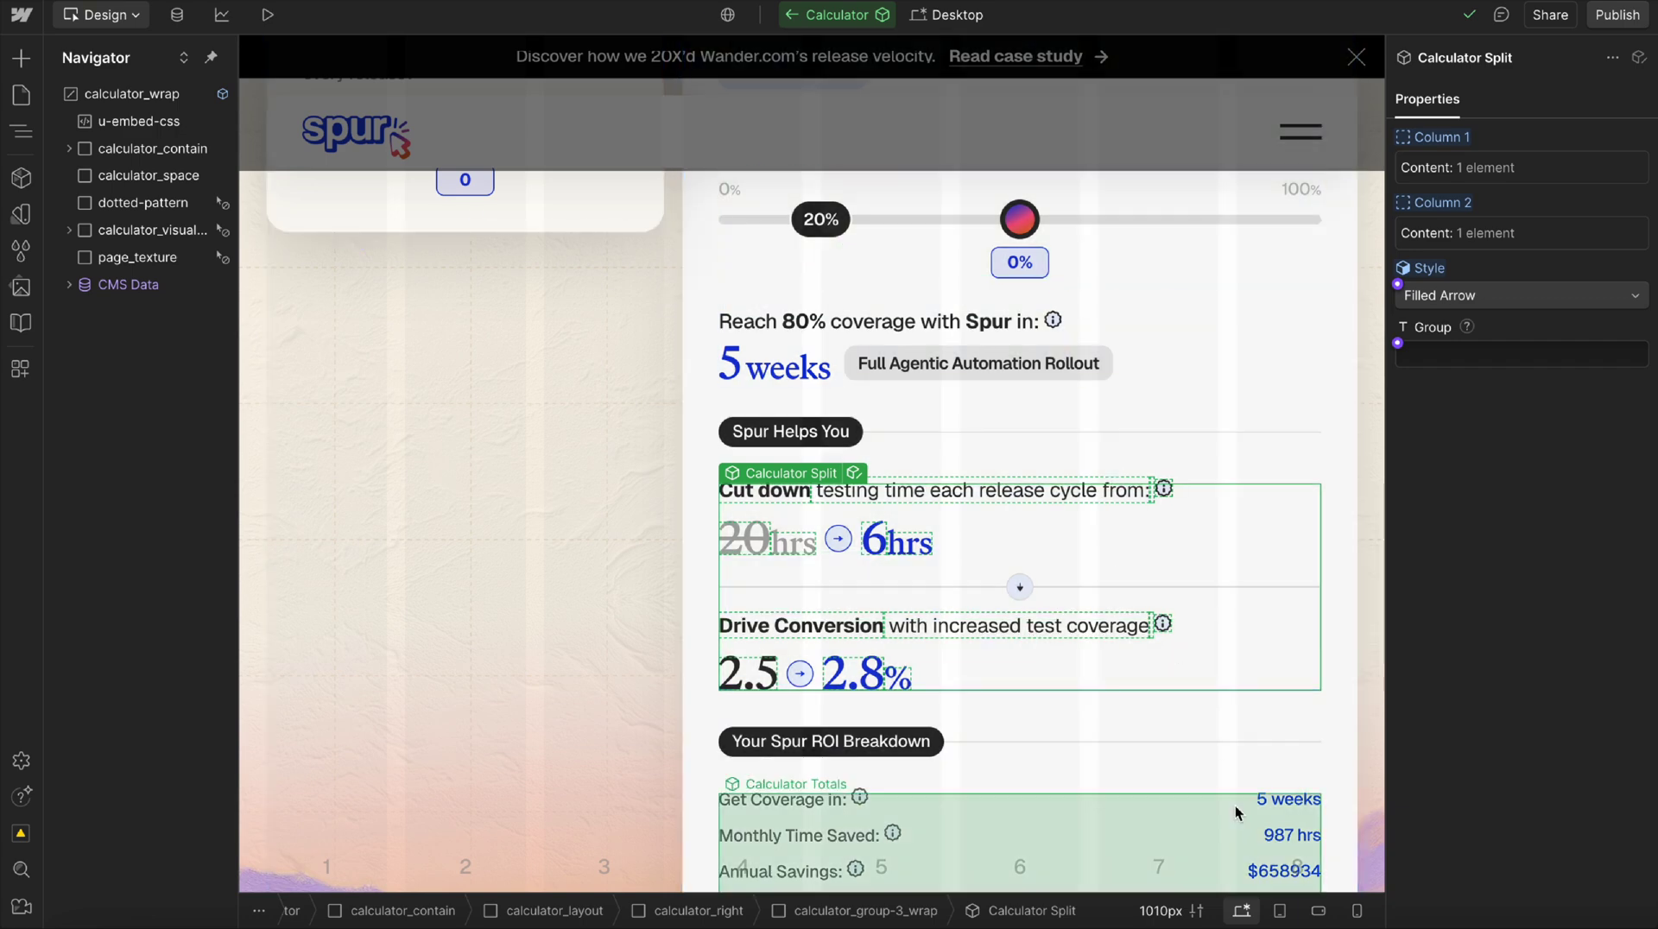
- At the tablet breakpoint, scroll to the ROI breakdown and select Calculator Totals
{"action": "left_click", "coordinate": [1280, 911]}
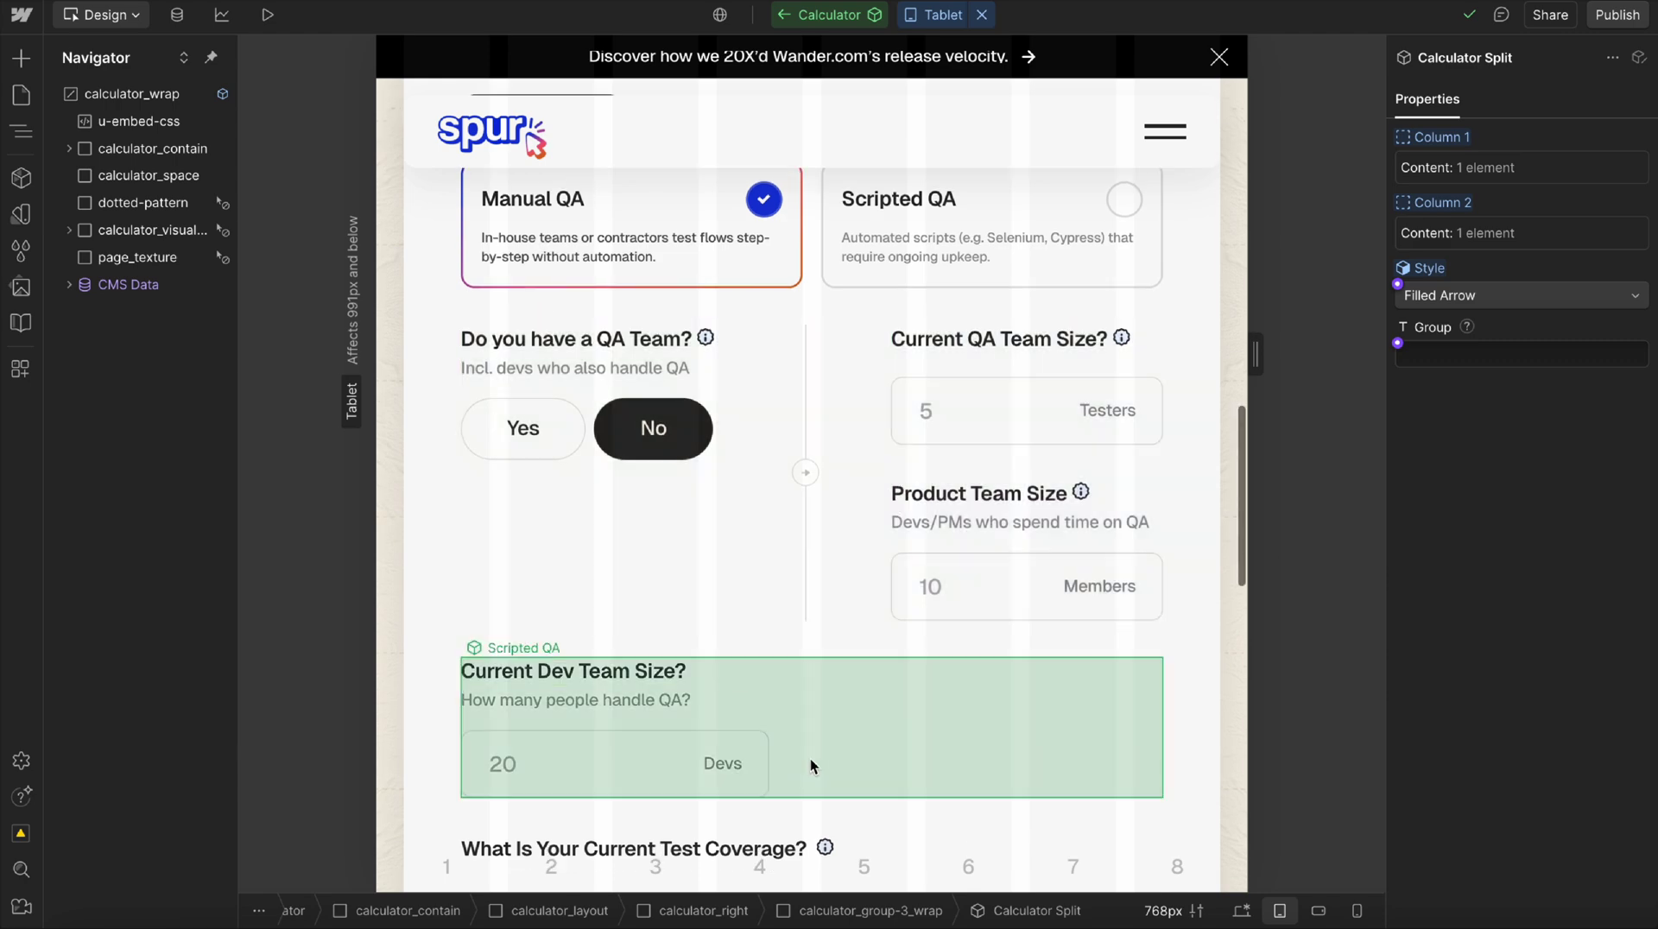
{"action": "scroll", "coordinate": [811, 766], "scroll_direction": "down", "scroll_amount": 12}
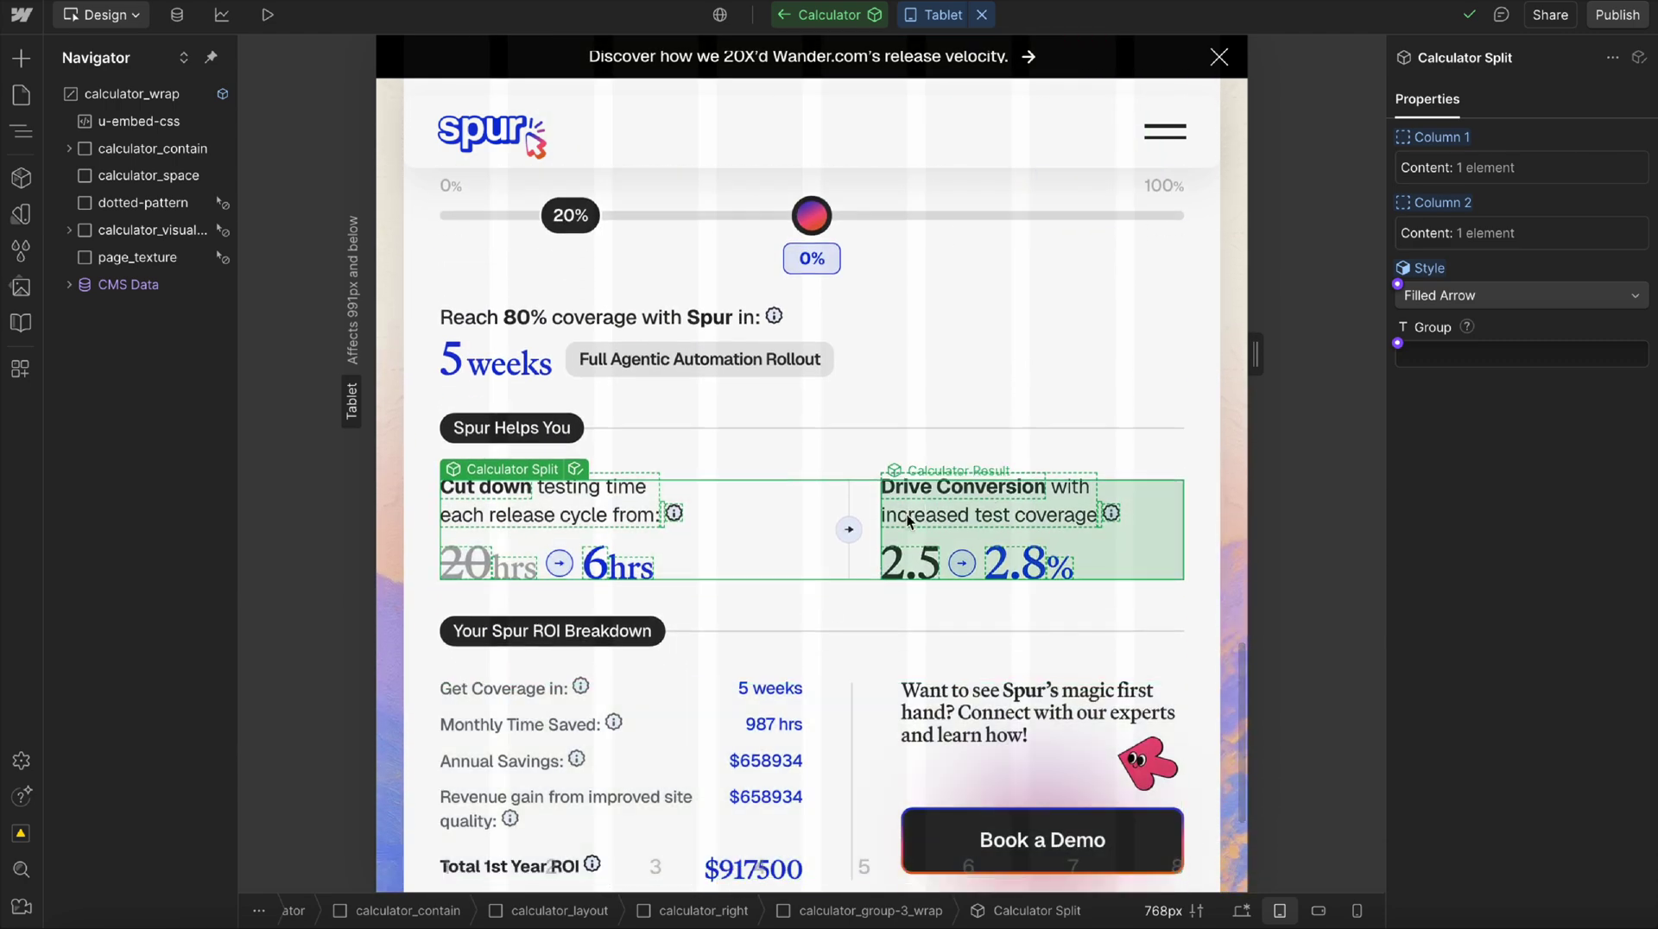
{"action": "scroll", "coordinate": [976, 518], "scroll_direction": "down", "scroll_amount": 2}
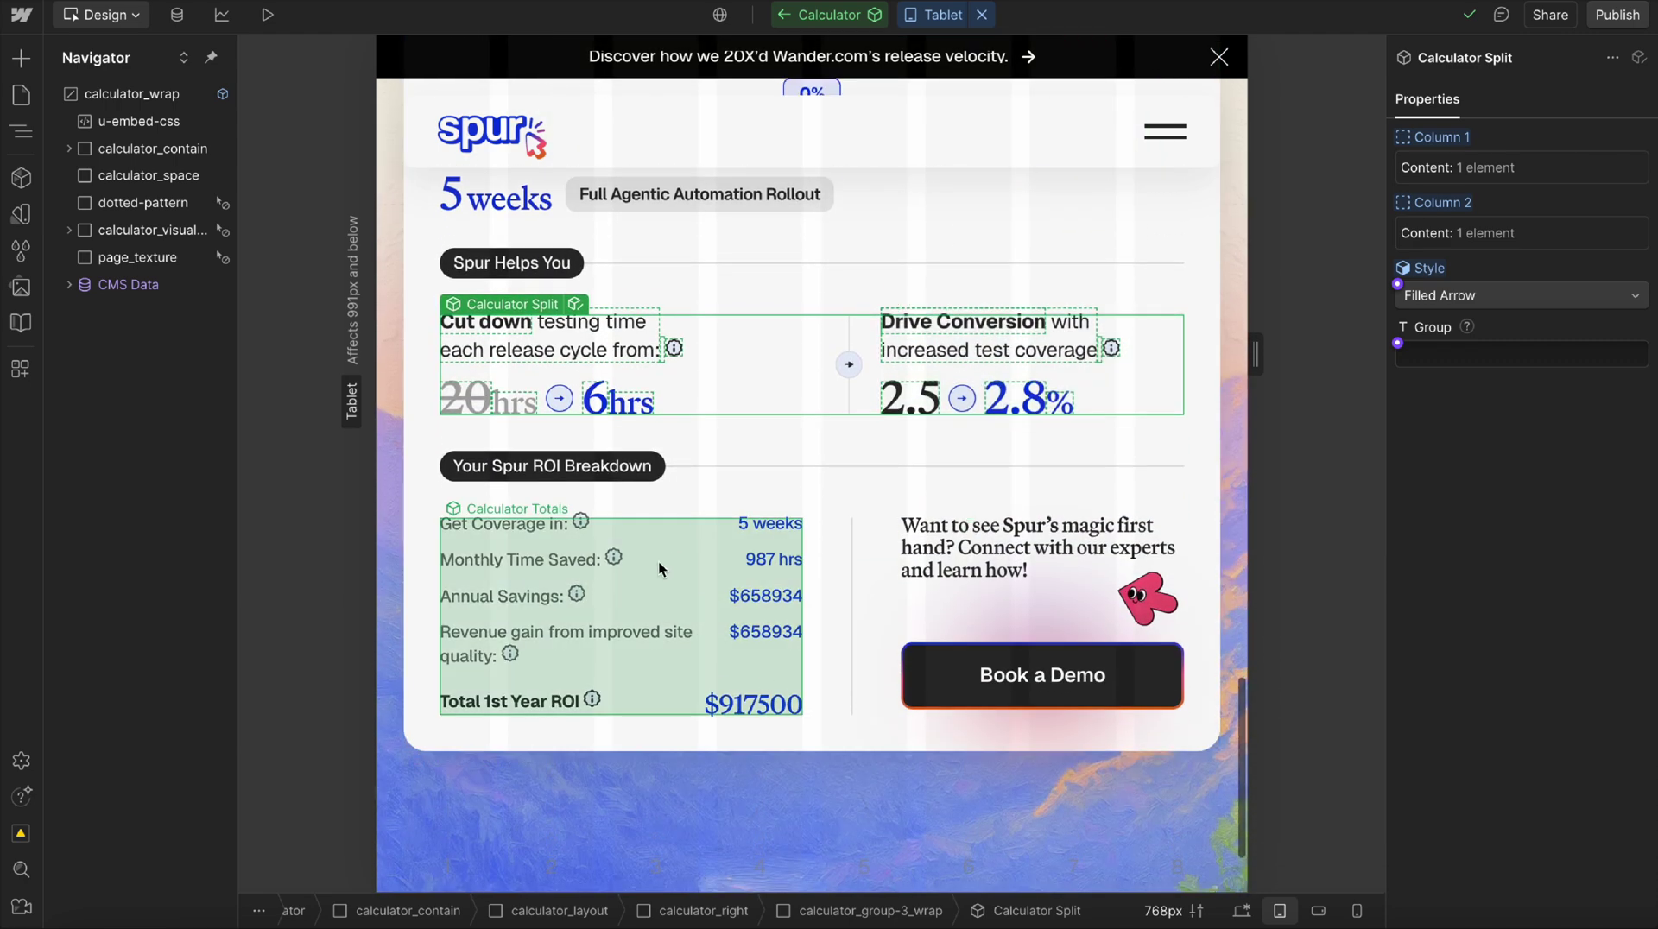
{"action": "left_click", "coordinate": [618, 630]}
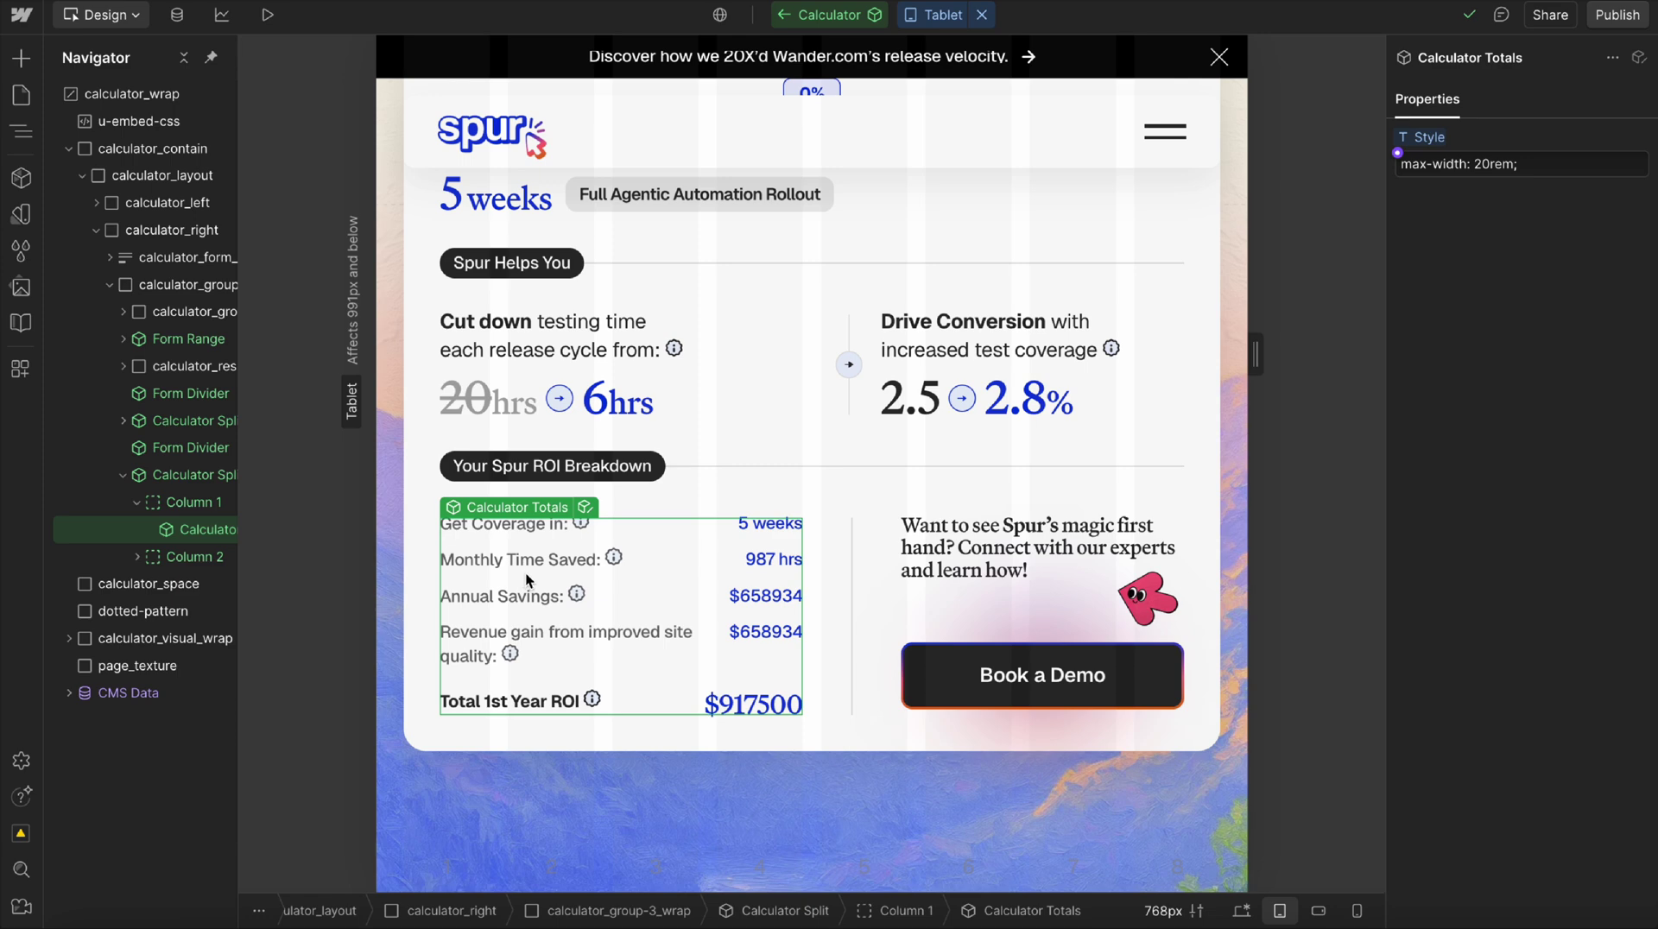
- Inspect the u-embed-css element inside Calculator Totals, then exit component editing
{"action": "left_click", "coordinate": [584, 505]}
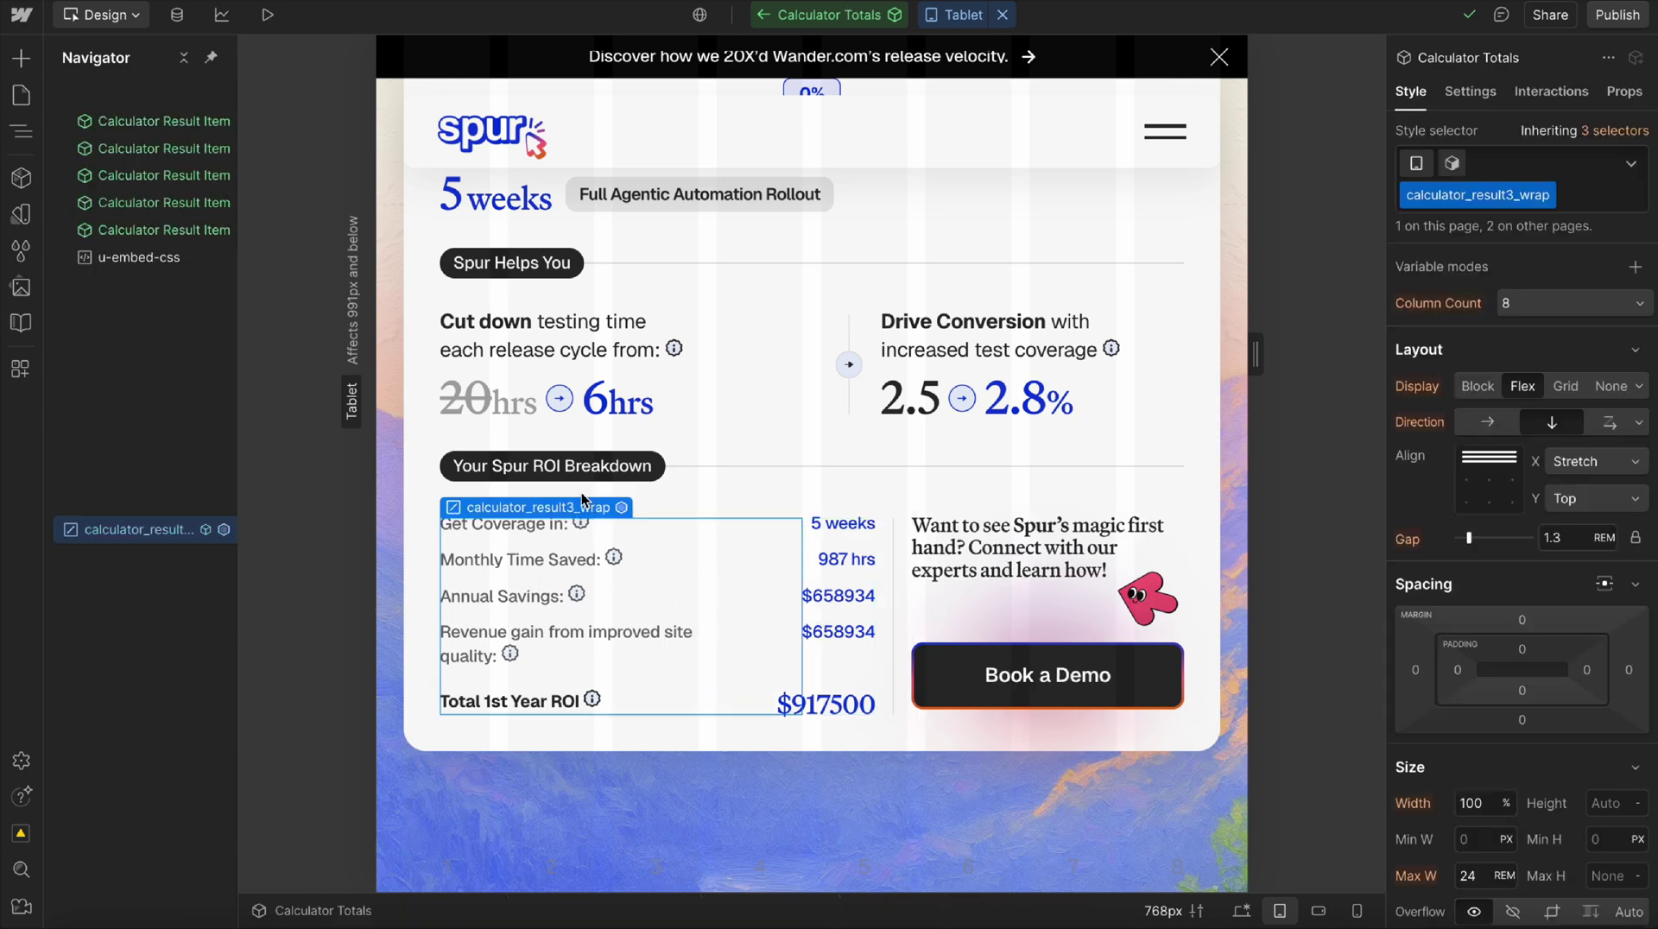
{"action": "left_click", "coordinate": [121, 256]}
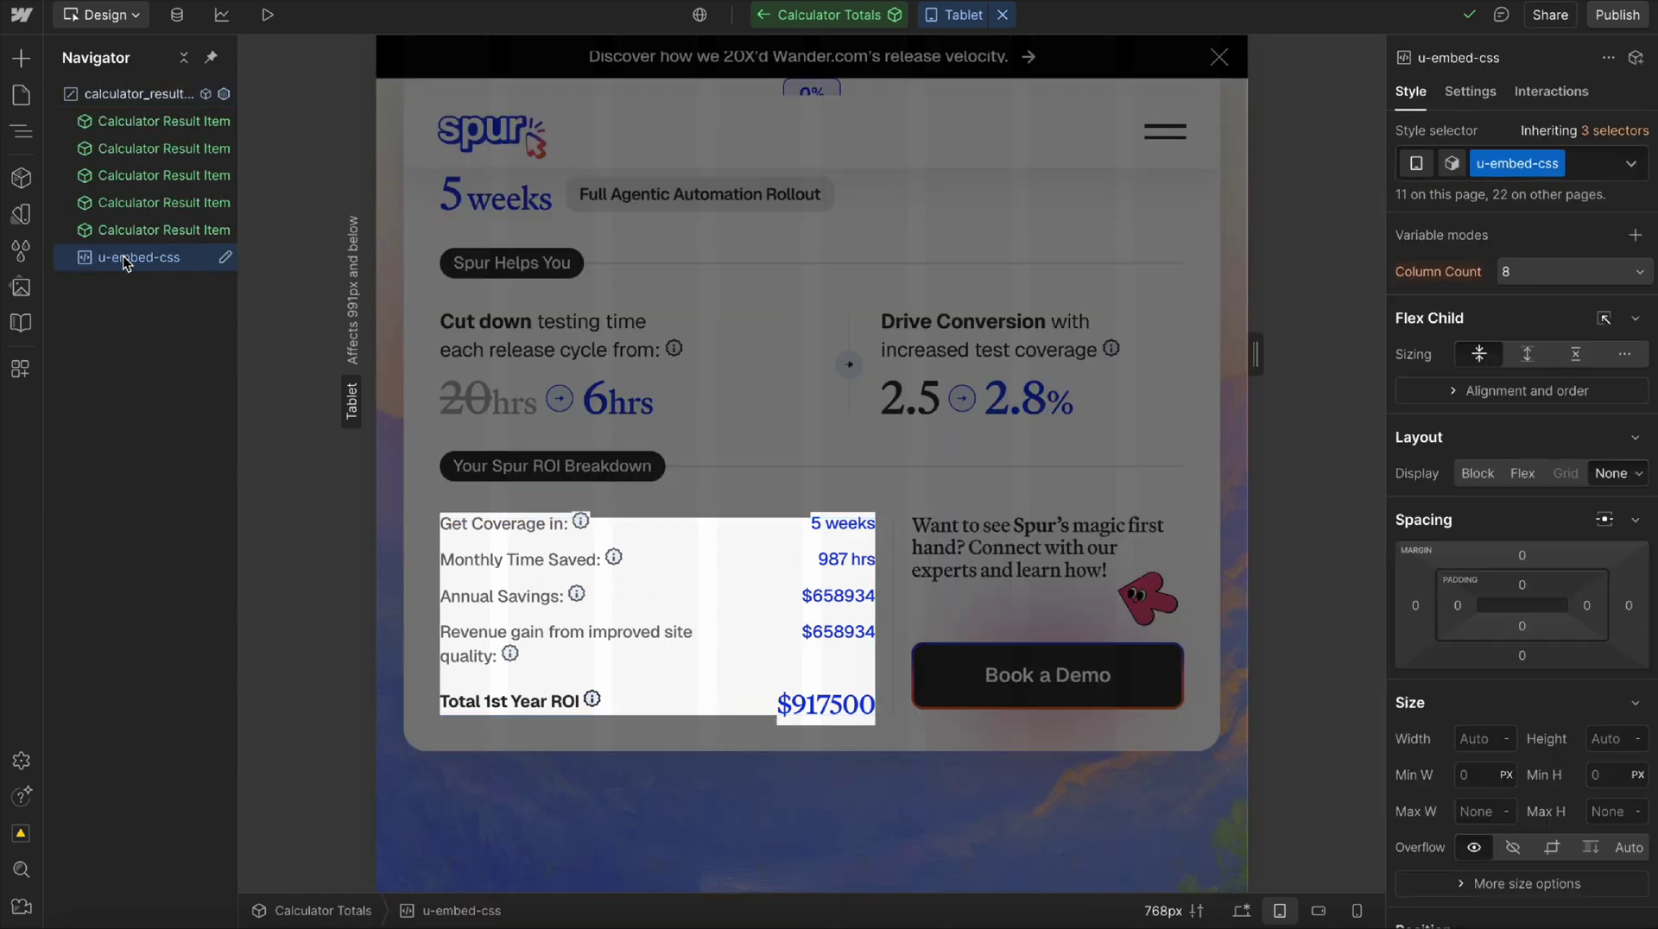
{"action": "key", "text": "Escape"}
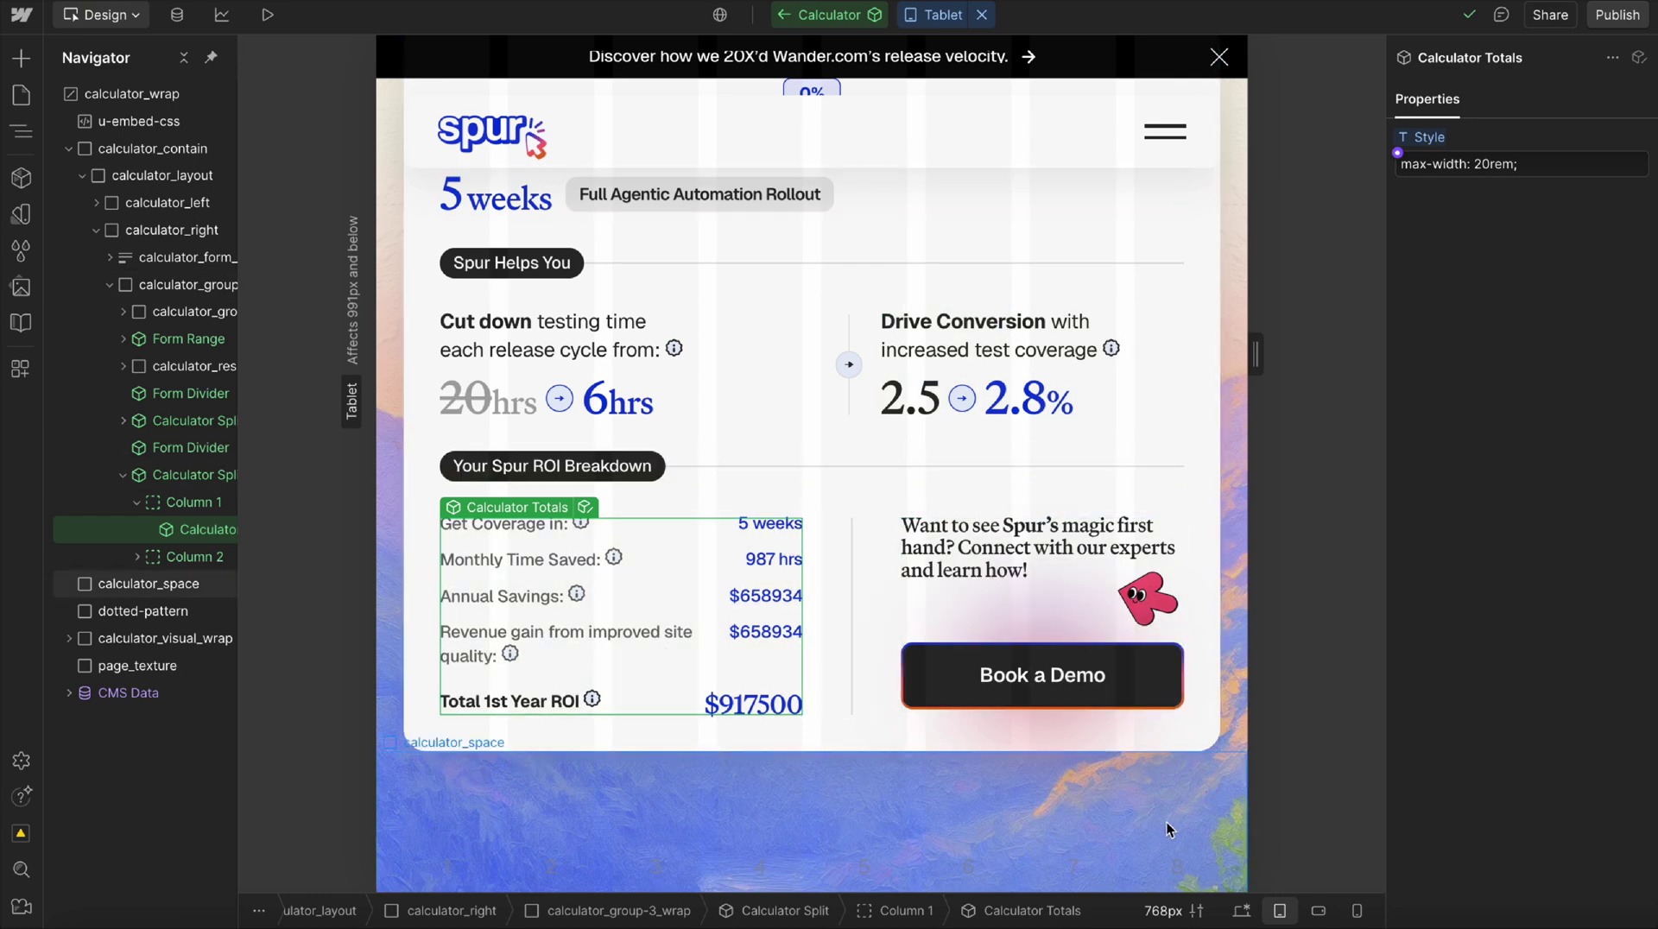
- Switch the canvas back to the desktop breakpoint and scroll to the calculator's top
{"action": "left_click", "coordinate": [1241, 913]}
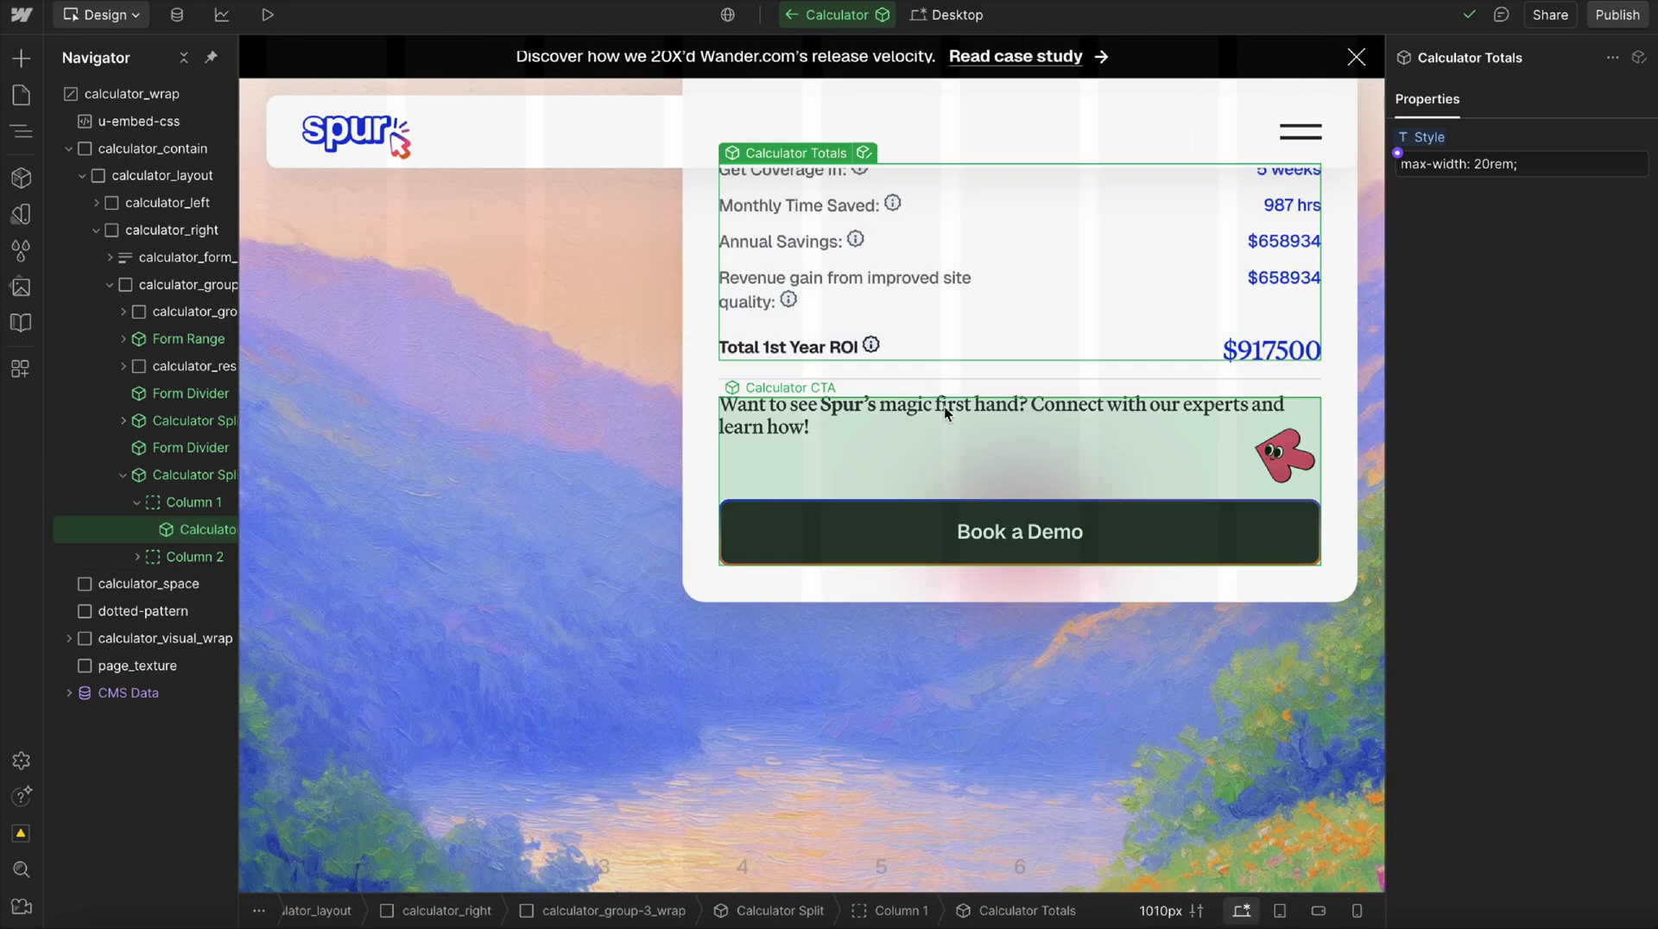
{"action": "left_click", "coordinate": [1106, 529]}
{"action": "scroll", "coordinate": [1105, 528], "scroll_direction": "up", "scroll_amount": 2}
{"action": "scroll", "coordinate": [1105, 526], "scroll_direction": "up", "scroll_amount": 2}
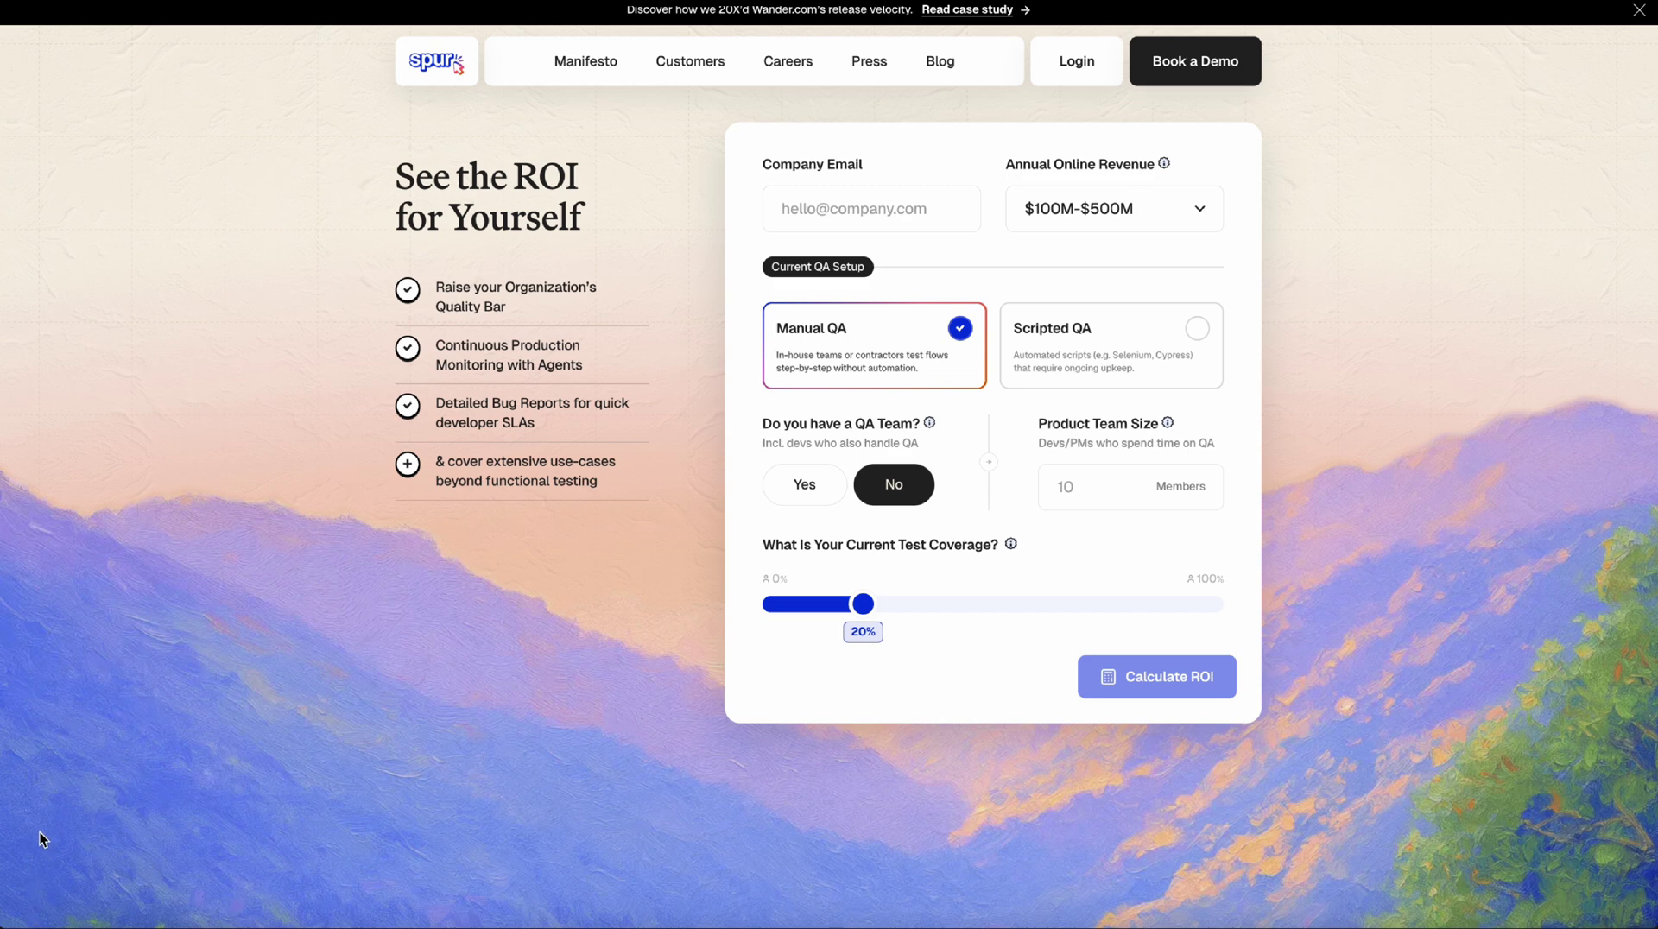
- Shorten the browser window and zoom the live page out three steps, then back in one
{"action": "mouse_move", "coordinate": [113, 926]}
{"action": "left_mouse_down"}
{"action": "mouse_move", "coordinate": [98, 682]}
{"action": "mouse_move", "coordinate": [102, 928]}
{"action": "left_mouse_up"}
{"action": "key", "text": "ctrl+minus"}
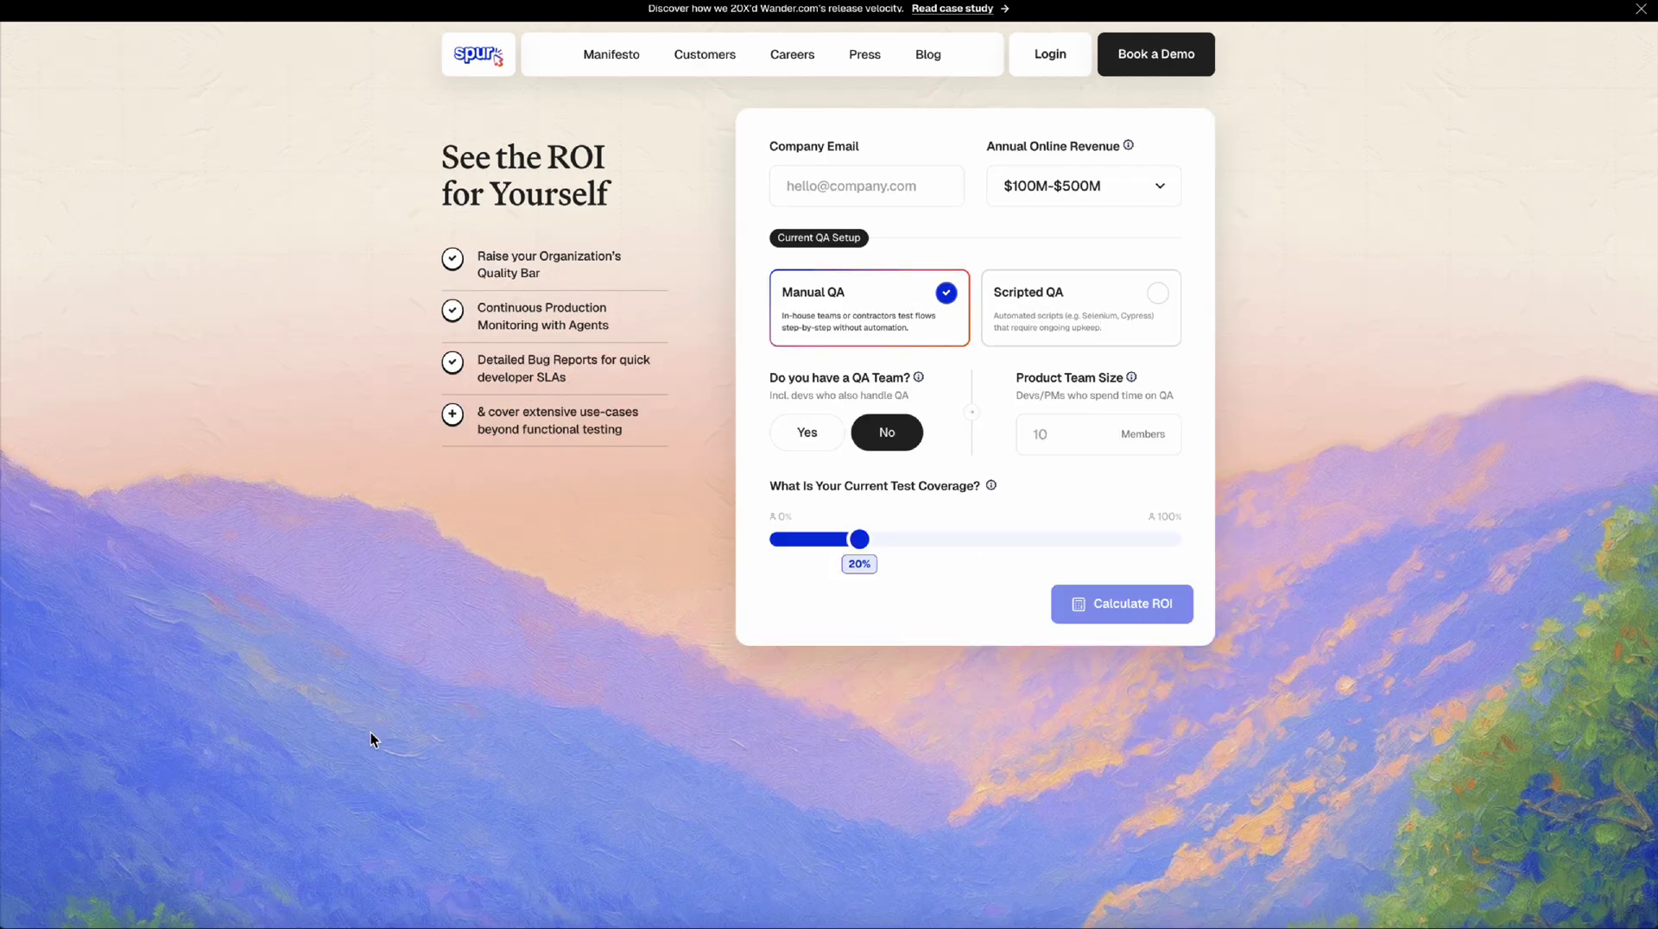
{"action": "key", "text": "ctrl+minus"}
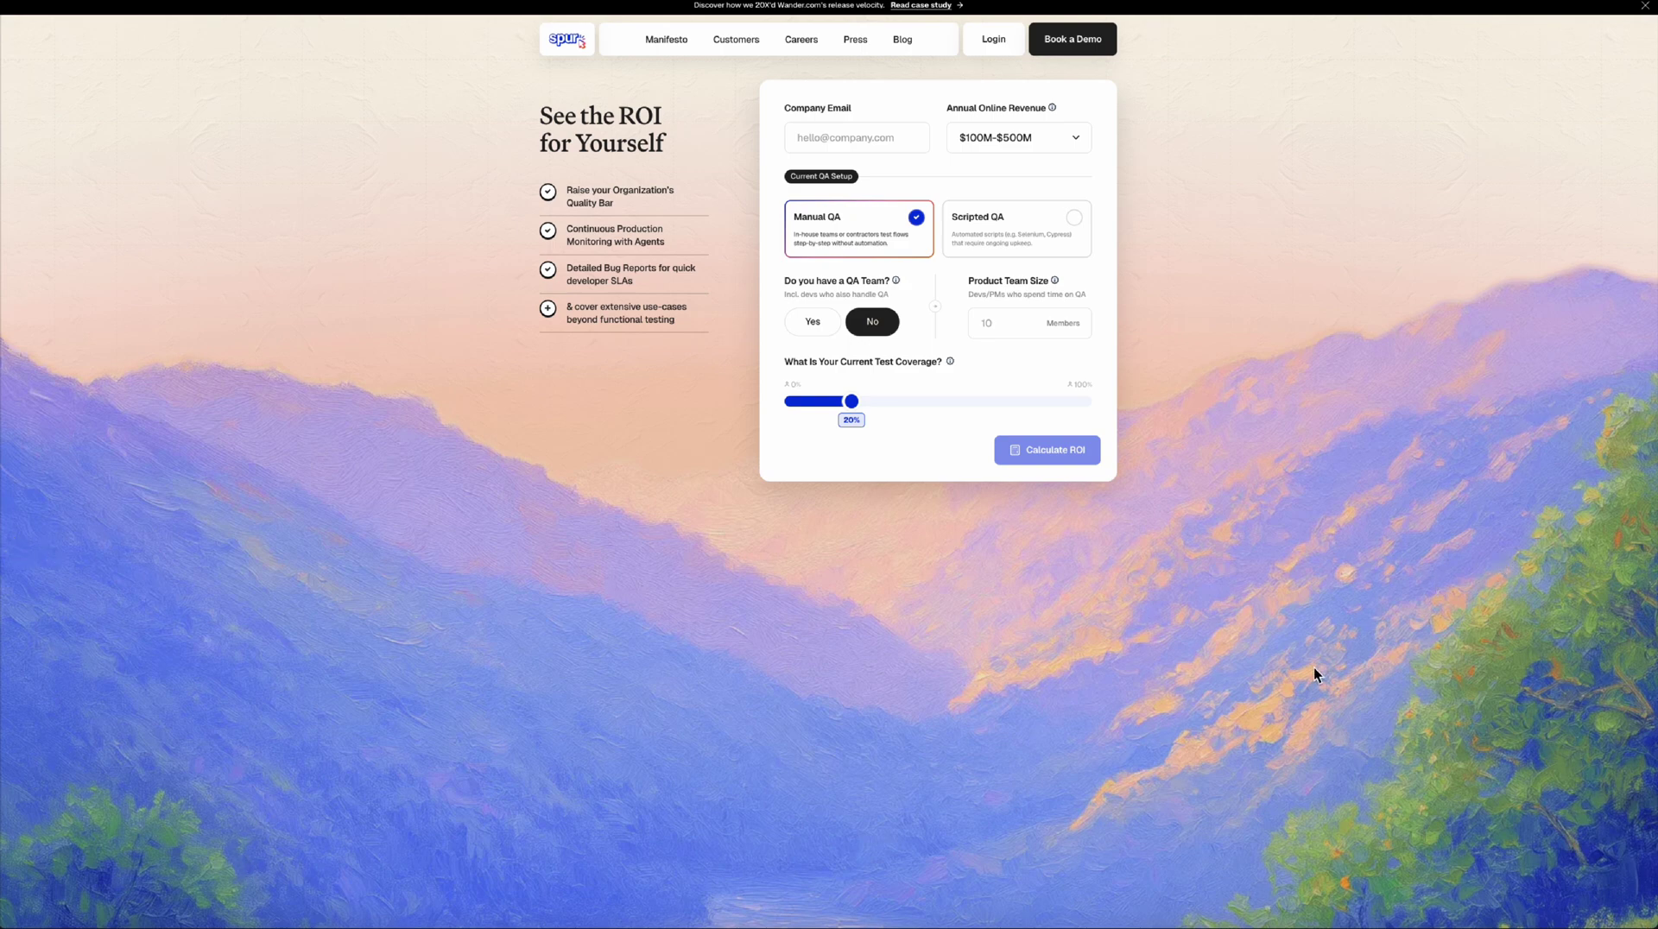
{"action": "key", "text": "ctrl+minus"}
{"action": "key", "text": "ctrl+minus"}
{"action": "key", "text": "ctrl+plus"}
{"action": "key", "text": "ctrl+plus"}
{"action": "key", "text": "ctrl+plus"}
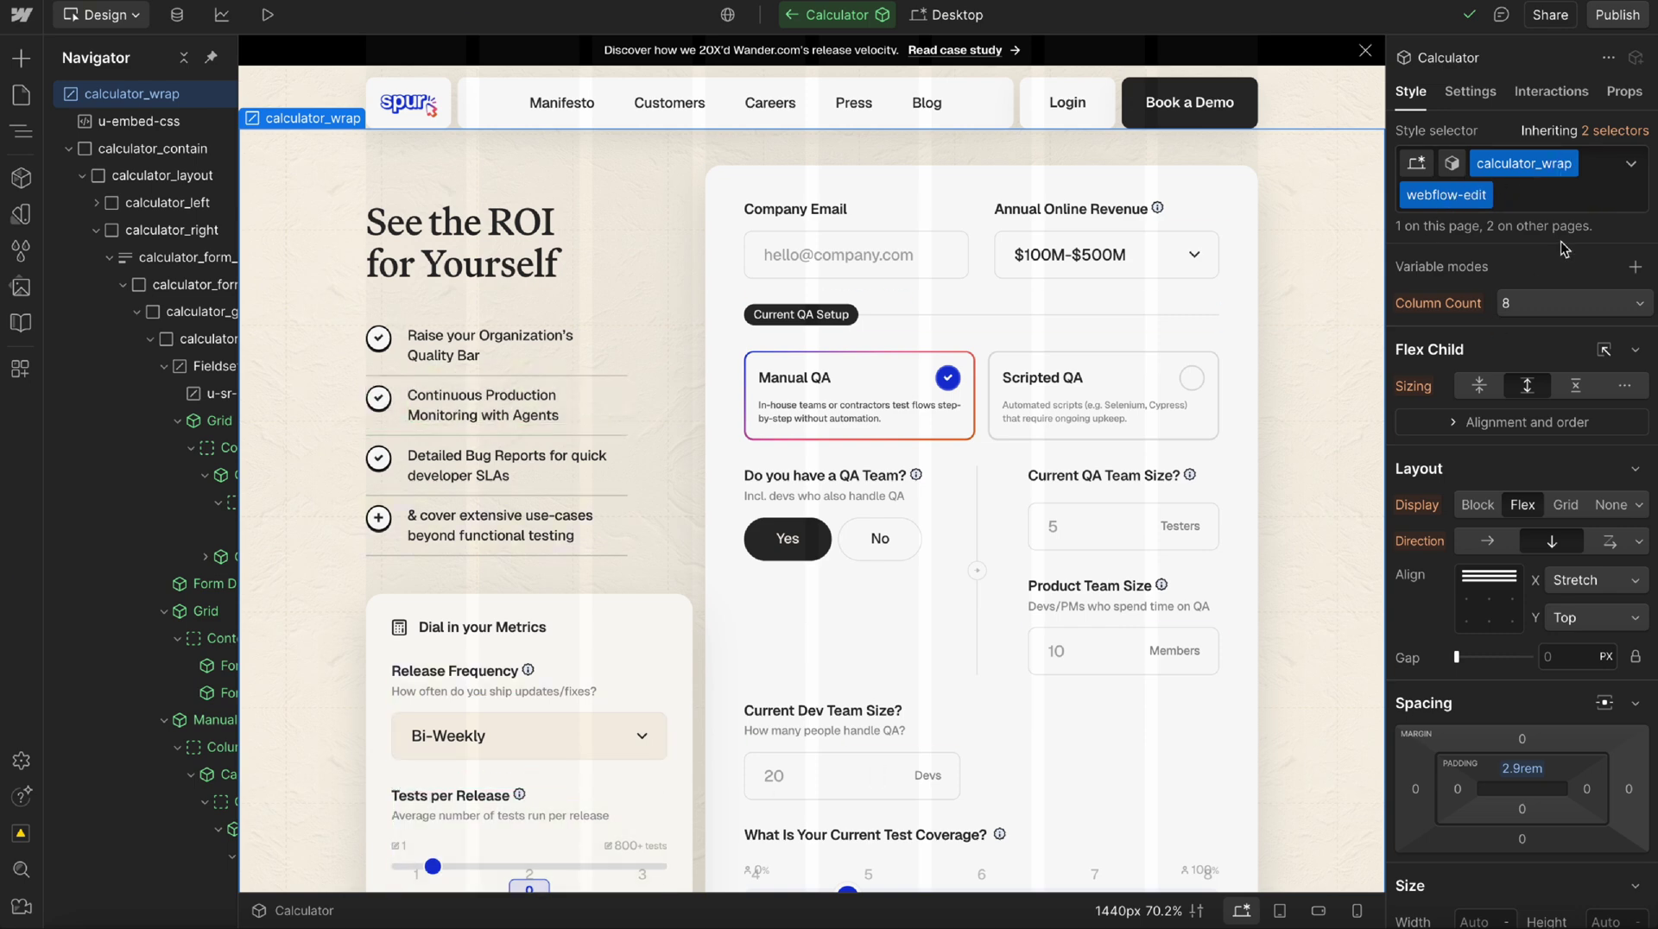
- Remove the webflow-edit combo class from the calculator wrapper, then preview step-2 and remove it again
{"action": "left_click", "coordinate": [1577, 181]}
{"action": "key", "text": "BackSpace"}
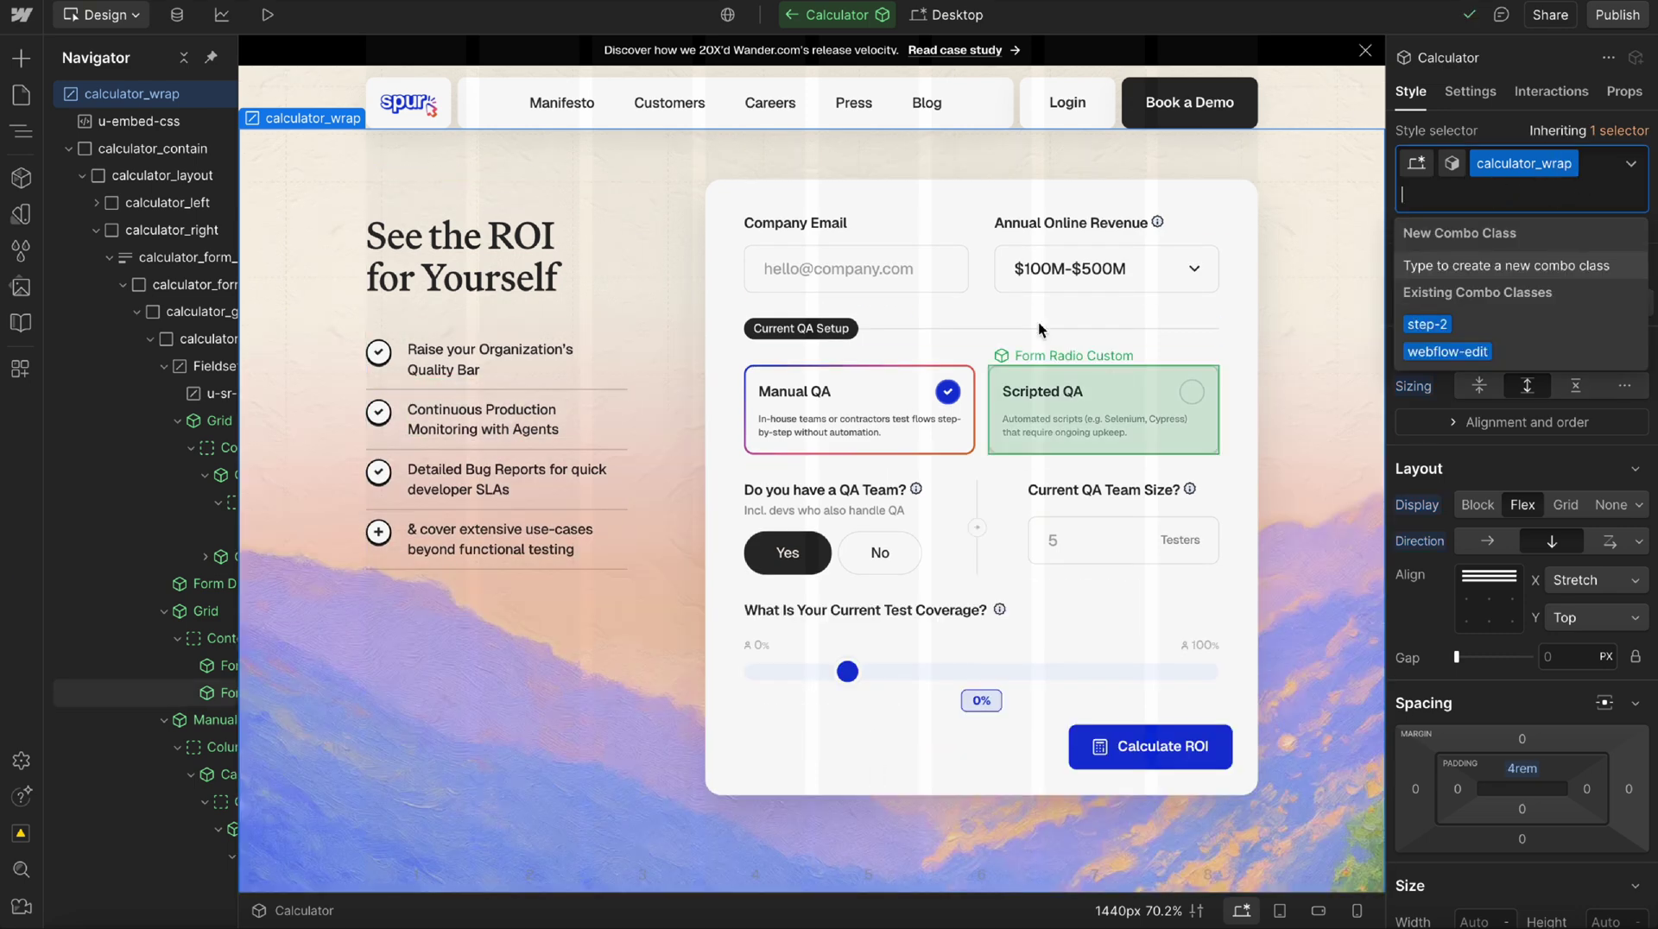
{"action": "left_click", "coordinate": [1428, 325]}
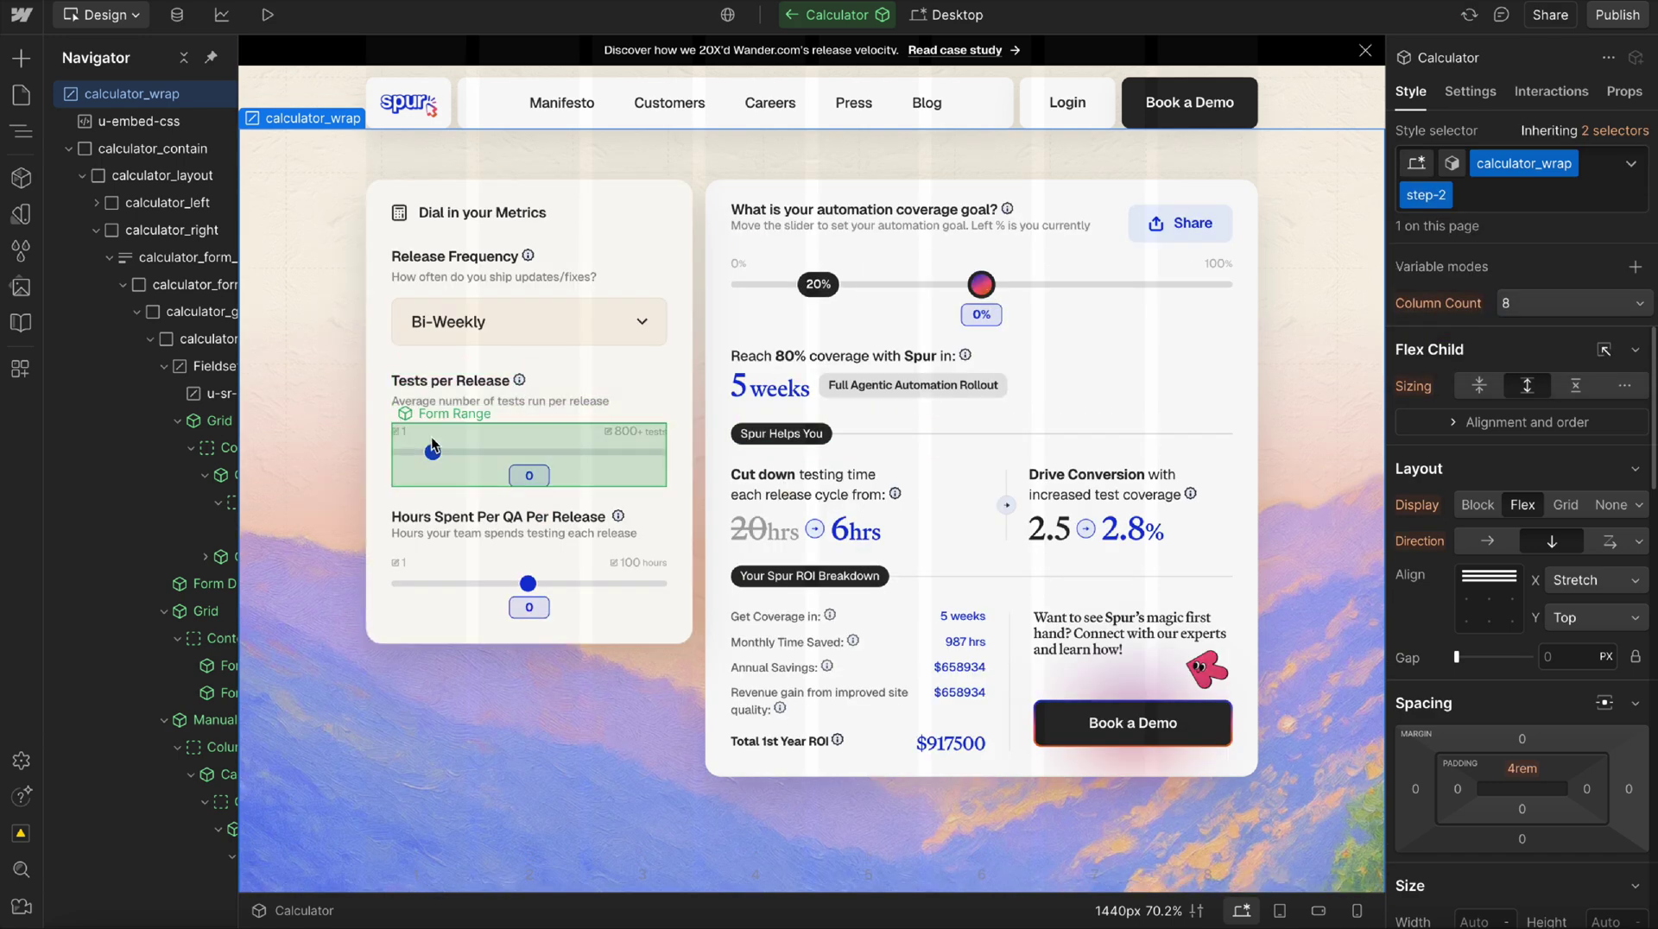
{"action": "left_click", "coordinate": [1525, 213]}
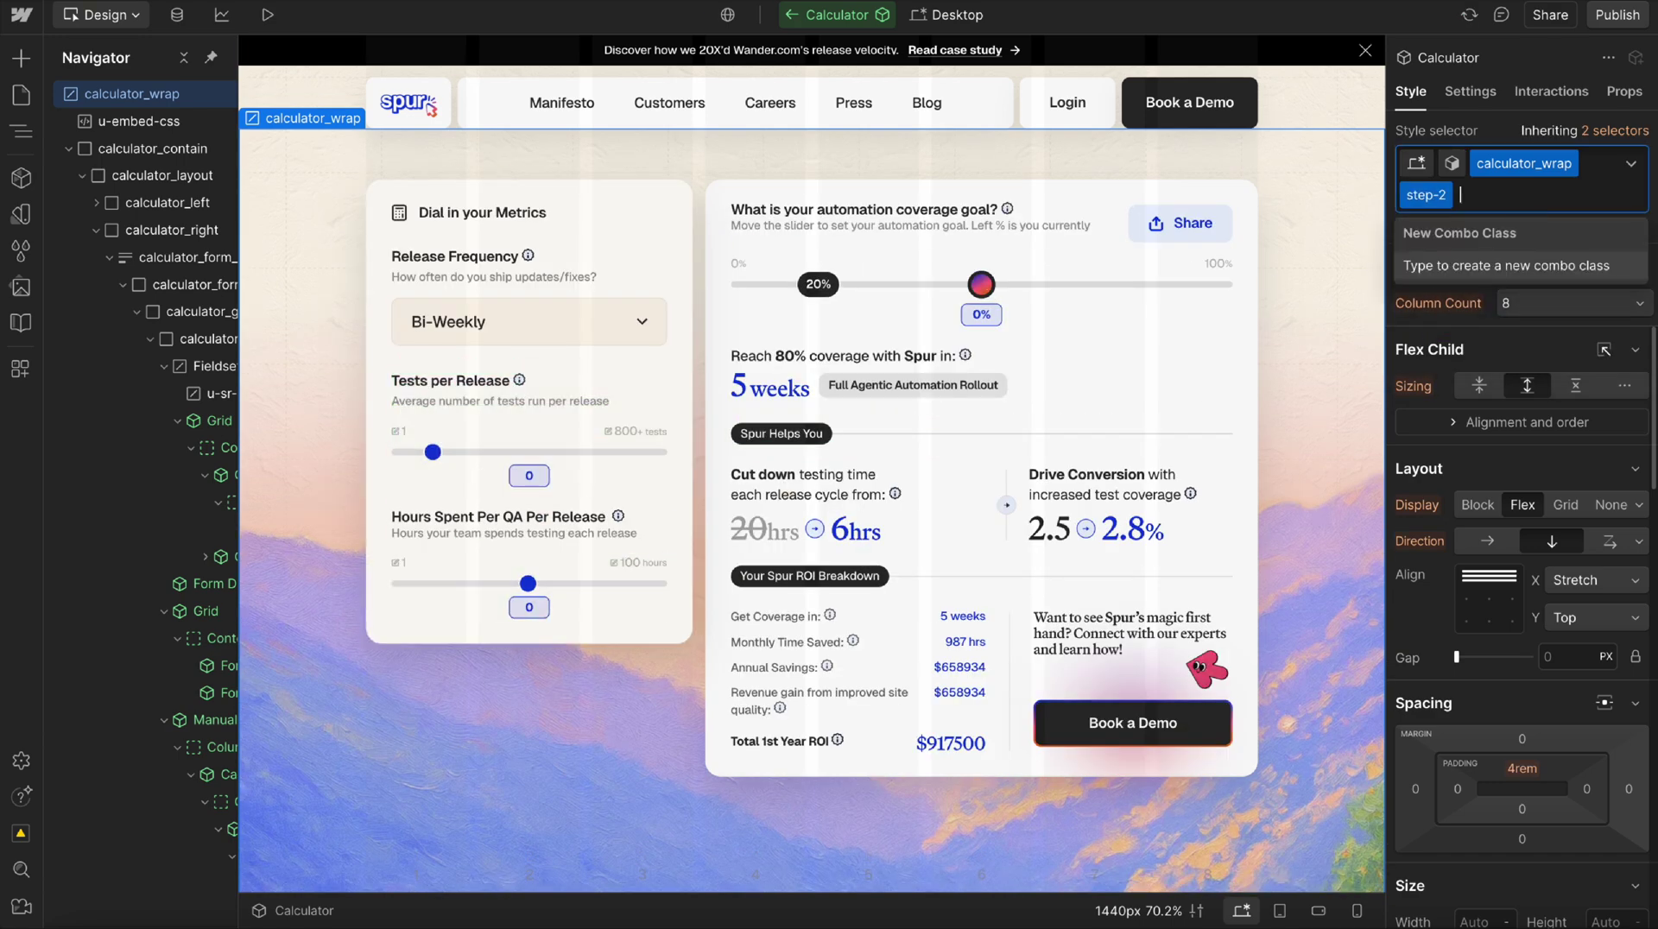
{"action": "key", "text": "BackSpace"}
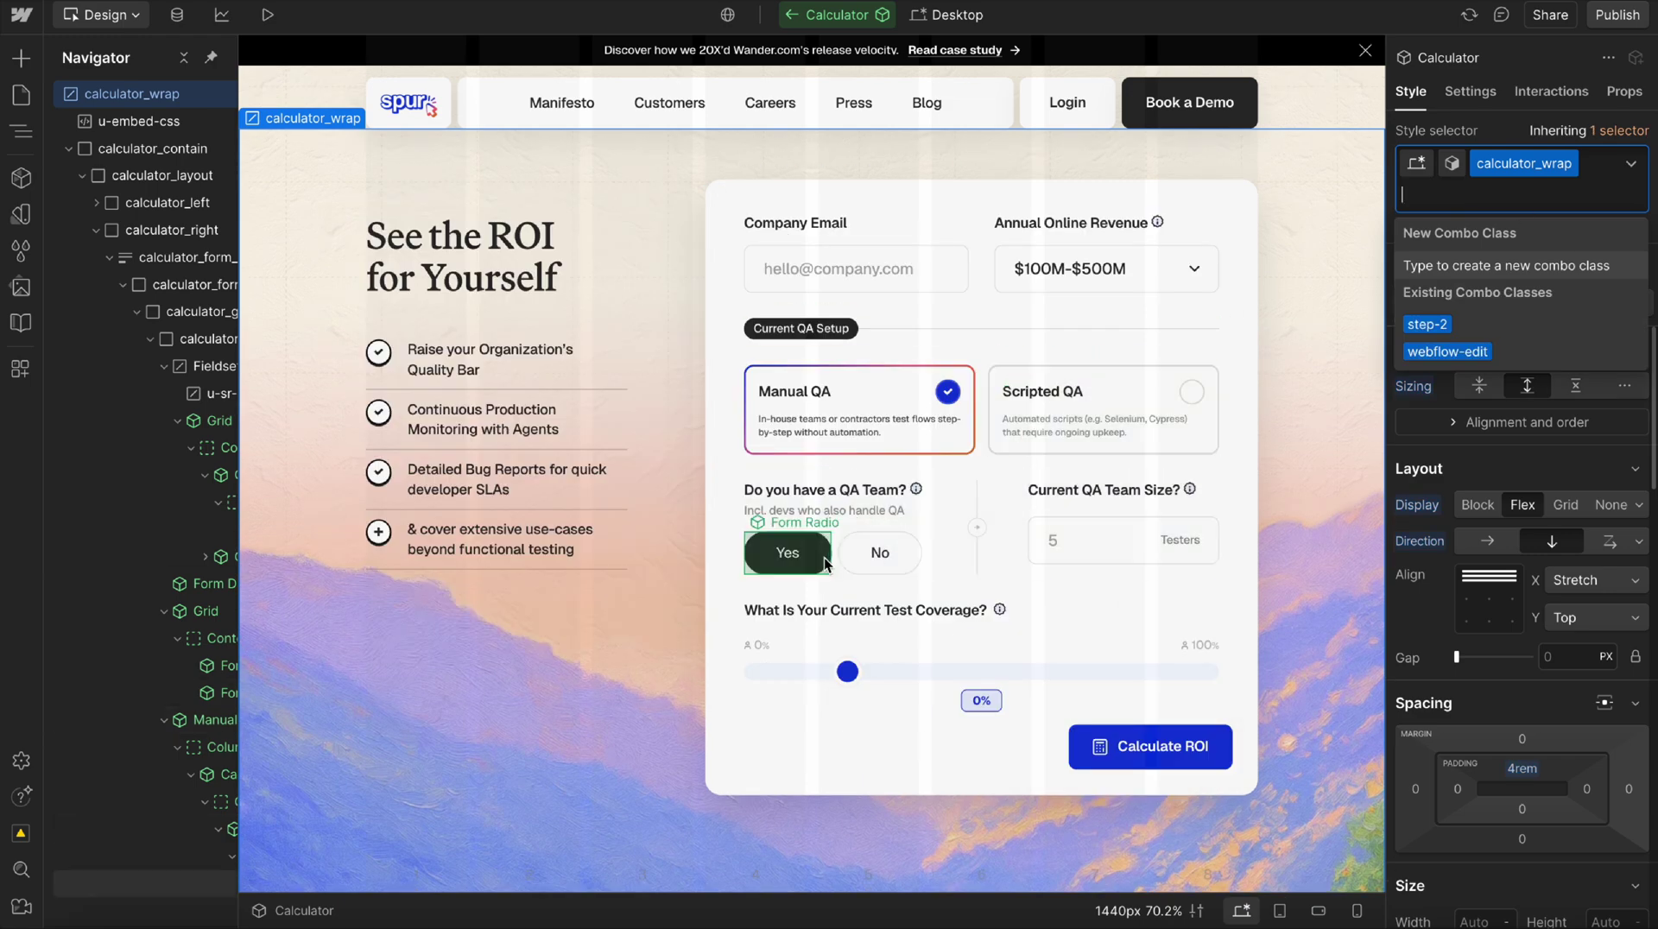
- Make No the checked answer for the QA Team question instead of Yes
{"action": "left_click", "coordinate": [788, 553]}
{"action": "left_click", "coordinate": [1443, 236]}
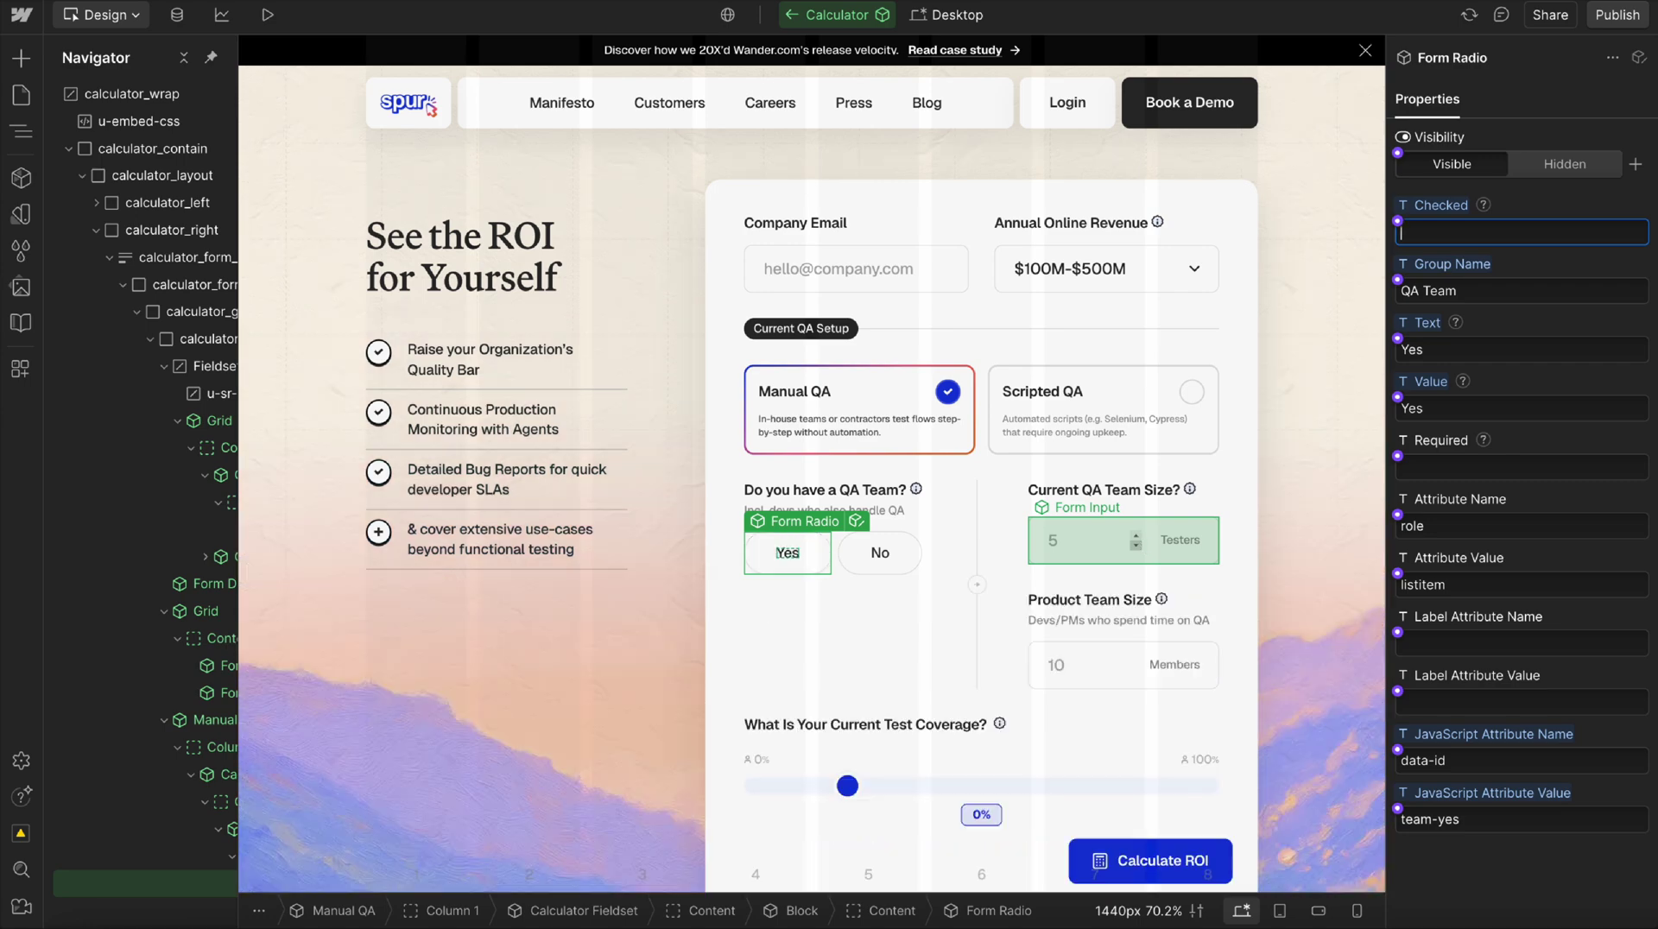
{"action": "left_click", "coordinate": [879, 553]}
{"action": "left_click", "coordinate": [1425, 238]}
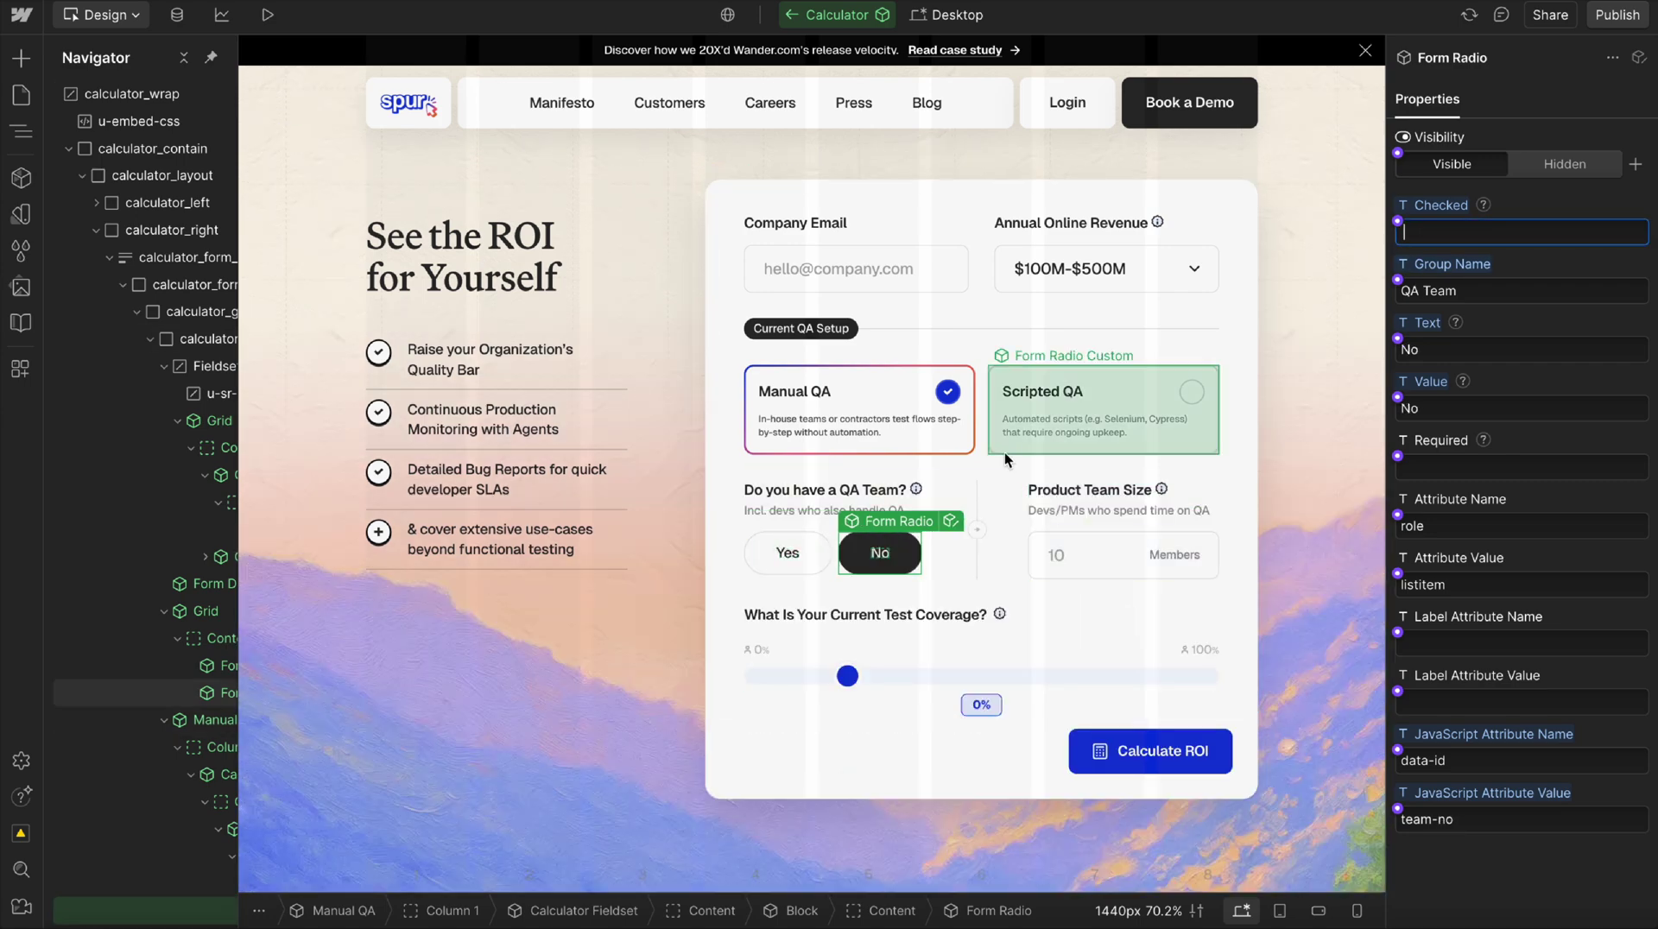
- Apply the step-2 combo class to calculator_wrap, comparing with and without it, to show the $917500 ROI results
{"action": "left_click", "coordinate": [463, 238]}
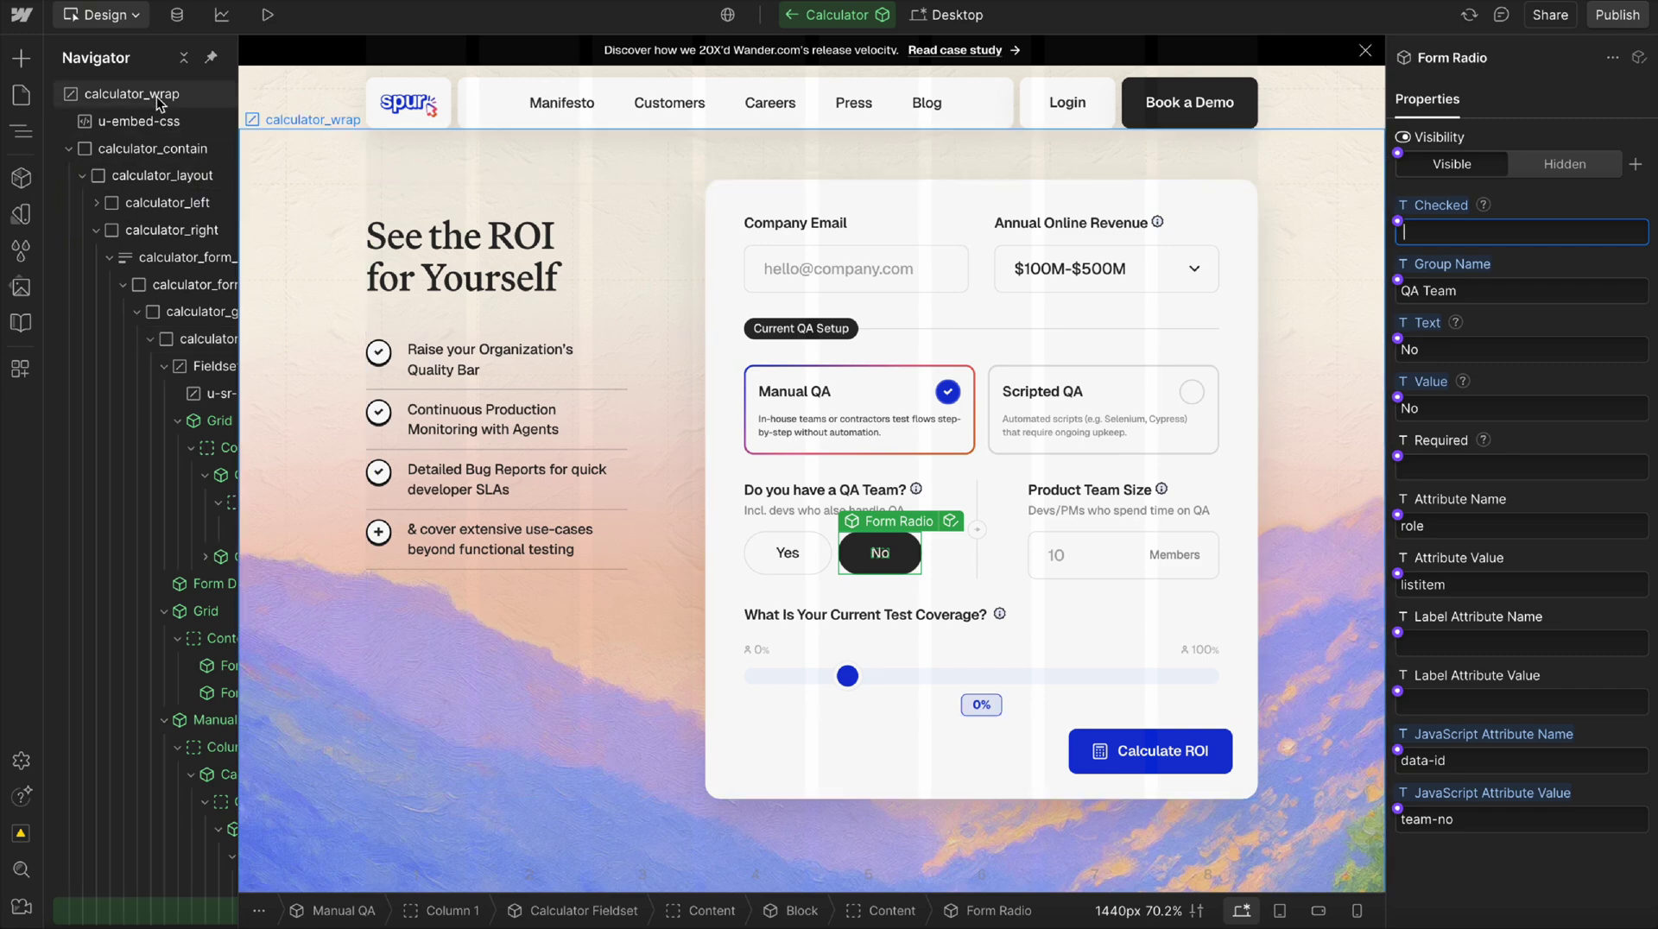
{"action": "left_click", "coordinate": [1596, 171]}
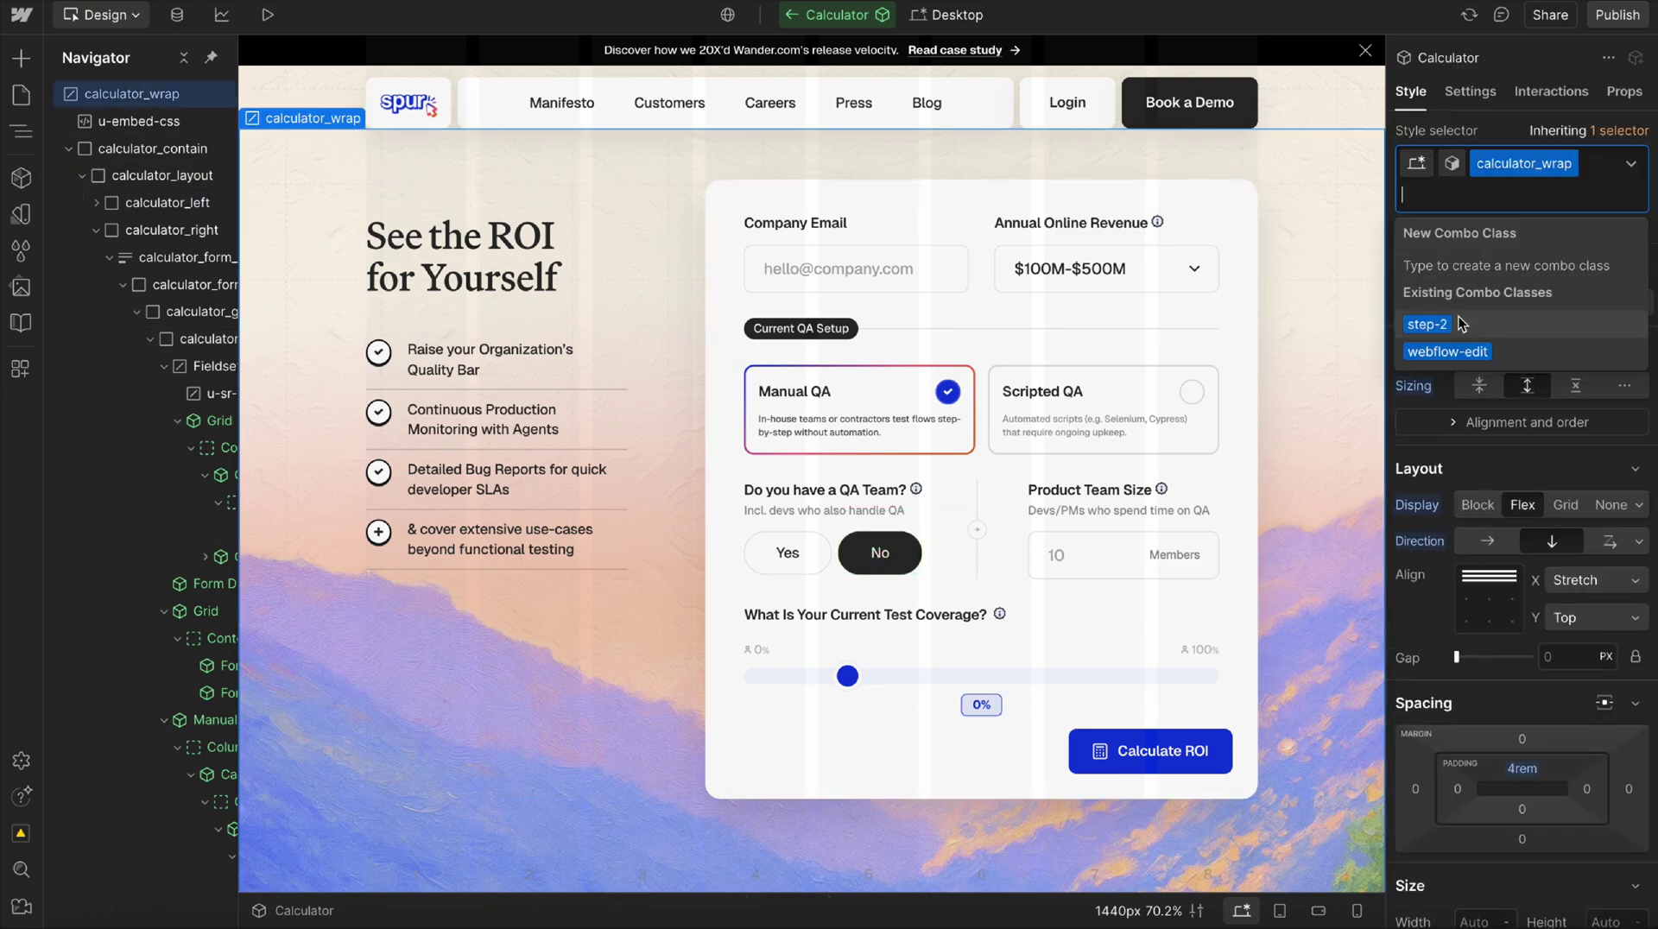
{"action": "left_click", "coordinate": [1450, 334]}
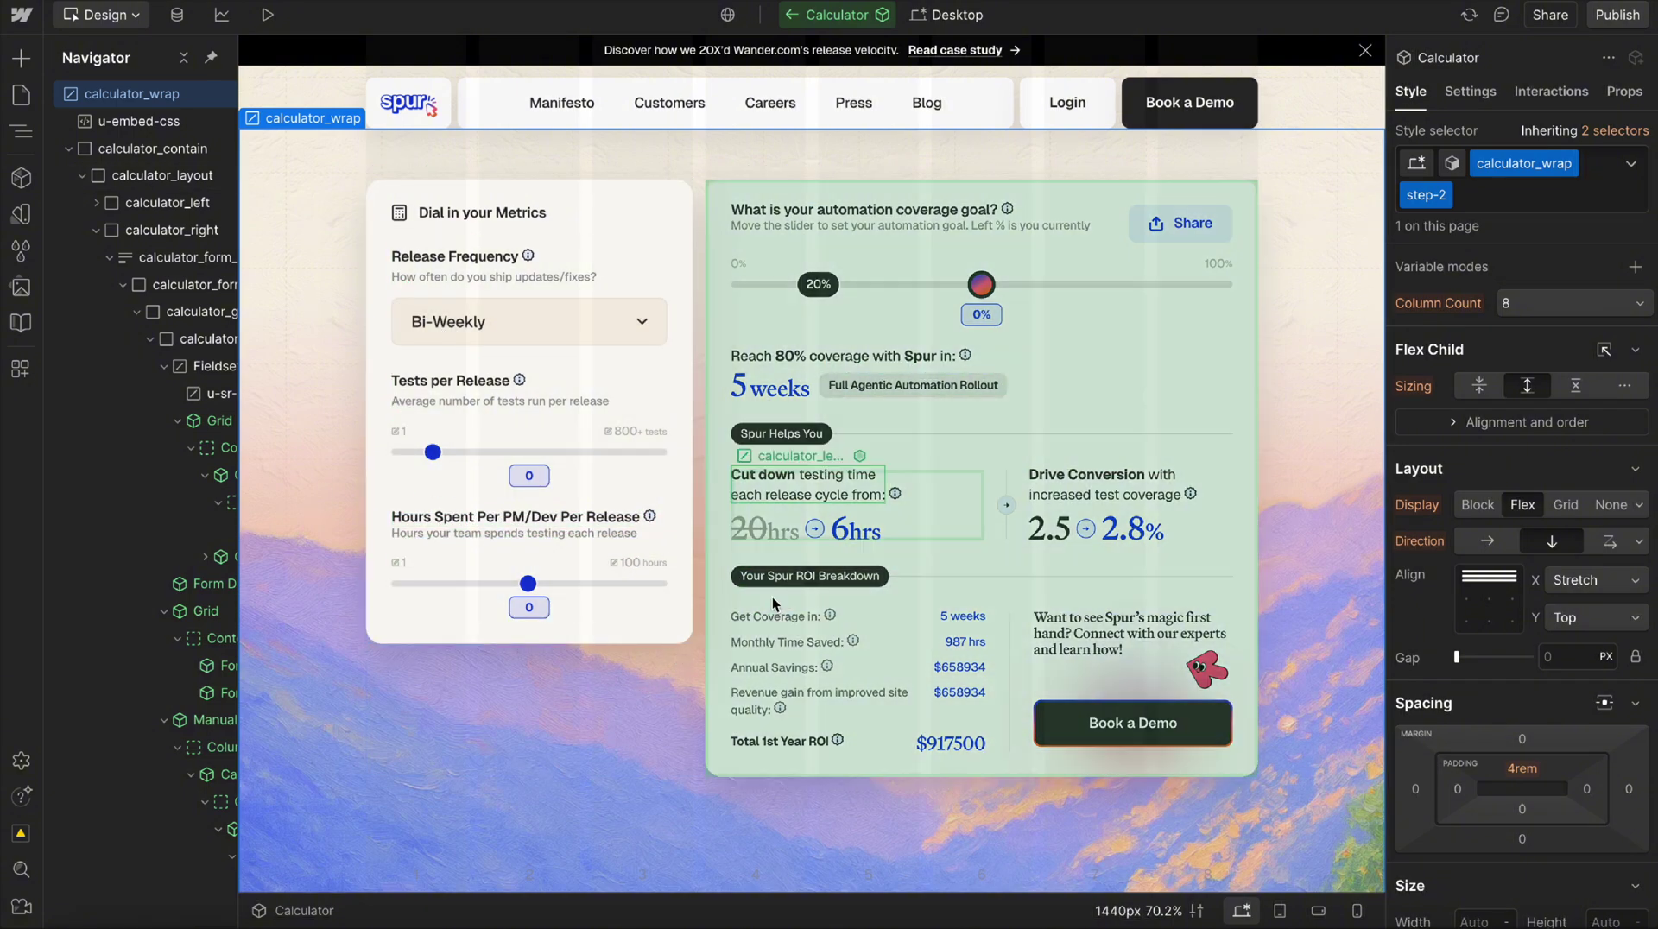
{"action": "left_click", "coordinate": [1508, 198]}
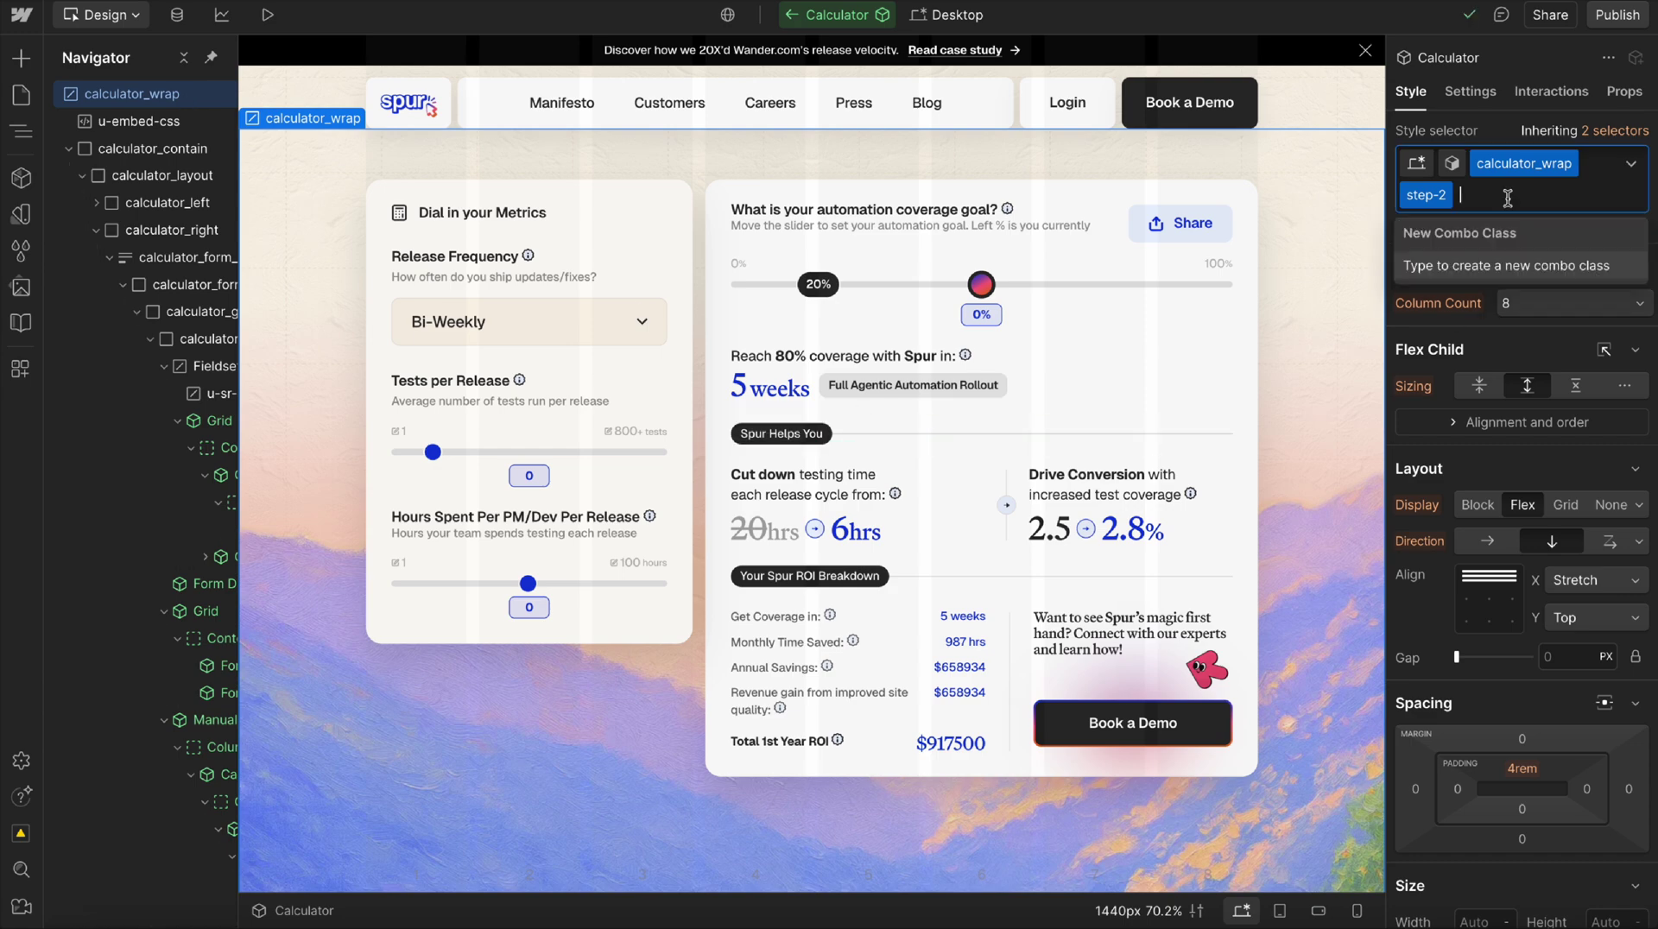
{"action": "key", "text": "BackSpace"}
{"action": "key", "text": "Escape"}
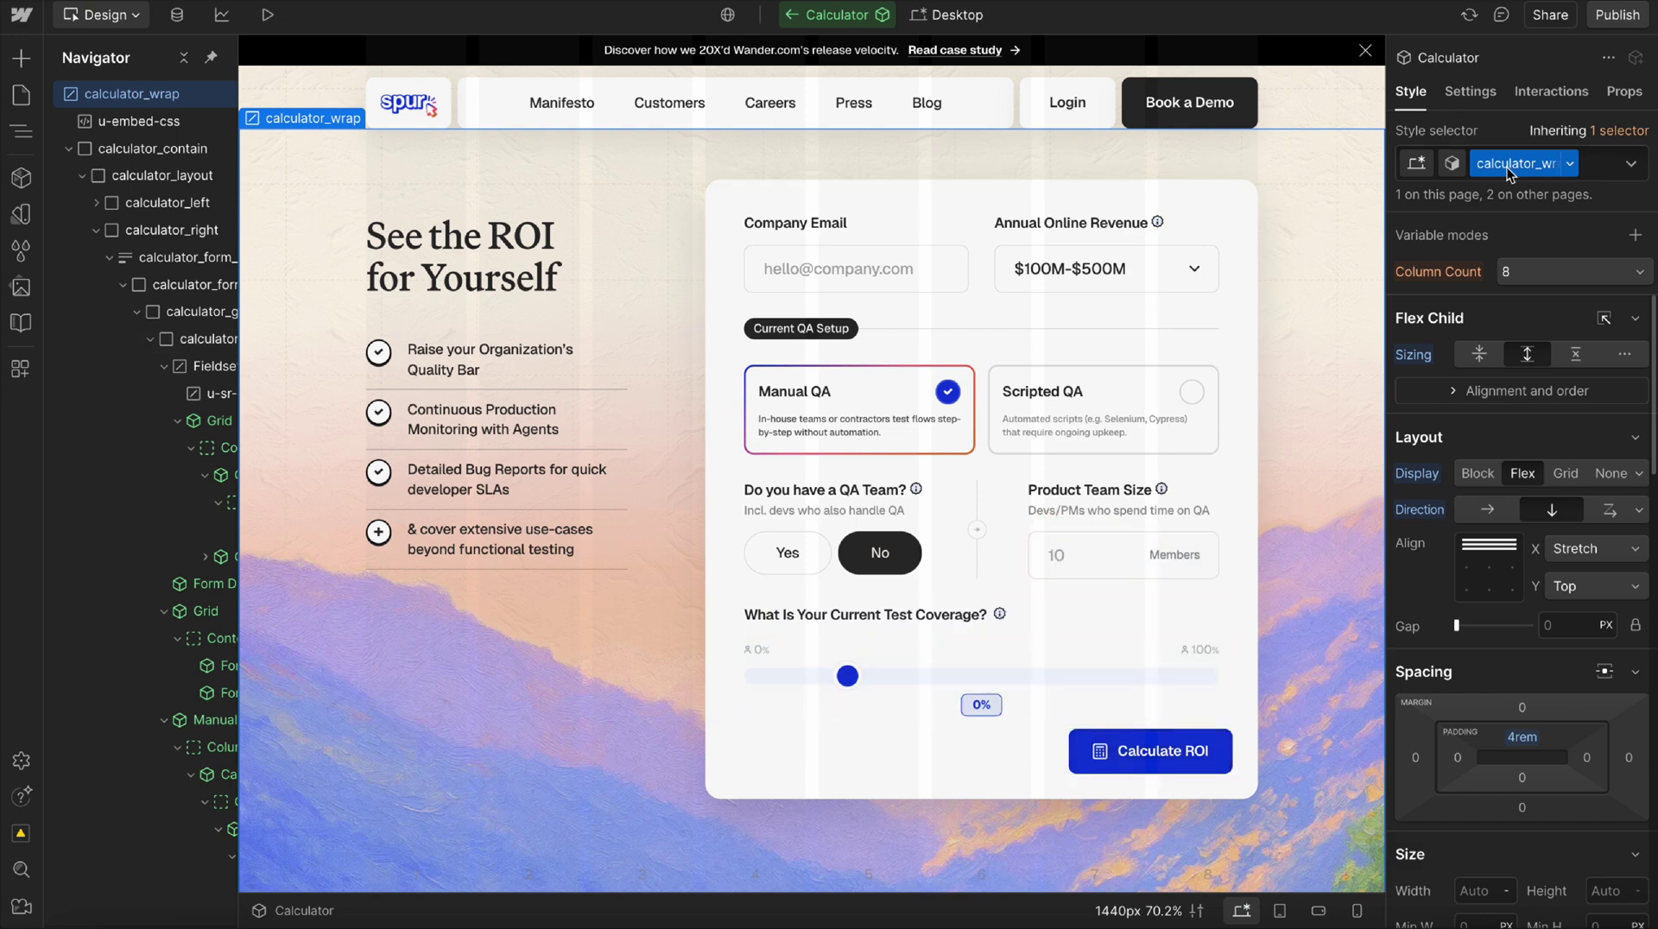
{"action": "left_click", "coordinate": [1602, 165]}
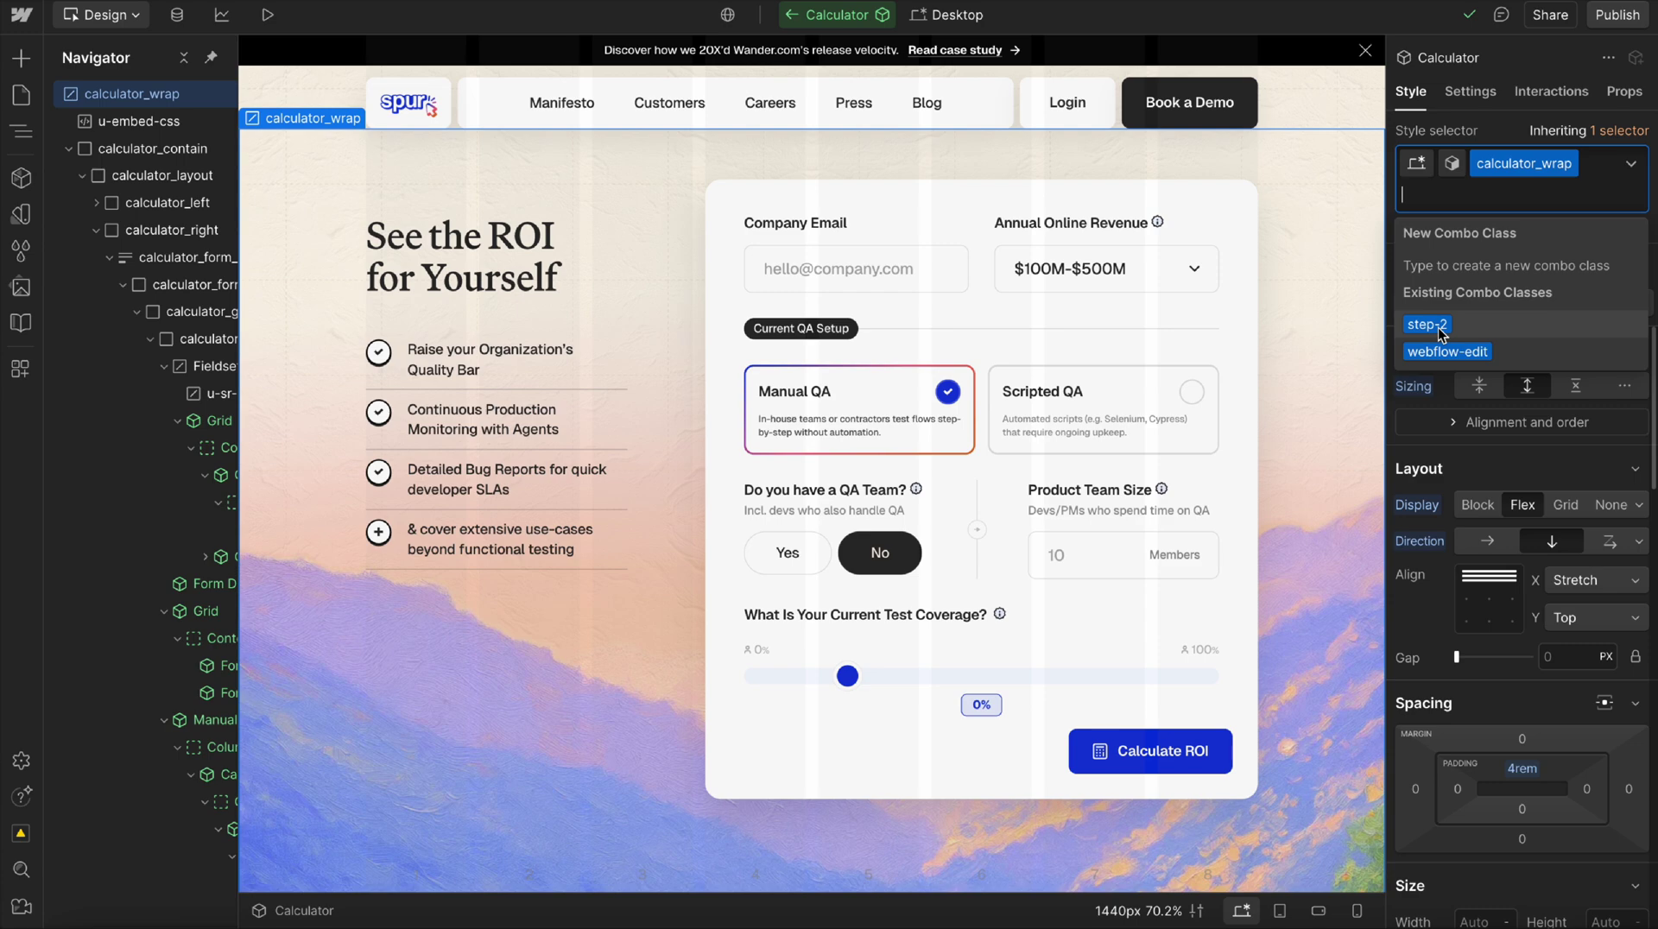
{"action": "left_click", "coordinate": [1437, 328]}
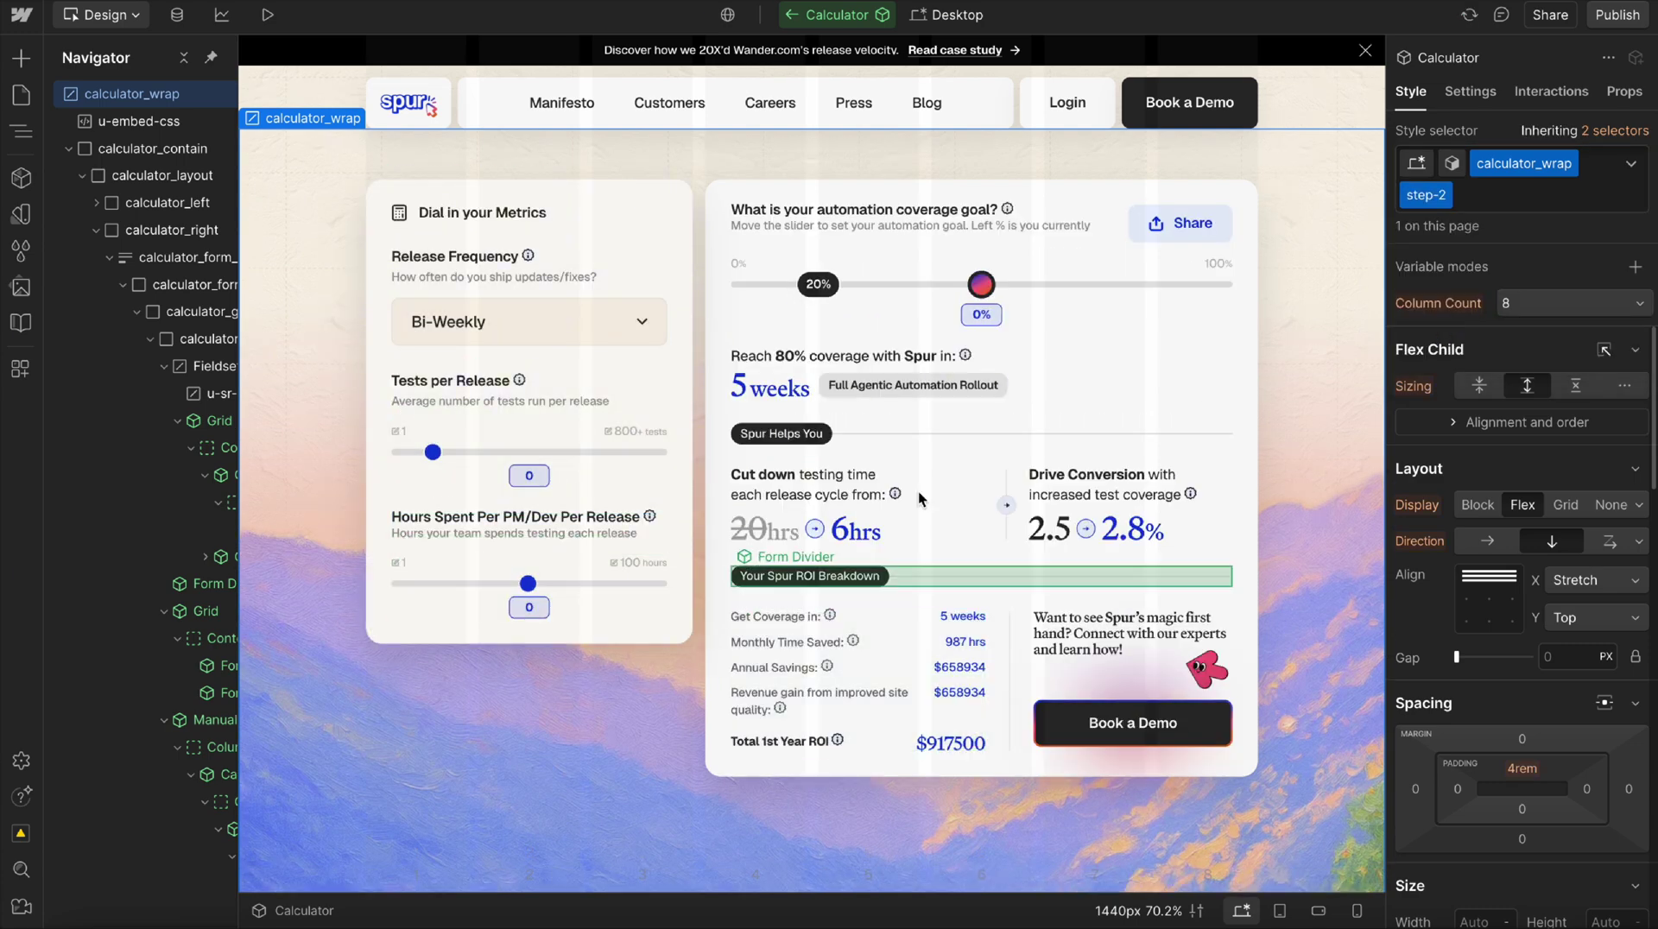